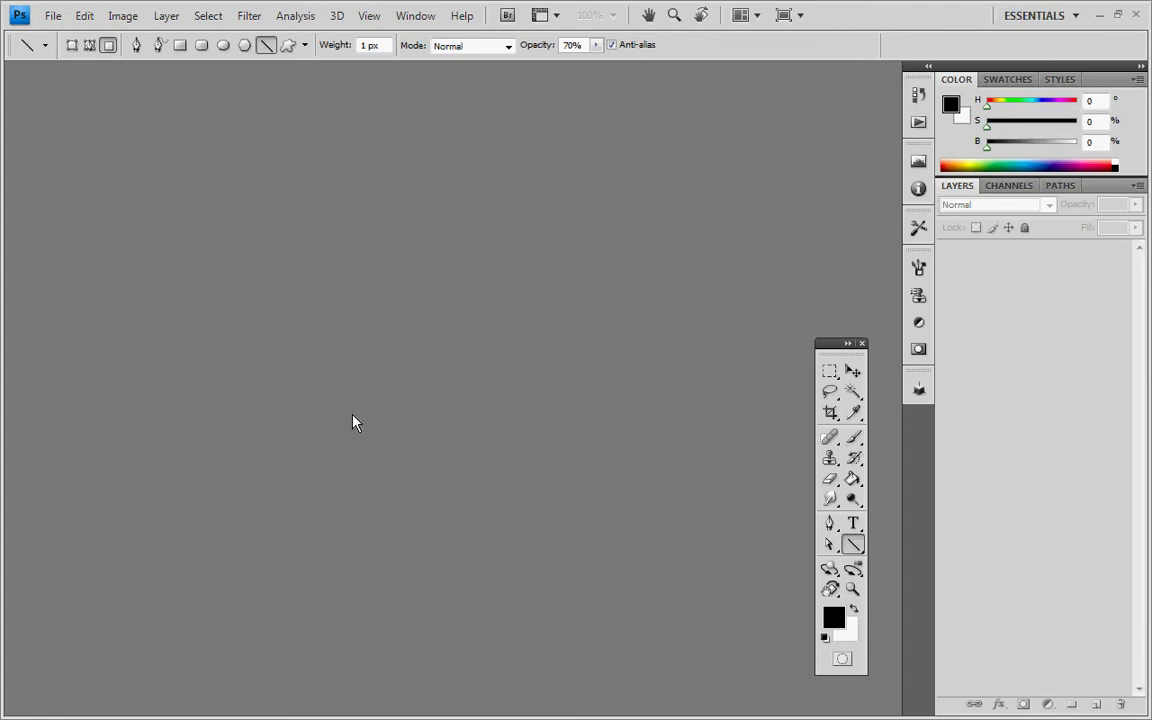
Create a new white 2560 × 1920 px, 72 ppi RGB document, Untitled-1.
{"action": "left_click", "coordinate": [51, 20]}
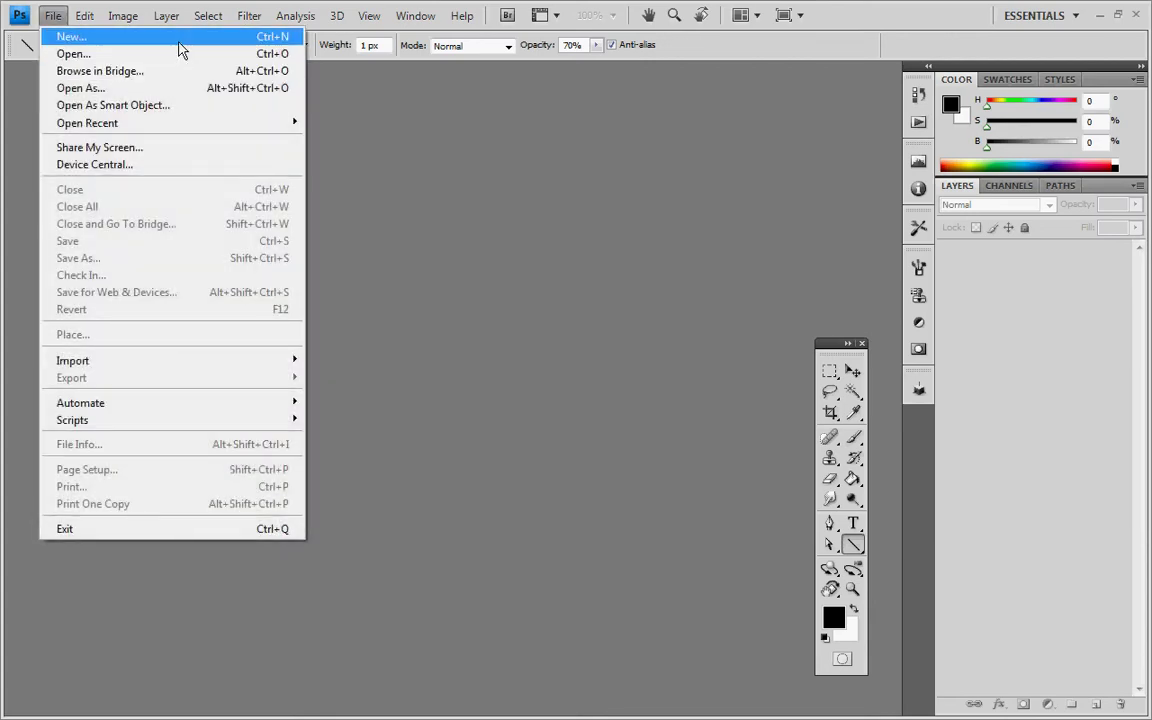
{"action": "left_click", "coordinate": [108, 38]}
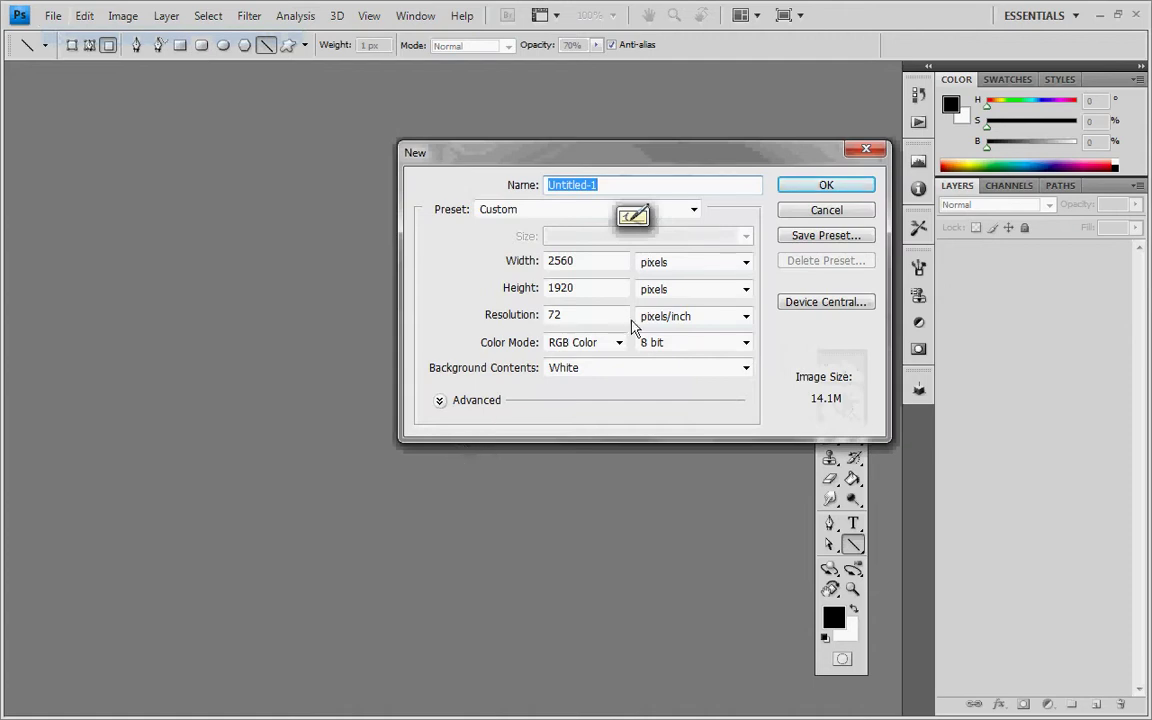
{"action": "left_click", "coordinate": [824, 188]}
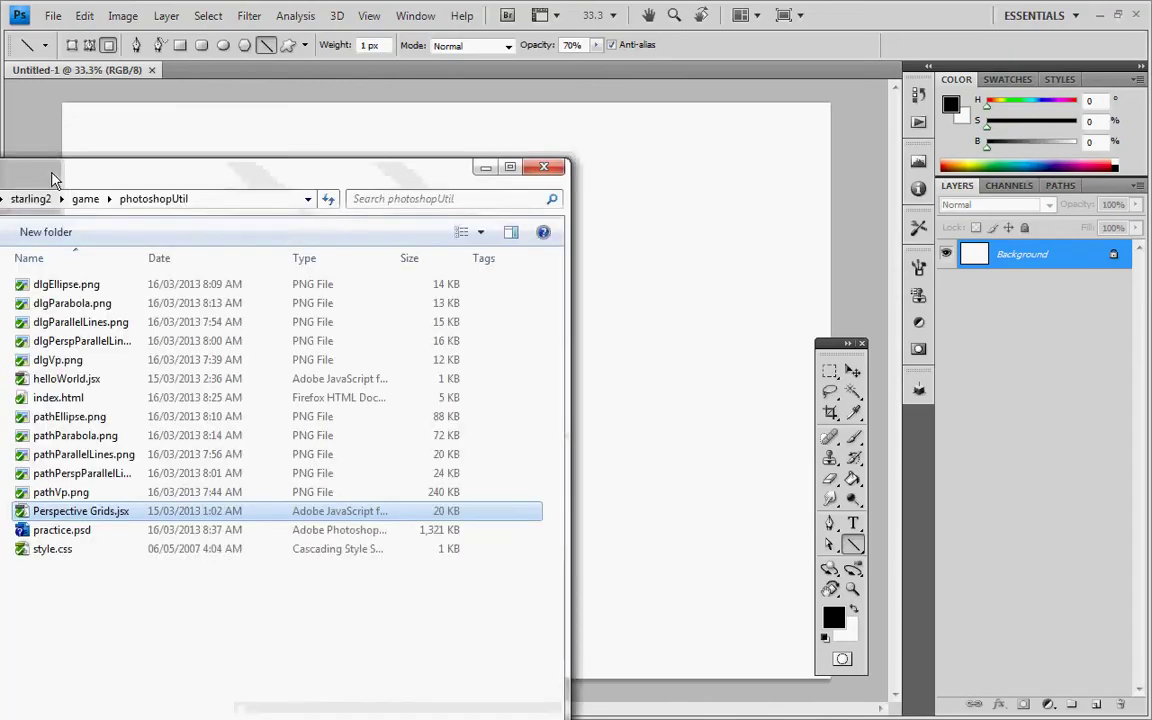
{"action": "left_click_drag", "start_coordinate": [52, 106], "coordinate": [78, 47]}
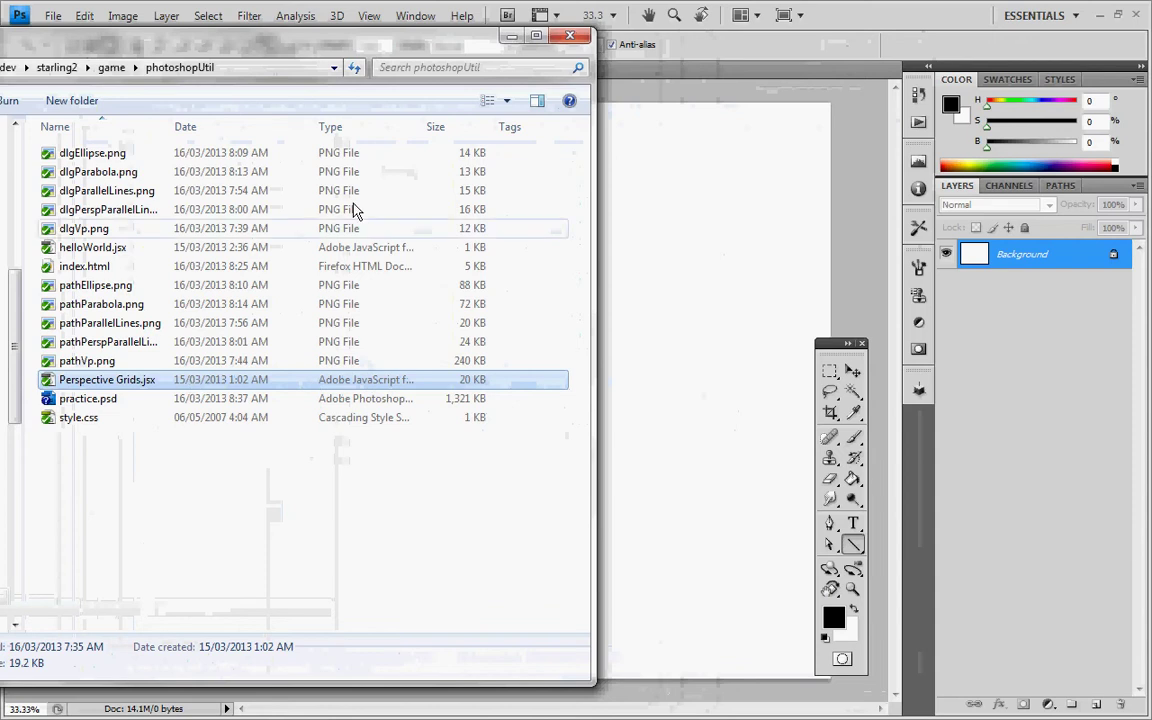
{"action": "left_click_drag", "start_coordinate": [366, 48], "coordinate": [0, 47]}
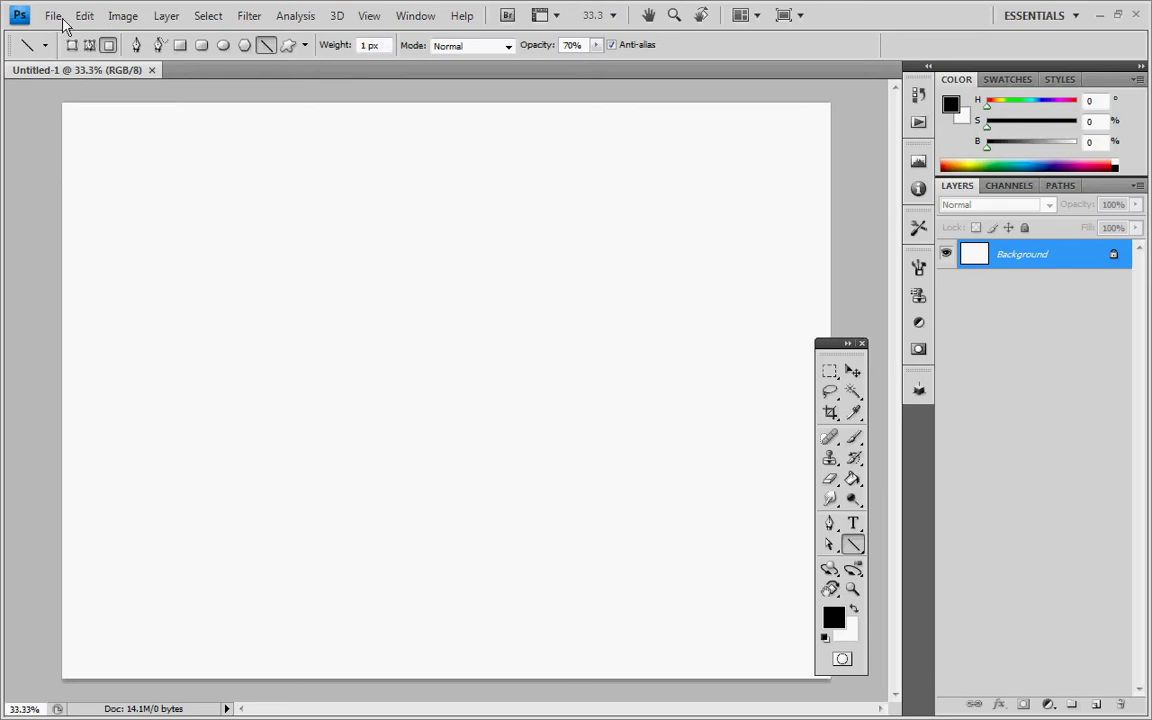
{"action": "left_click", "coordinate": [53, 16]}
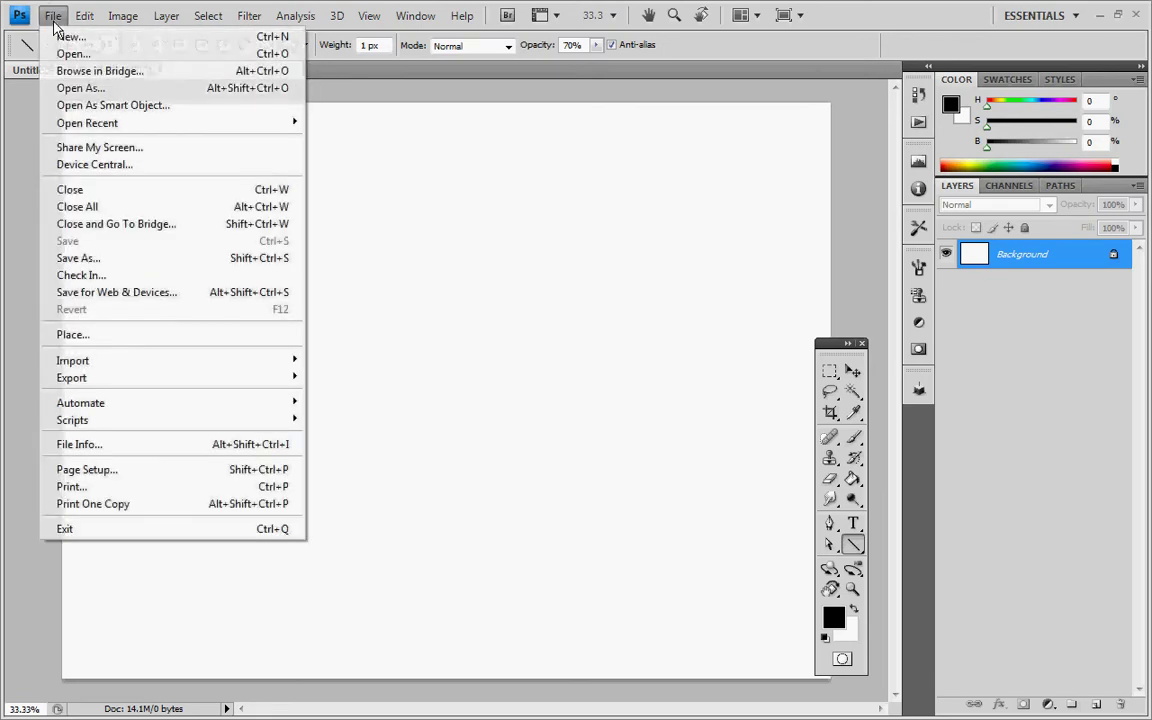
{"action": "mouse_move", "coordinate": [203, 420]}
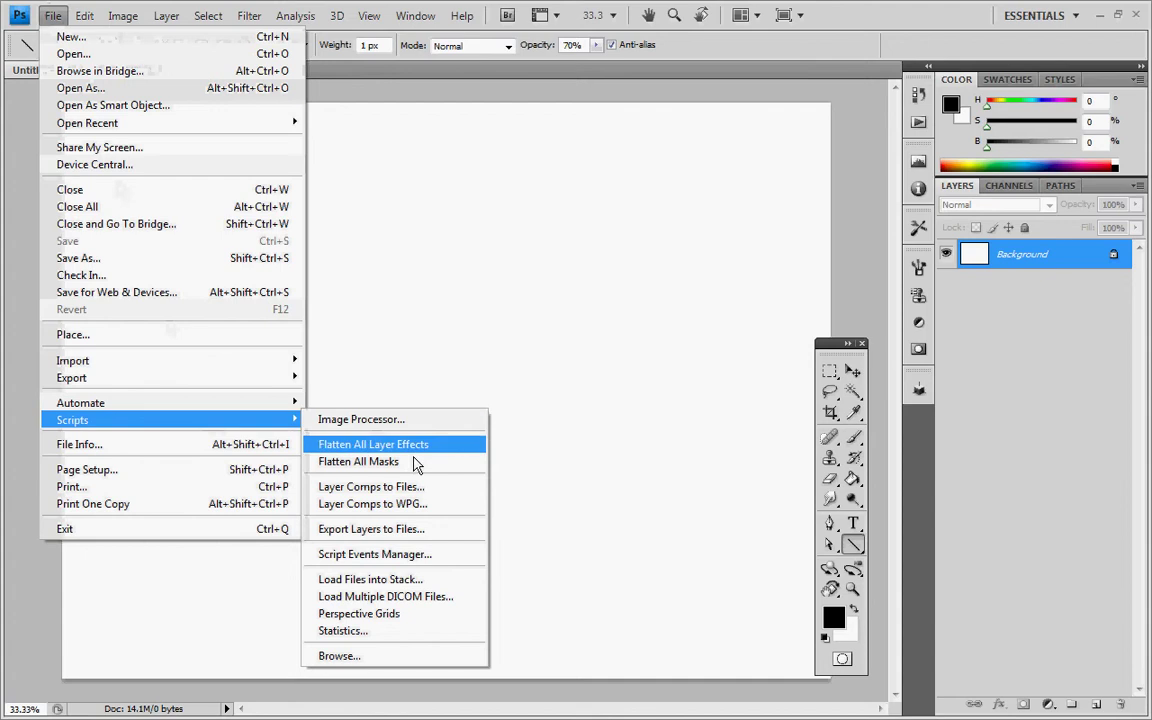
{"action": "left_click", "coordinate": [410, 614]}
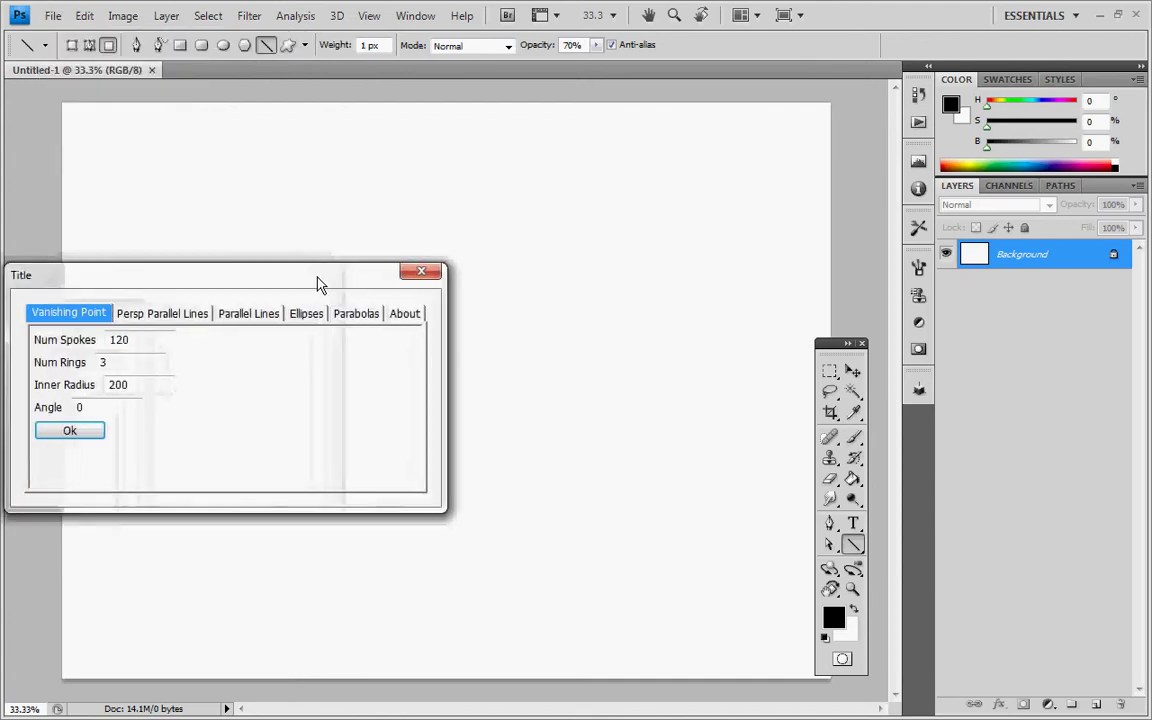
{"action": "left_click_drag", "start_coordinate": [362, 283], "coordinate": [679, 245]}
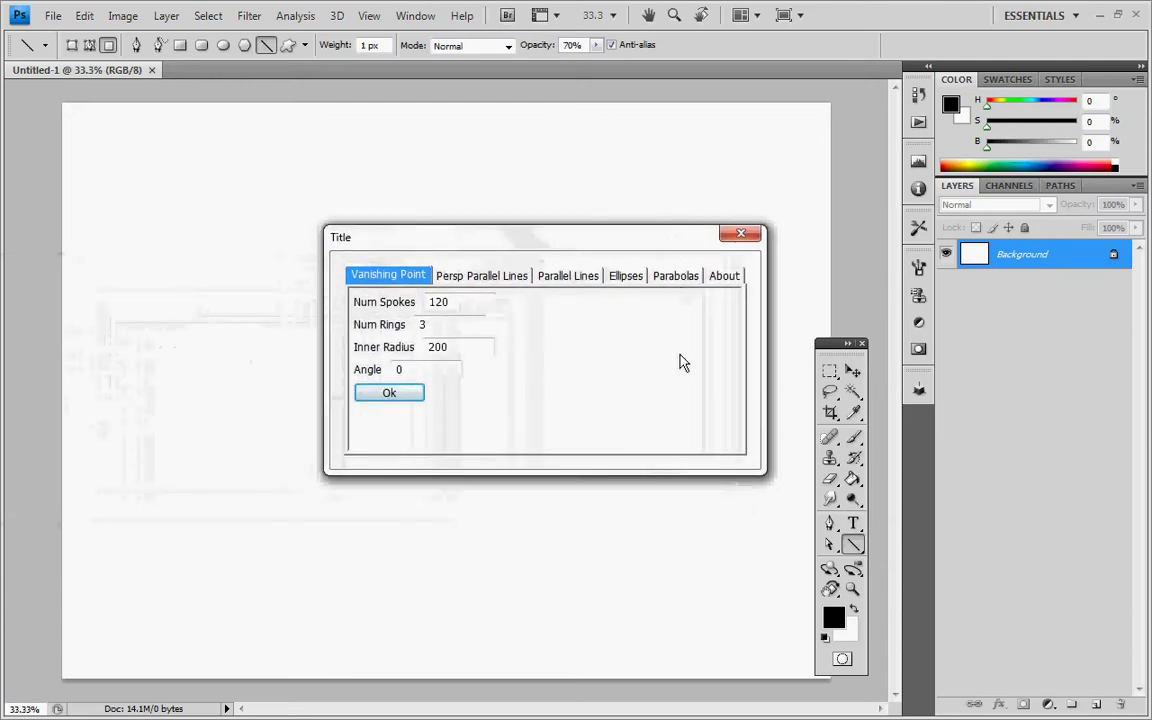
{"action": "left_click", "coordinate": [481, 276]}
{"action": "left_click", "coordinate": [560, 276]}
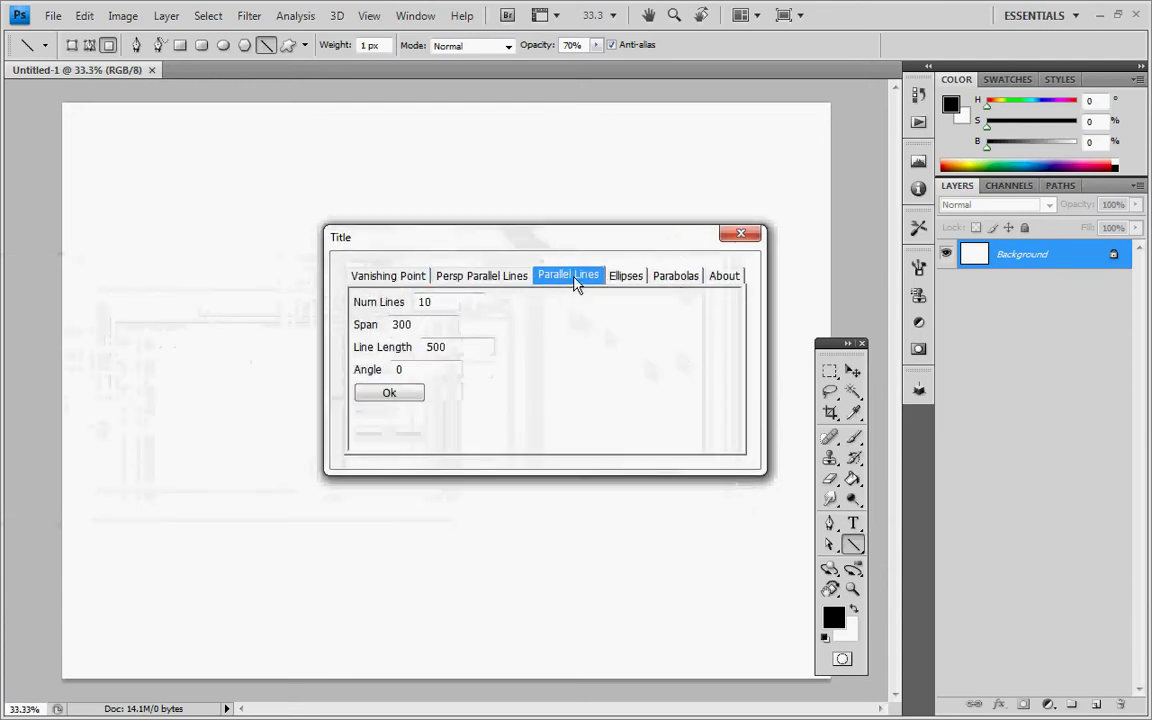
{"action": "left_click", "coordinate": [618, 276]}
{"action": "left_click", "coordinate": [680, 277]}
{"action": "left_click", "coordinate": [625, 276]}
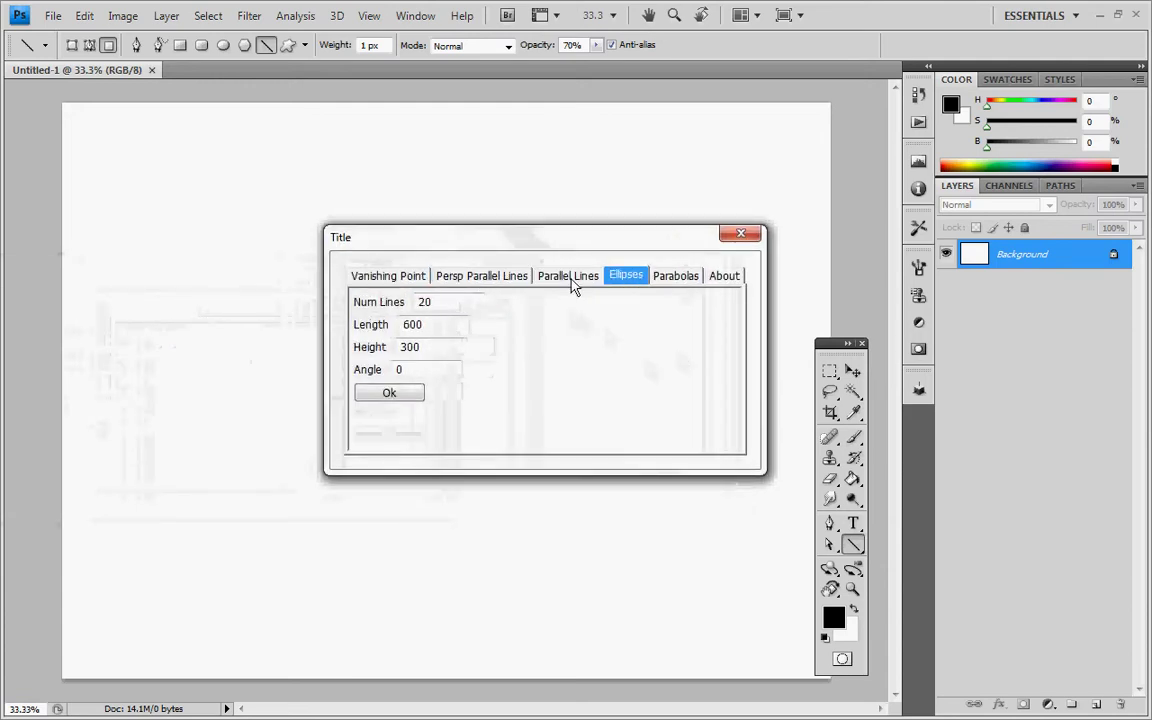
{"action": "left_click", "coordinate": [568, 276]}
{"action": "left_click", "coordinate": [481, 276]}
{"action": "left_click", "coordinate": [393, 276]}
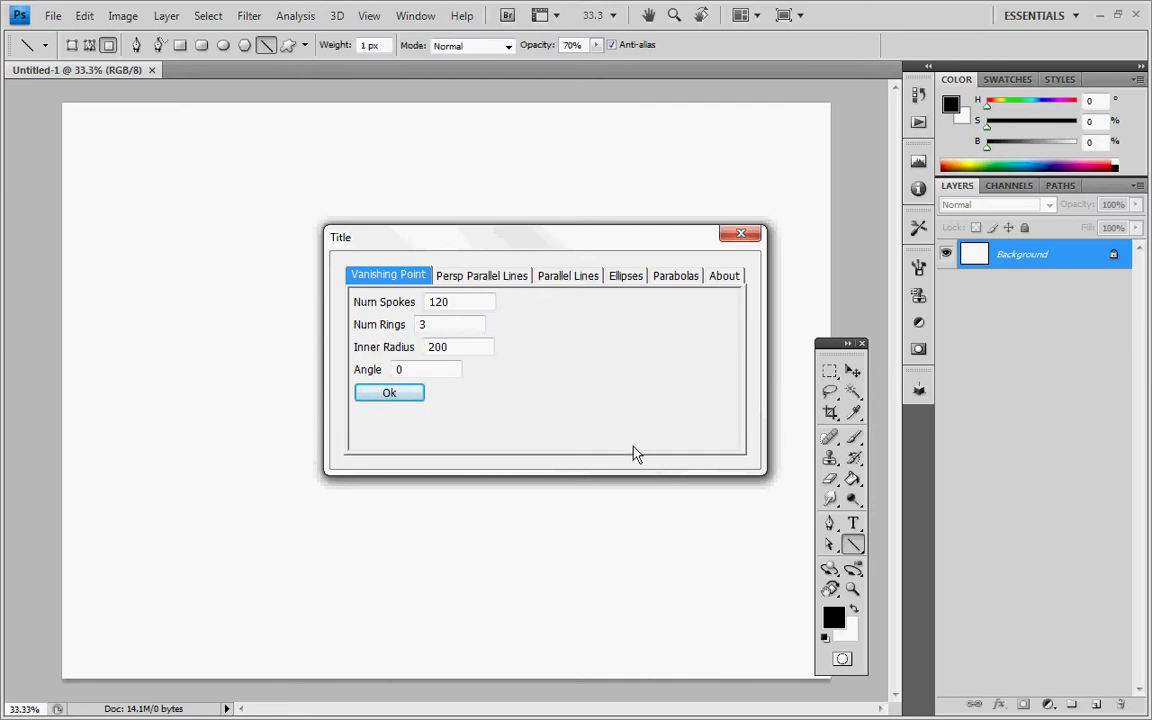
Rerun the Perspective Grids script and draw the default 120-spoke, 3-ring vanishing-point path.
{"action": "left_click", "coordinate": [740, 234]}
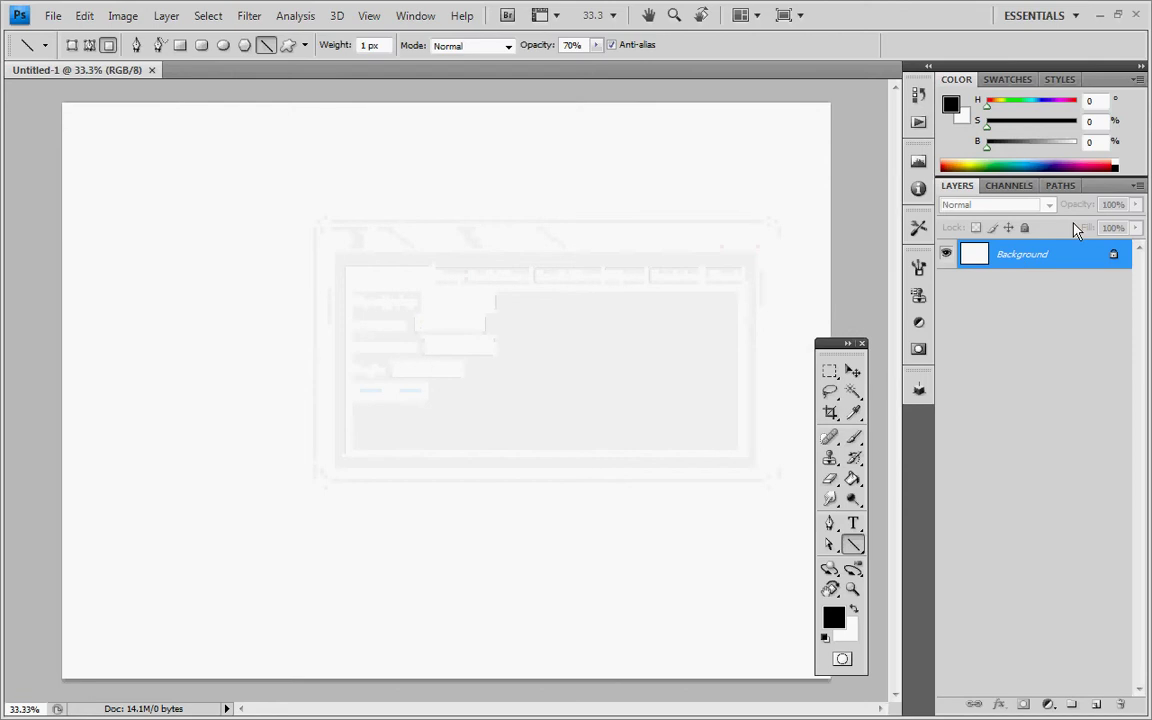
{"action": "left_click", "coordinate": [1060, 186]}
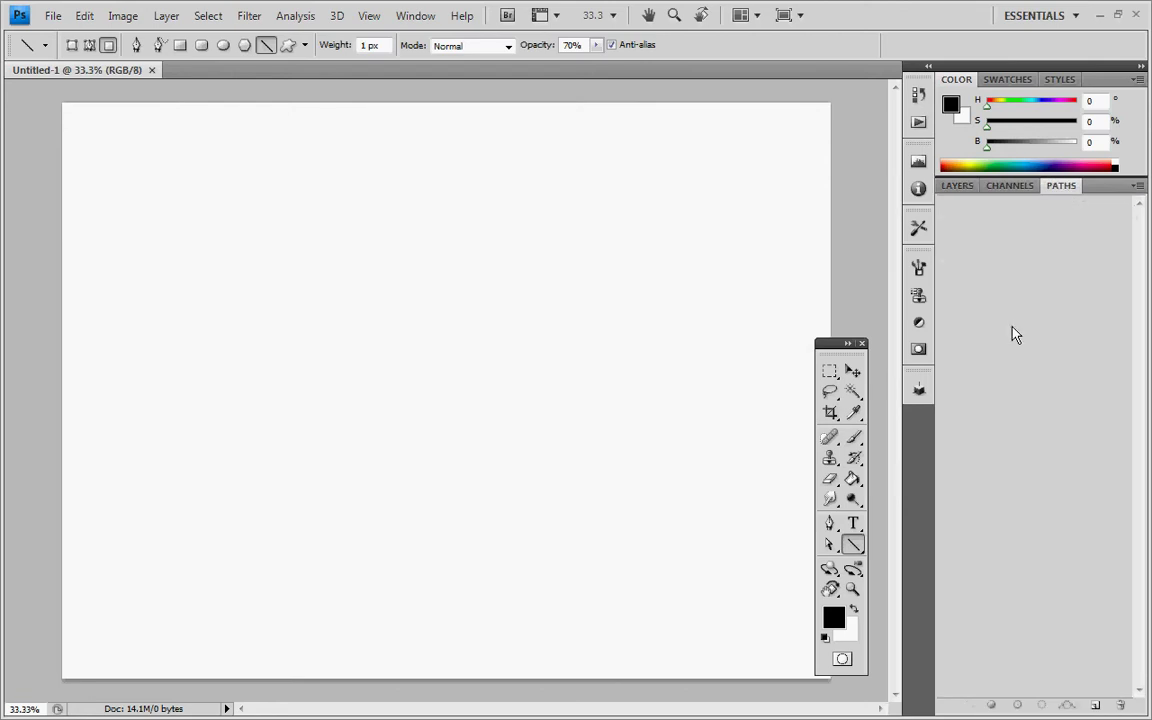
{"action": "left_click", "coordinate": [49, 19]}
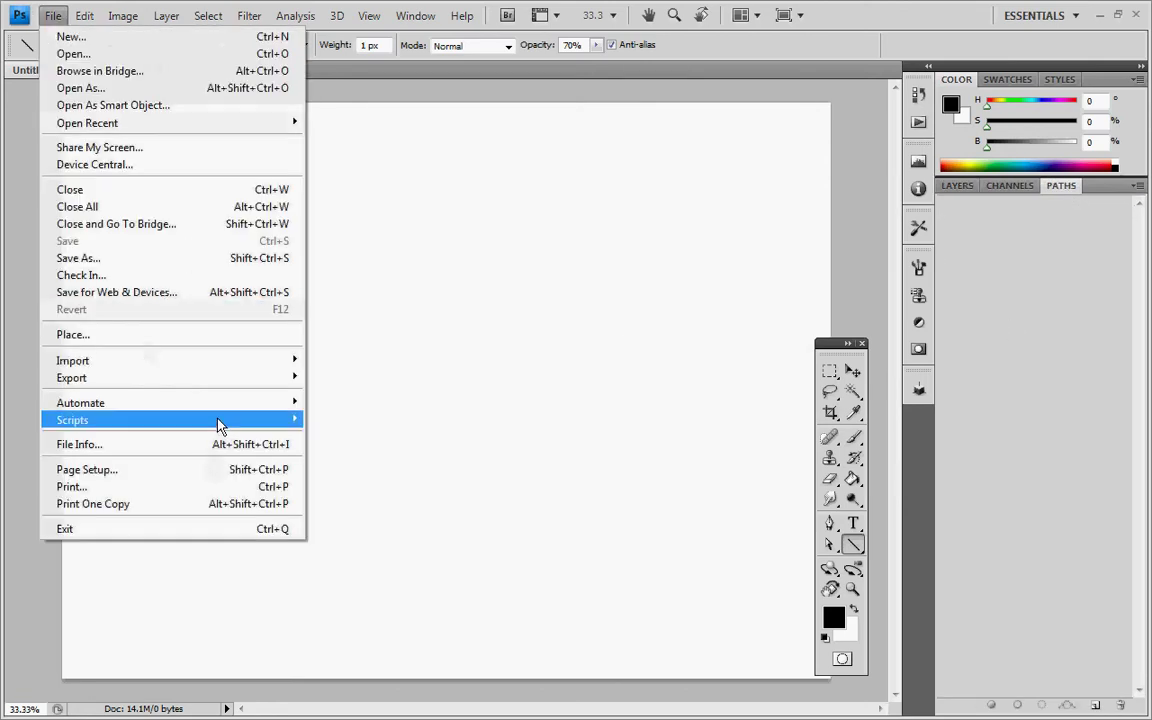
{"action": "mouse_move", "coordinate": [230, 423]}
{"action": "left_click", "coordinate": [422, 615]}
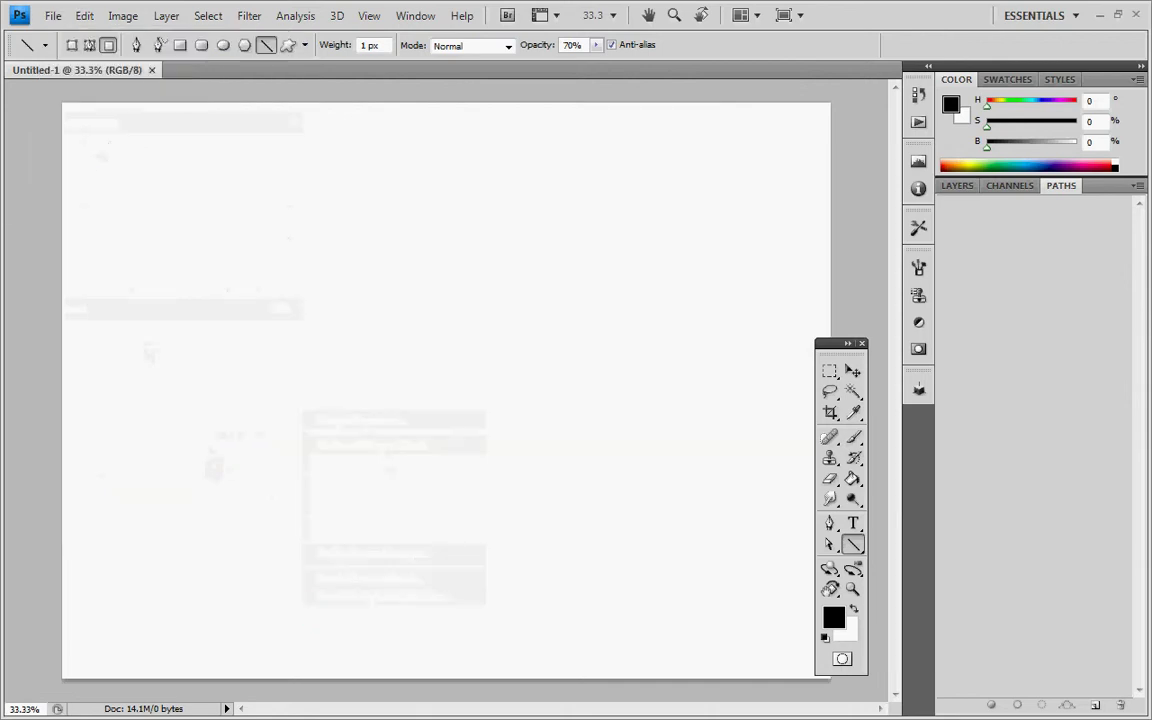
{"action": "left_click_drag", "start_coordinate": [172, 363], "coordinate": [660, 237]}
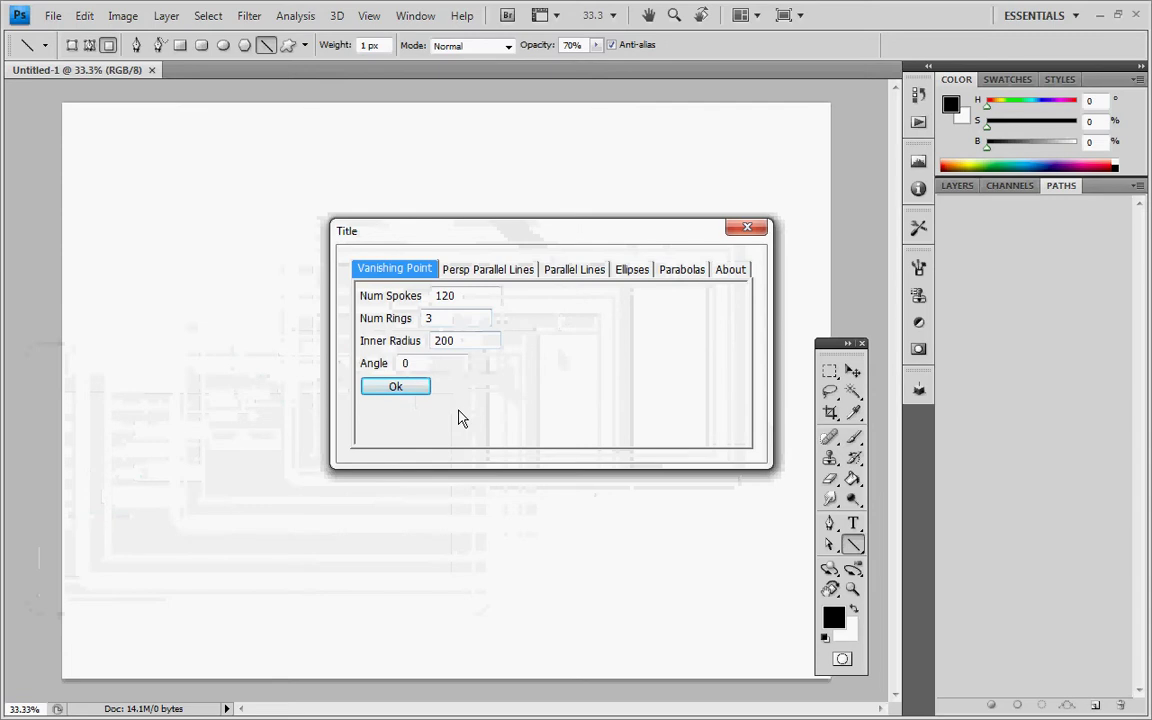
{"action": "left_click", "coordinate": [404, 388]}
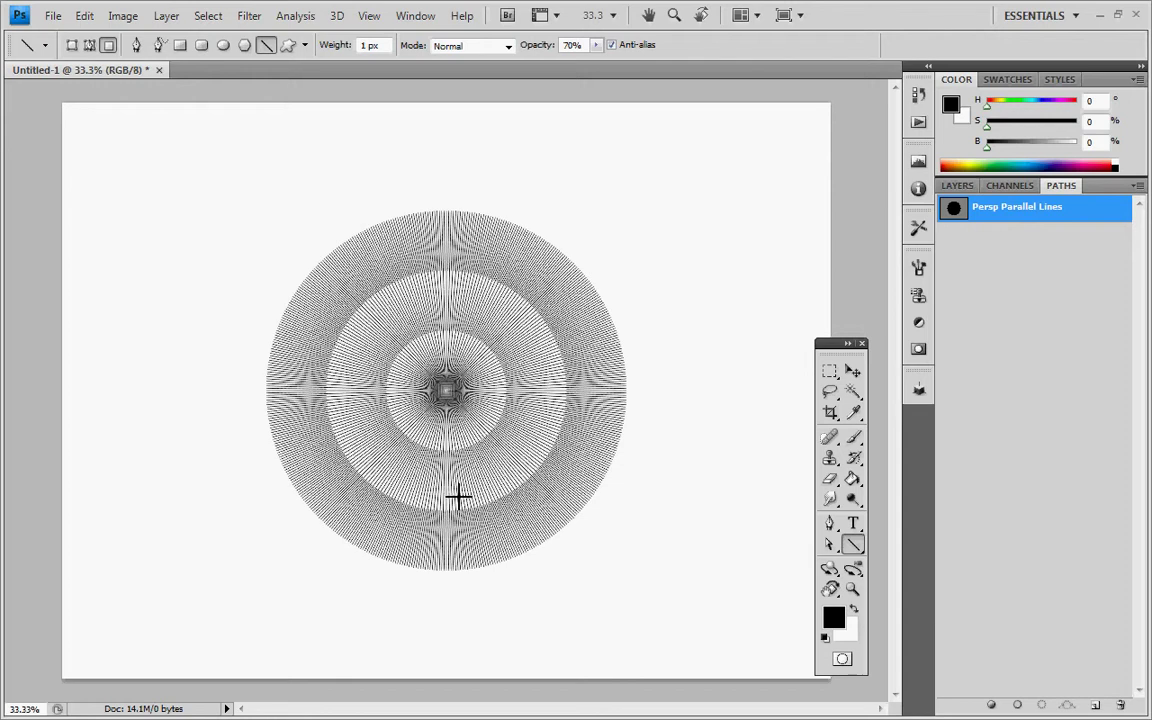
{"action": "key", "text": "ctrl+plus"}
{"action": "key", "text": "ctrl+plus"}
{"action": "key", "text": "ctrl+plus"}
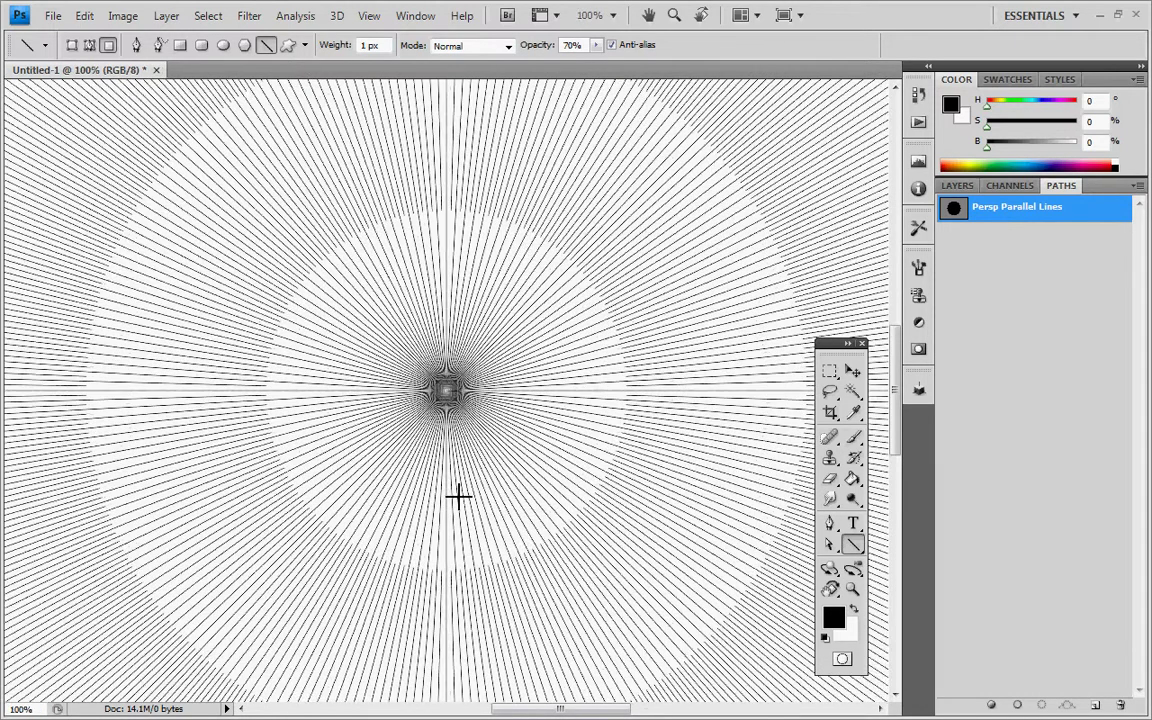
{"action": "key", "text": "ctrl+plus"}
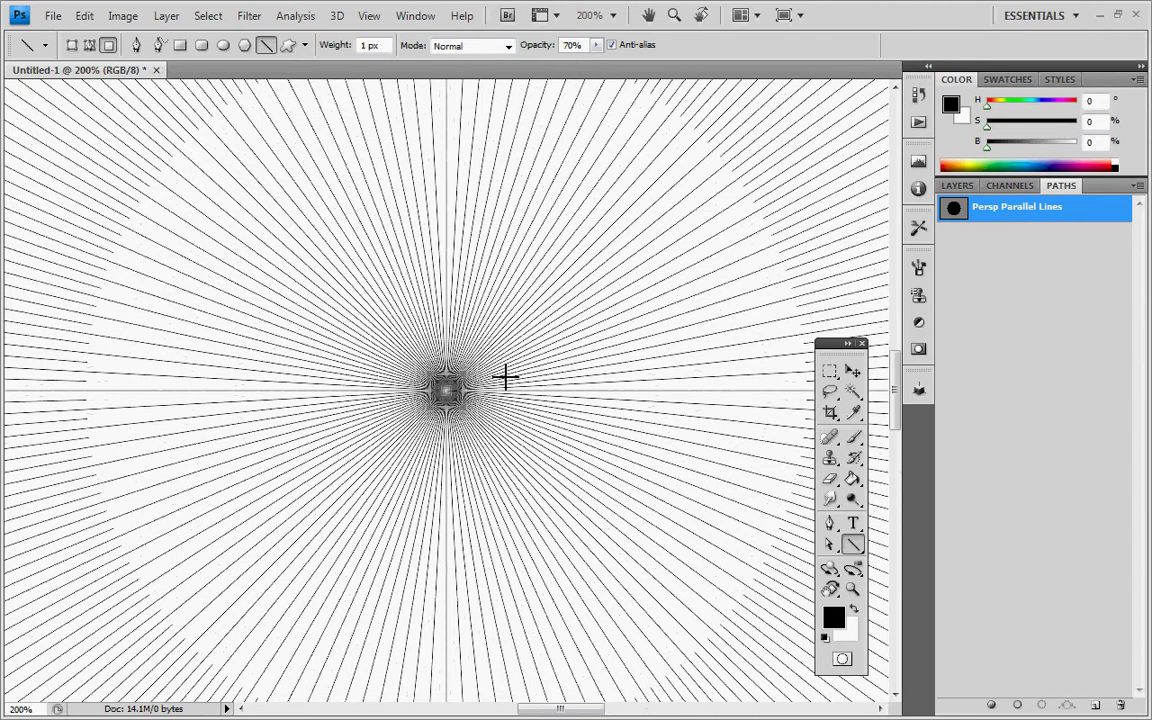
{"action": "key", "text": "ctrl+minus"}
{"action": "key", "text": "ctrl+minus"}
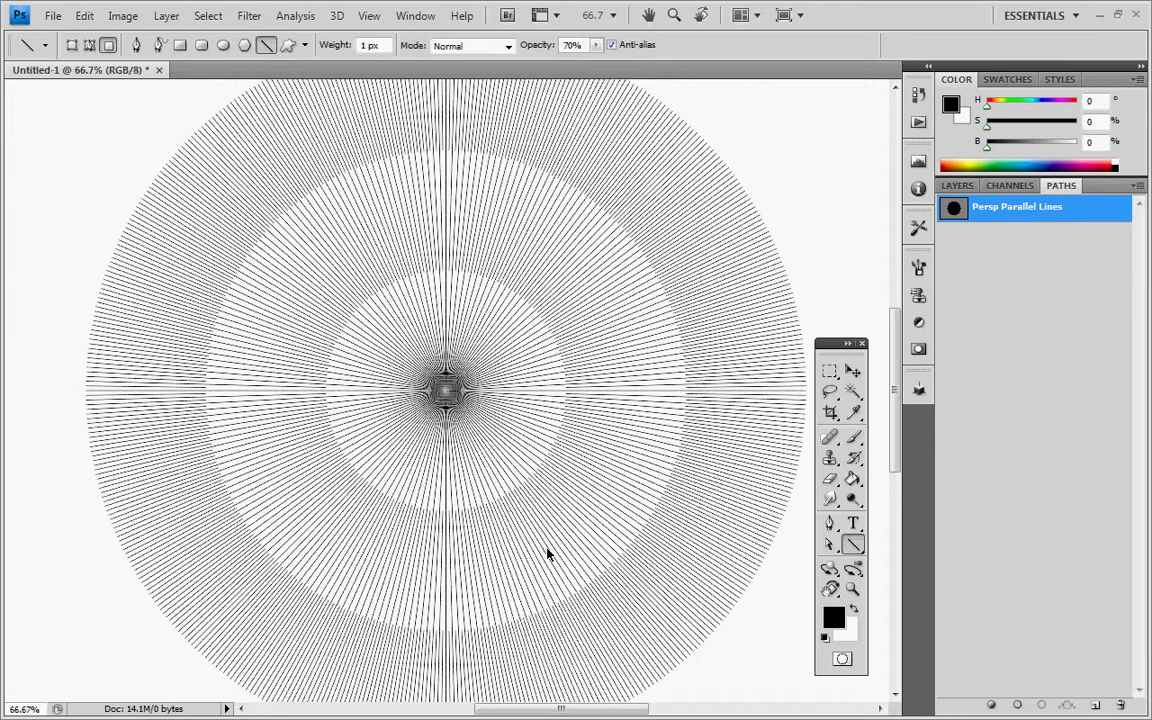
{"action": "key", "text": "ctrl+minus"}
{"action": "key", "text": "ctrl+minus"}
{"action": "key", "text": "ctrl+minus"}
{"action": "key", "text": "ctrl+minus"}
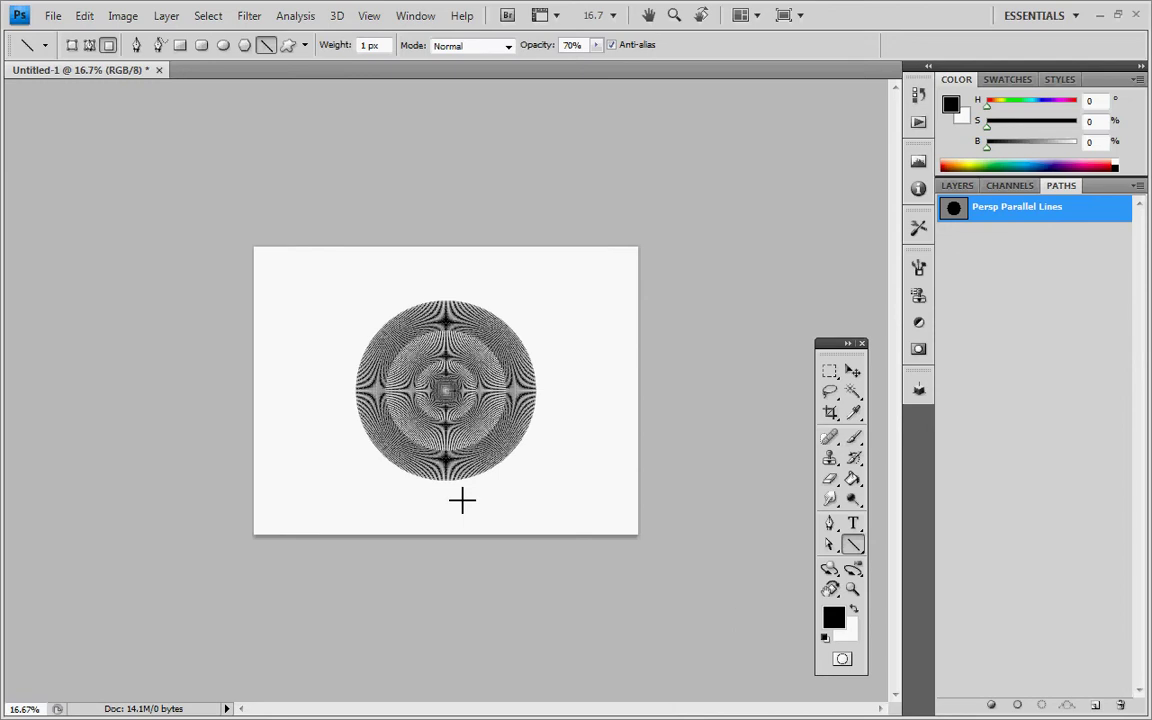
Scale the spoke path to about 321%, placing its vanishing point slightly right of centre.
{"action": "key", "text": "ctrl+t"}
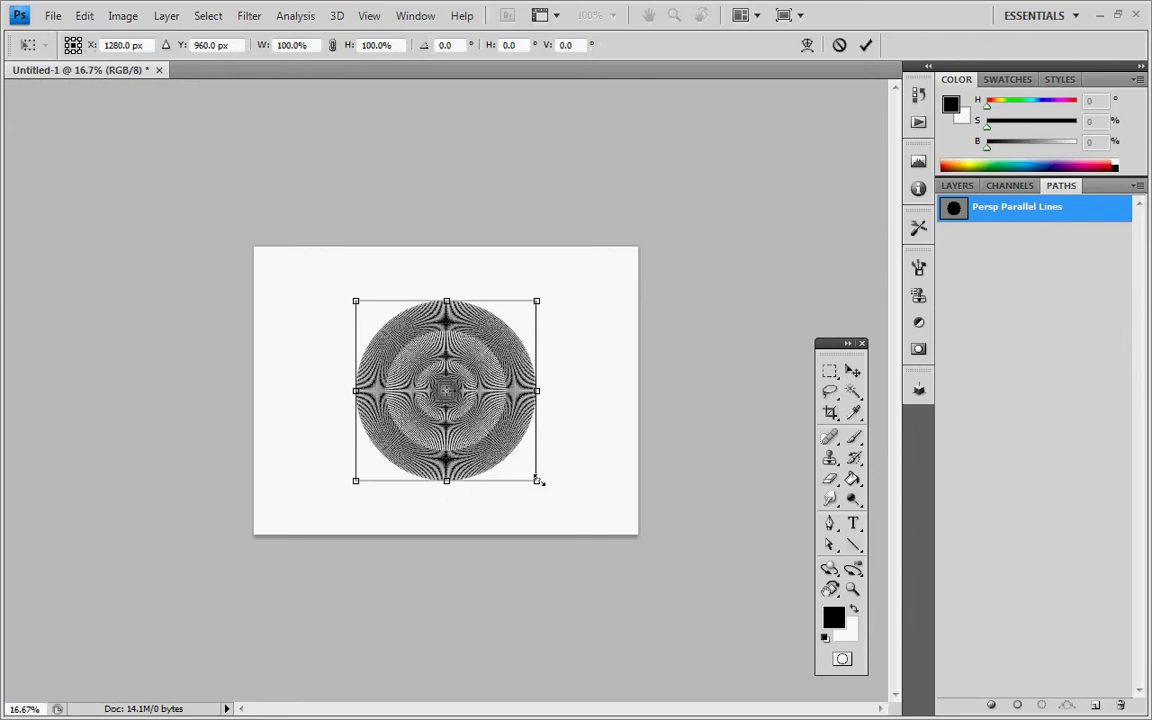
{"action": "left_click_drag", "start_coordinate": [537, 481], "coordinate": [762, 657]}
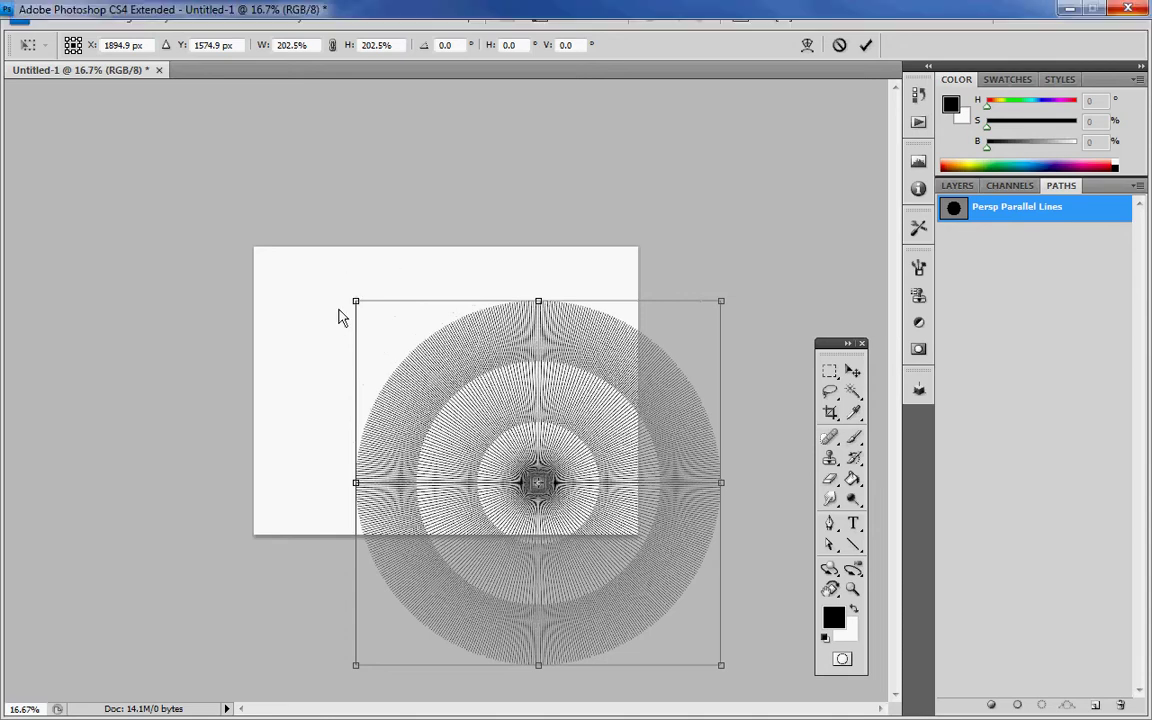
{"action": "left_click_drag", "start_coordinate": [356, 300], "coordinate": [175, 146]}
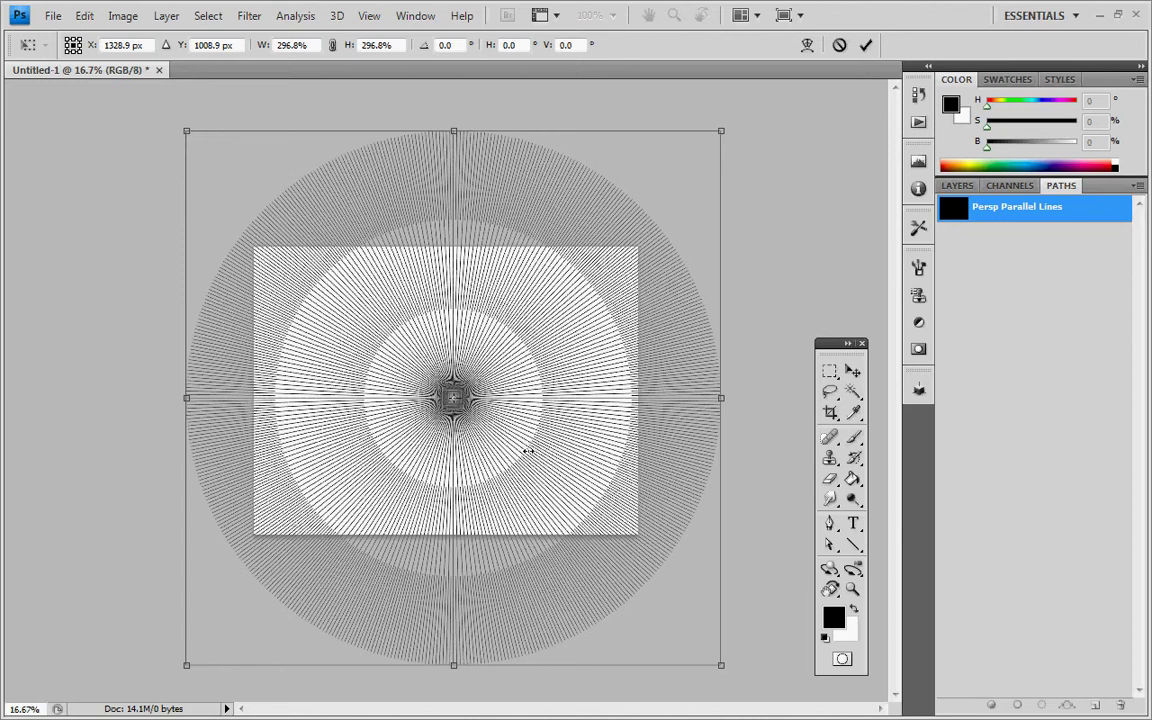
{"action": "left_click_drag", "start_coordinate": [572, 464], "coordinate": [614, 489]}
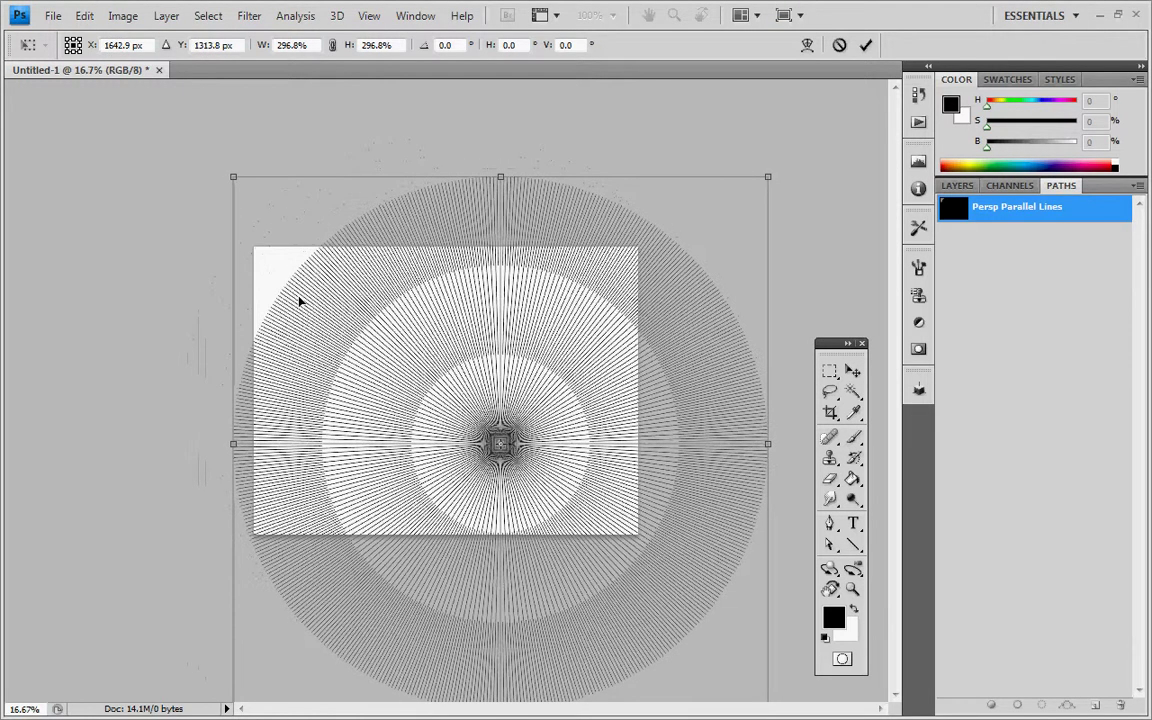
{"action": "left_click_drag", "start_coordinate": [233, 177], "coordinate": [191, 129]}
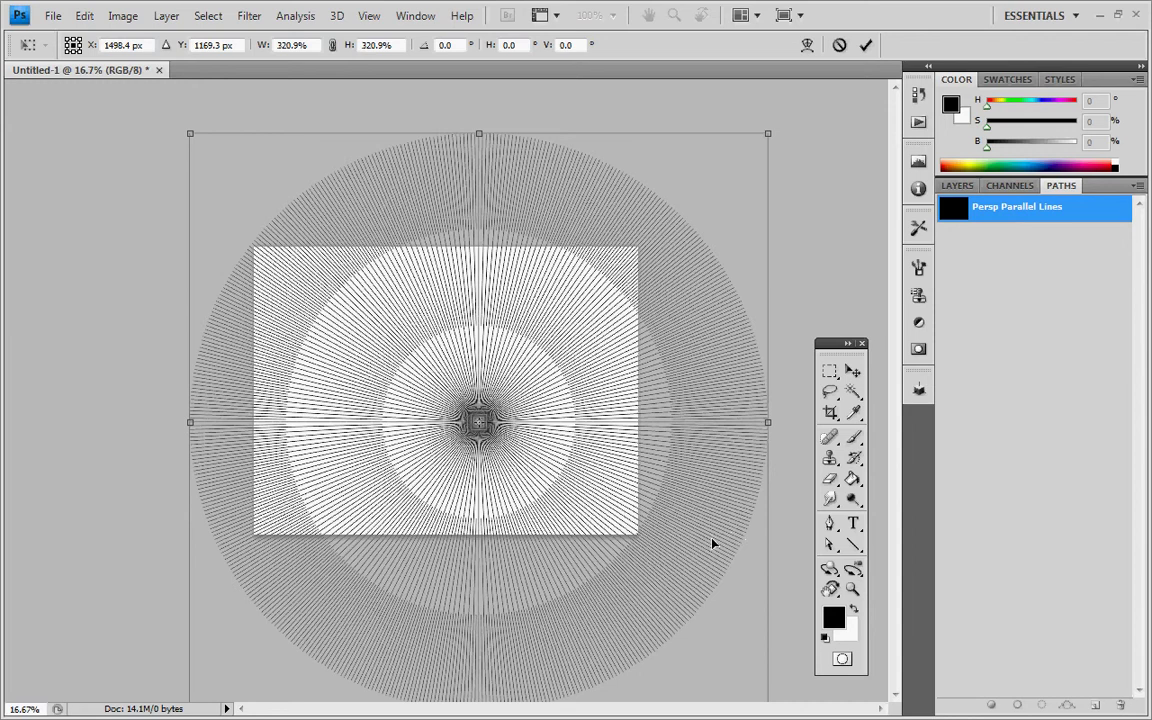
{"action": "key", "text": "Return"}
{"action": "key", "text": "u"}
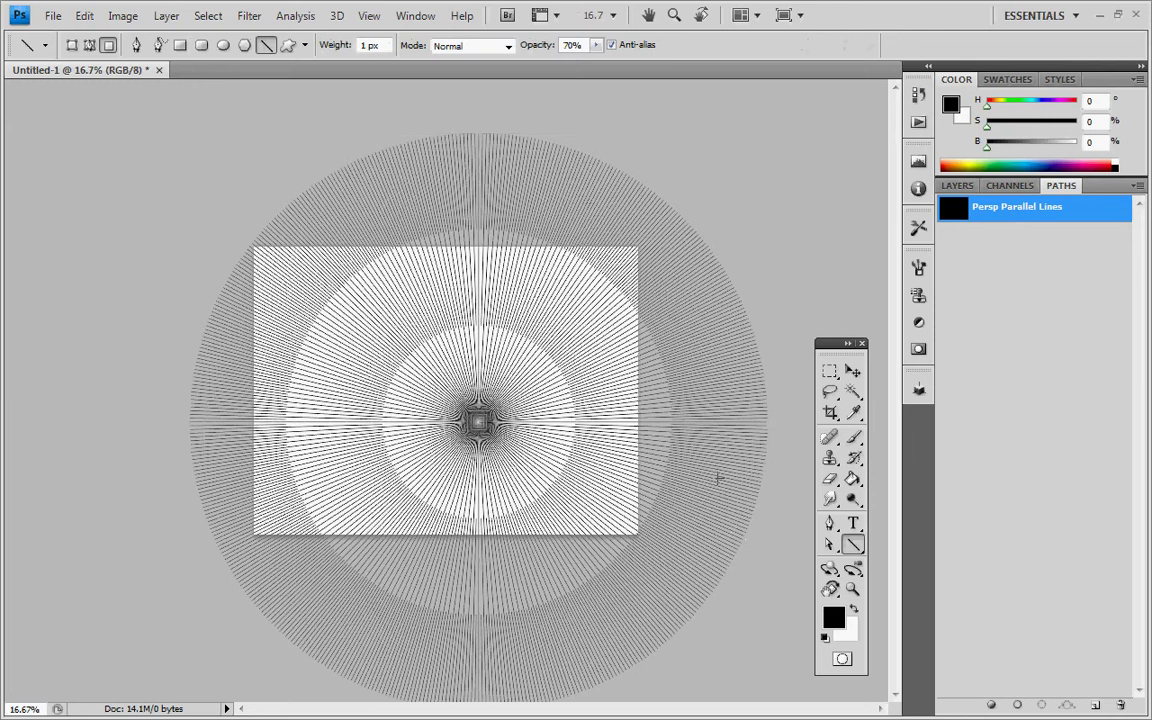
Add a new Layer 1 and set the foreground colour to blue (#1919e5).
{"action": "left_click", "coordinate": [960, 187]}
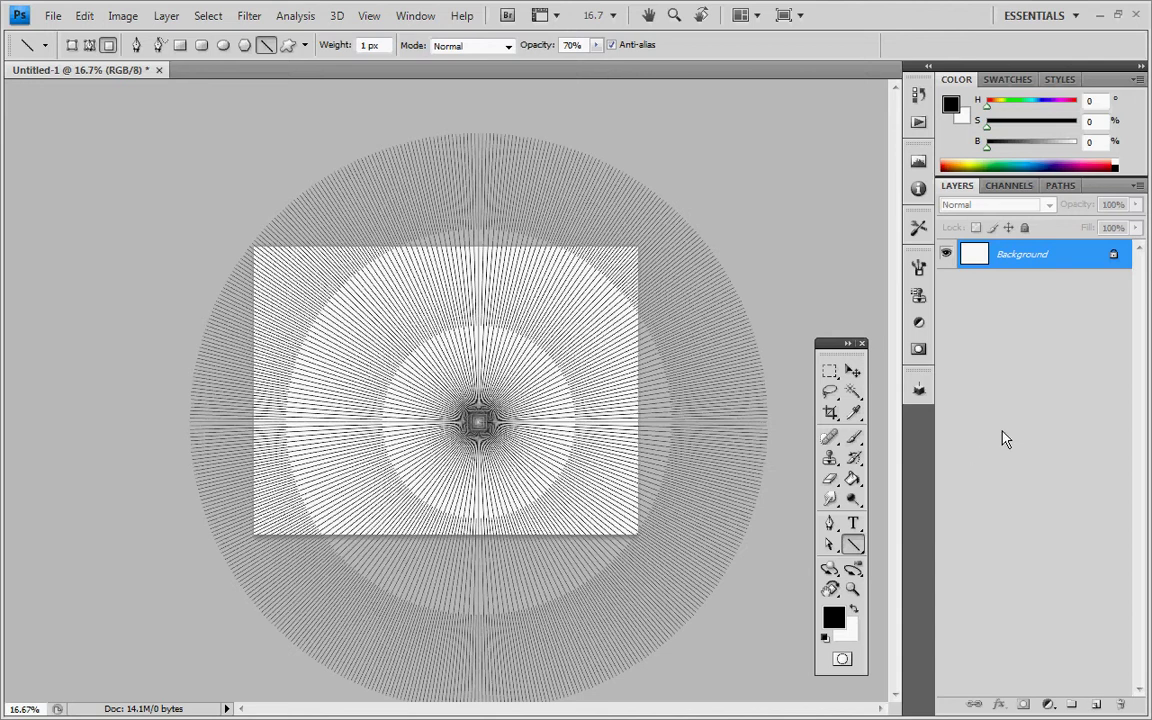
{"action": "left_click", "coordinate": [1095, 705]}
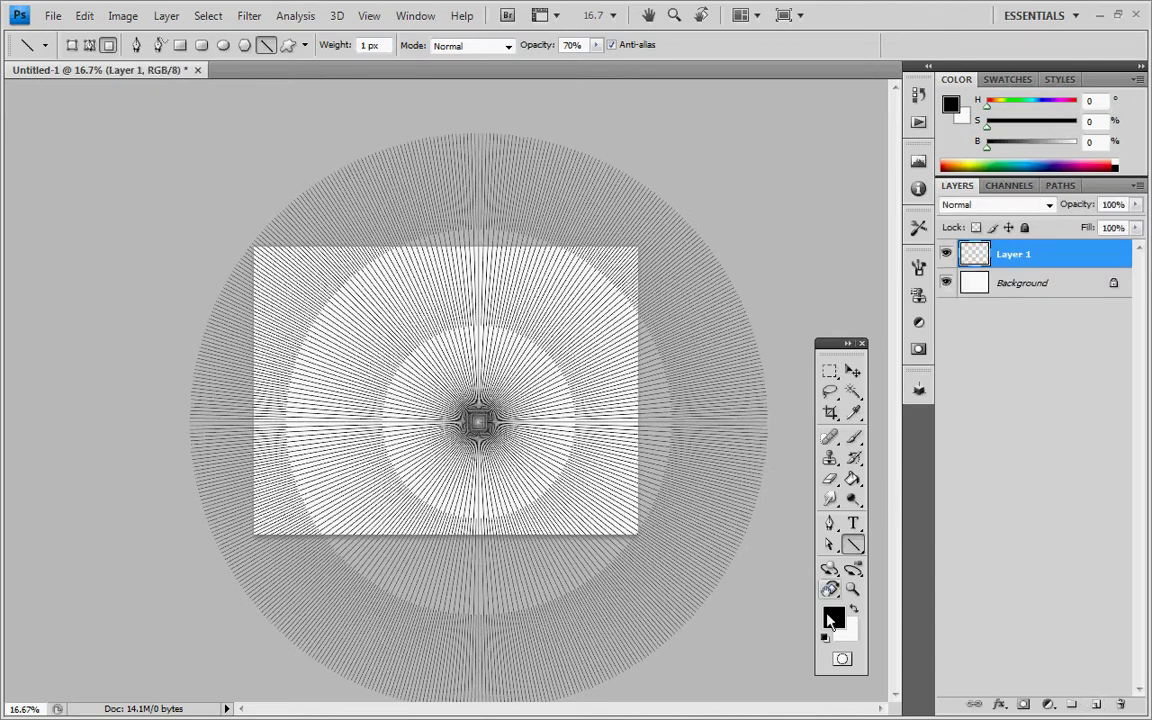
{"action": "left_click", "coordinate": [834, 619]}
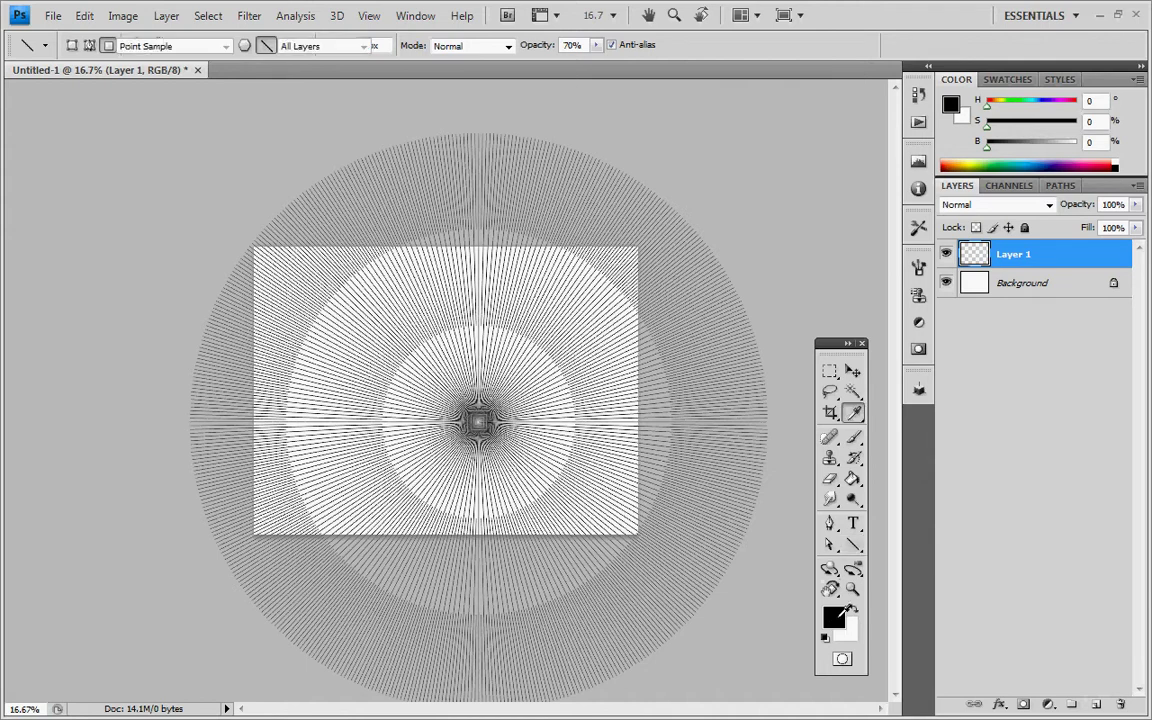
{"action": "left_click", "coordinate": [398, 287]}
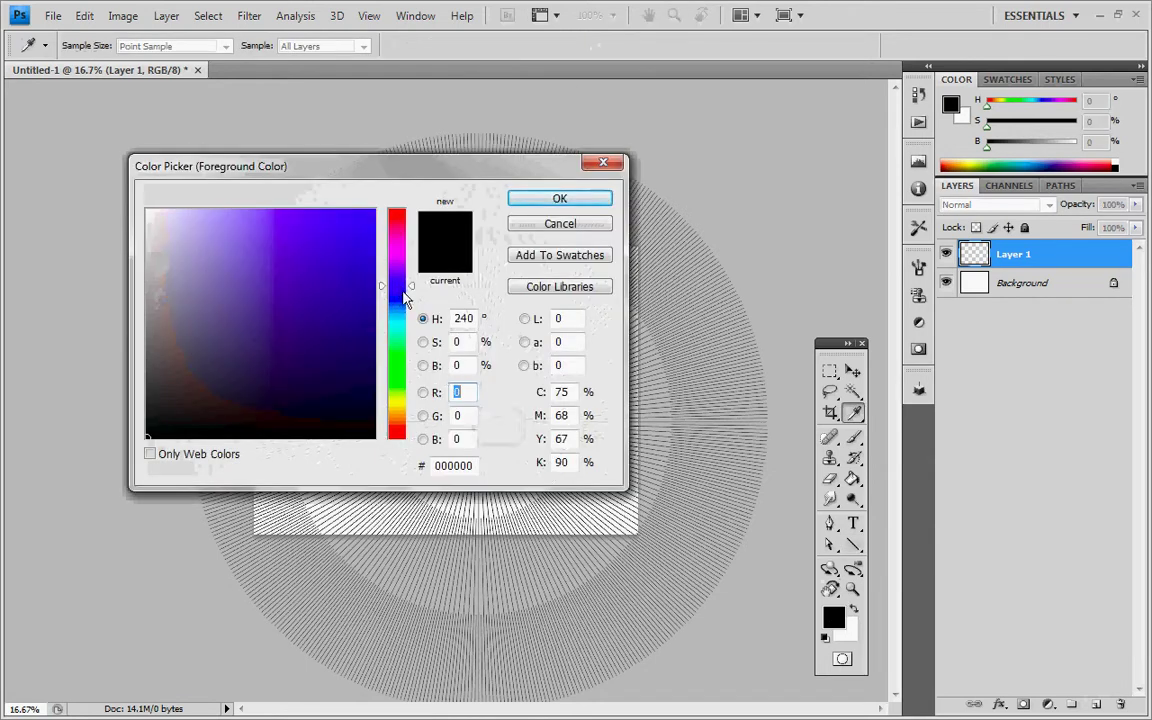
{"action": "left_click", "coordinate": [350, 232]}
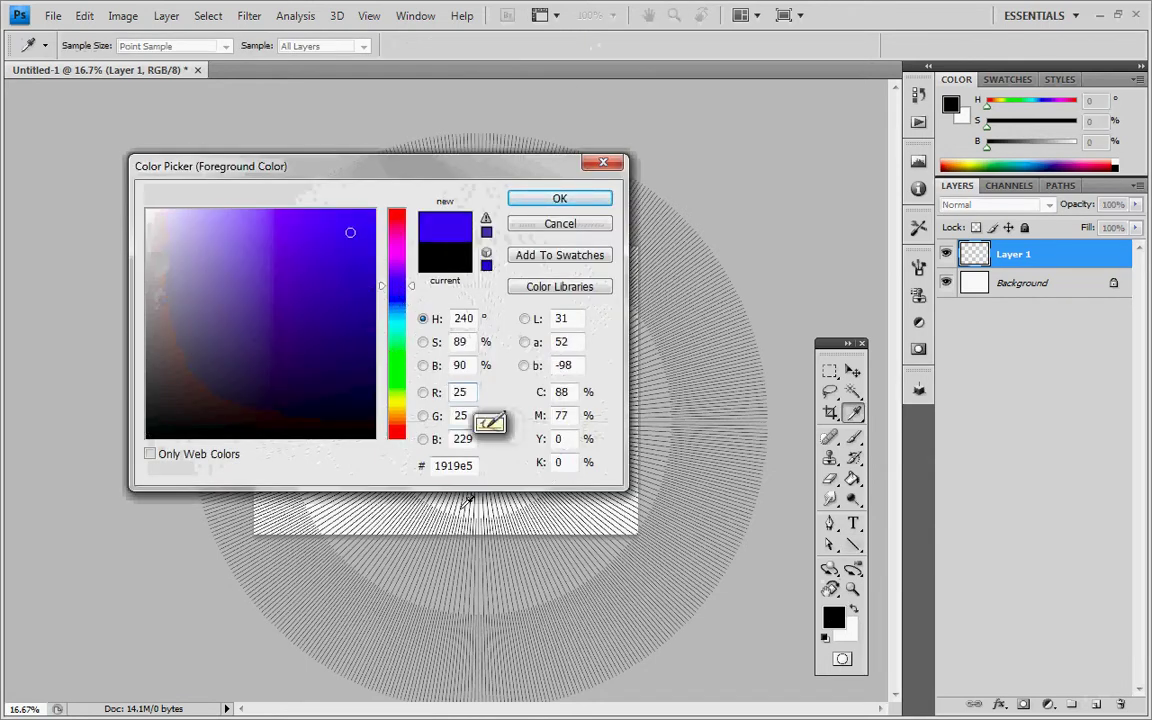
{"action": "left_click", "coordinate": [561, 200]}
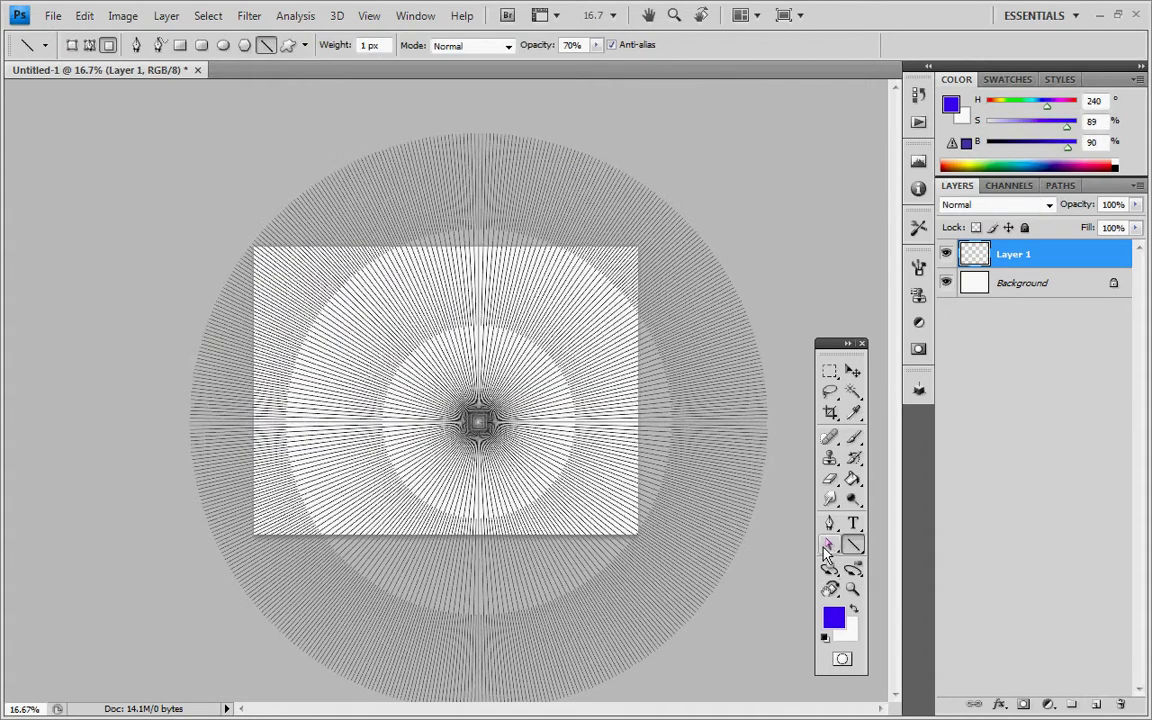
Stroke the Persp Parallel Lines path with the brush, then deselect the path.
{"action": "key", "text": "ctrl+plus"}
{"action": "key", "text": "ctrl+plus"}
{"action": "key", "text": "ctrl+plus"}
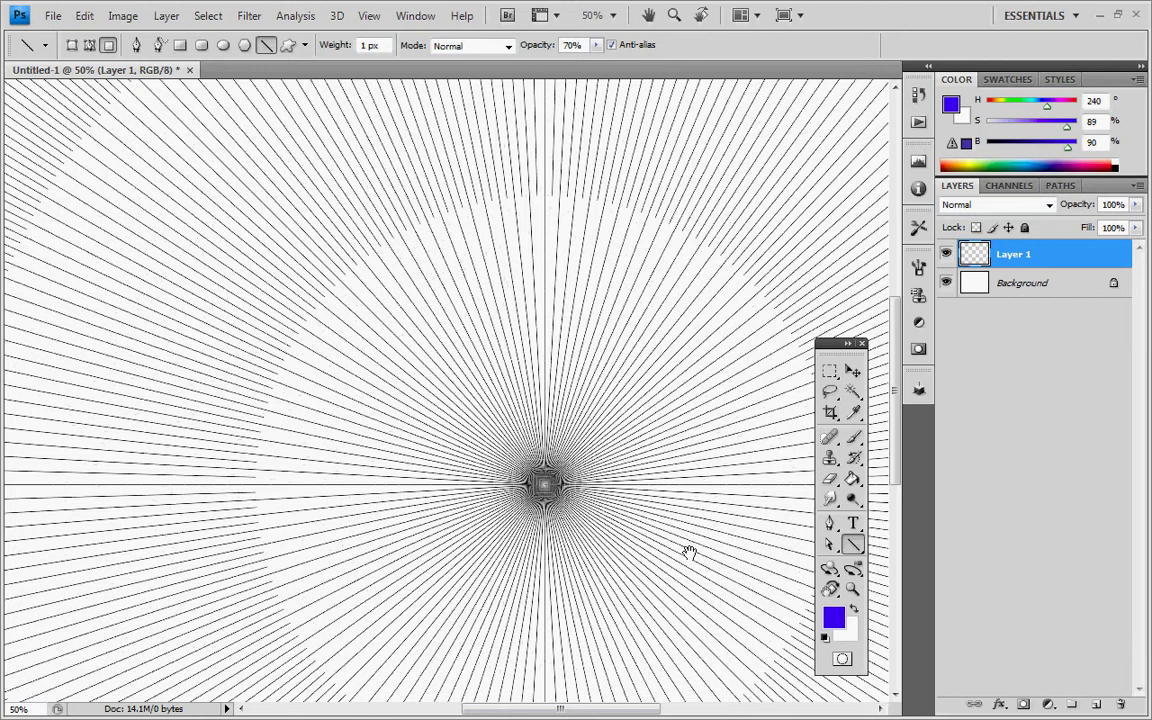
{"action": "left_click_drag", "start_coordinate": [668, 550], "coordinate": [599, 535]}
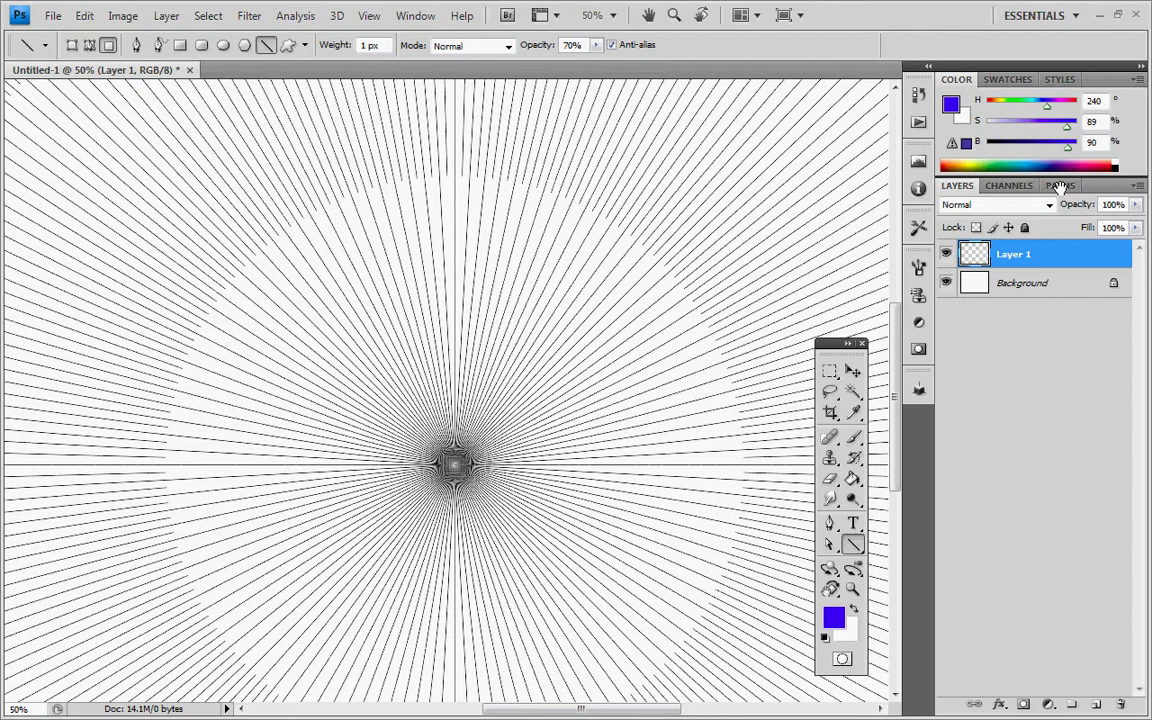
{"action": "left_click", "coordinate": [1061, 187]}
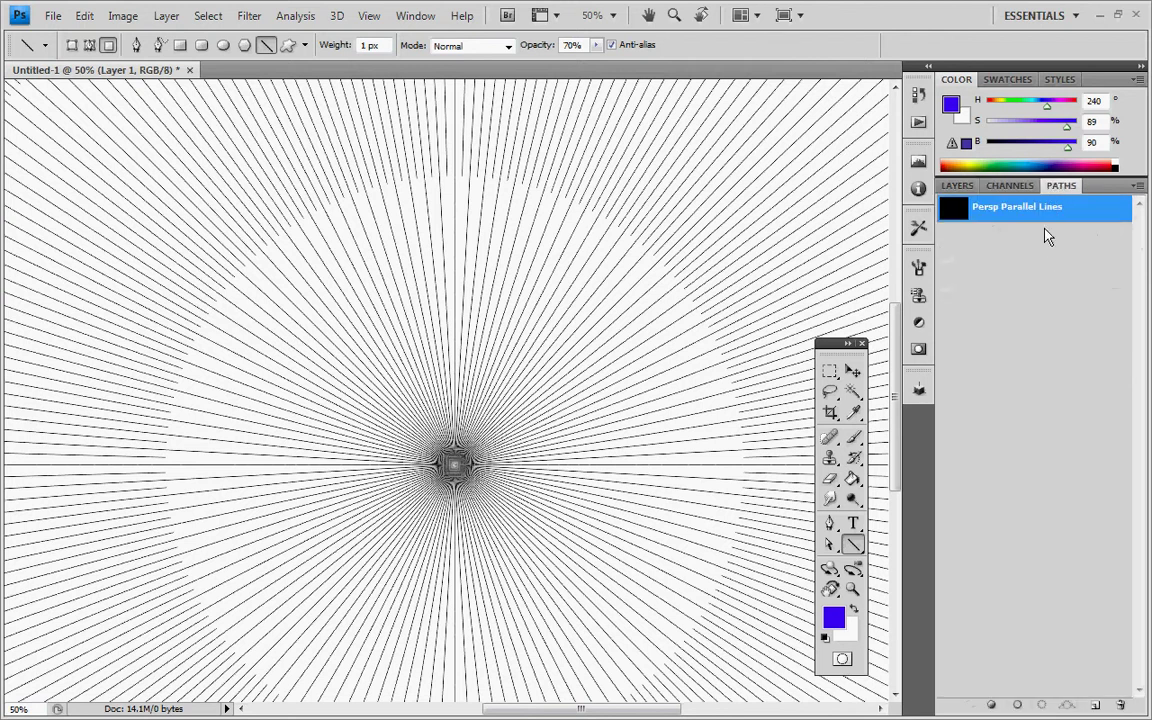
{"action": "right_click", "coordinate": [1056, 218]}
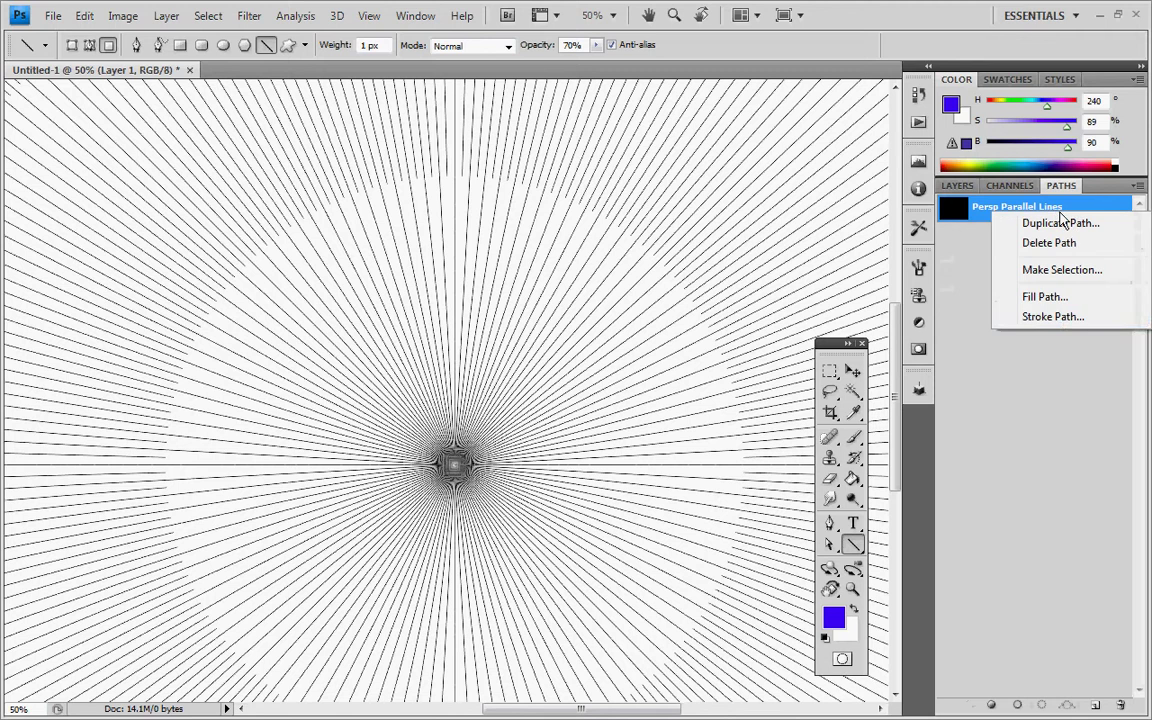
{"action": "left_click", "coordinate": [1064, 320]}
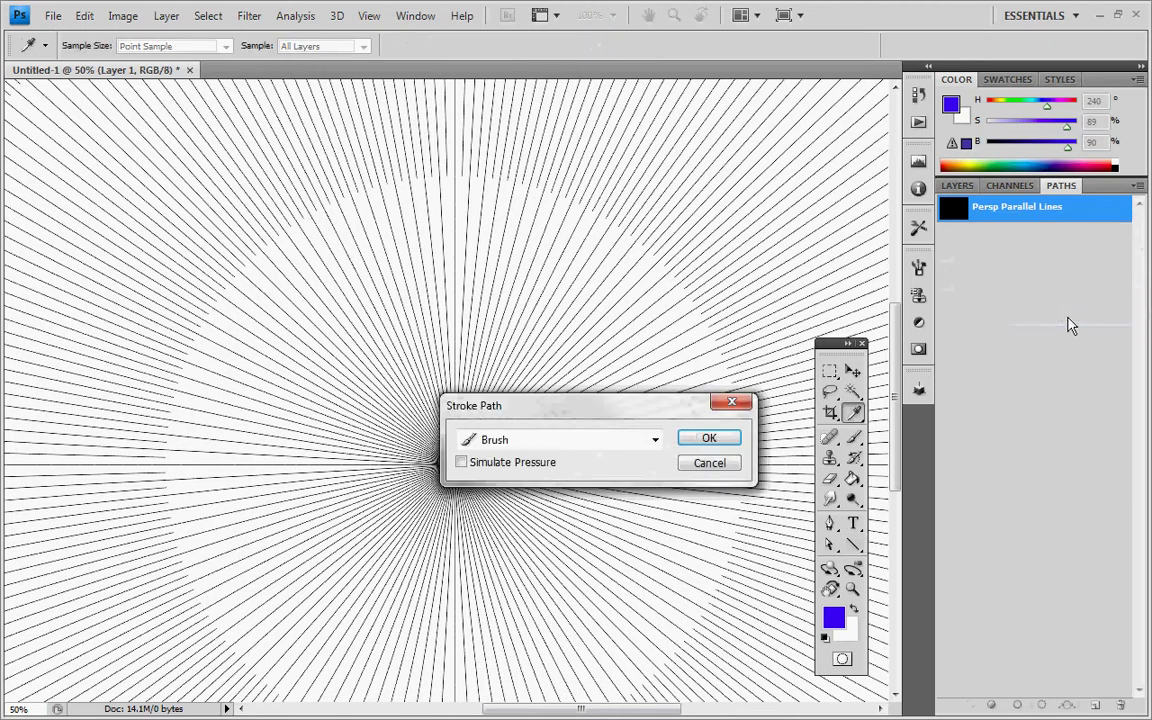
{"action": "left_click", "coordinate": [722, 445]}
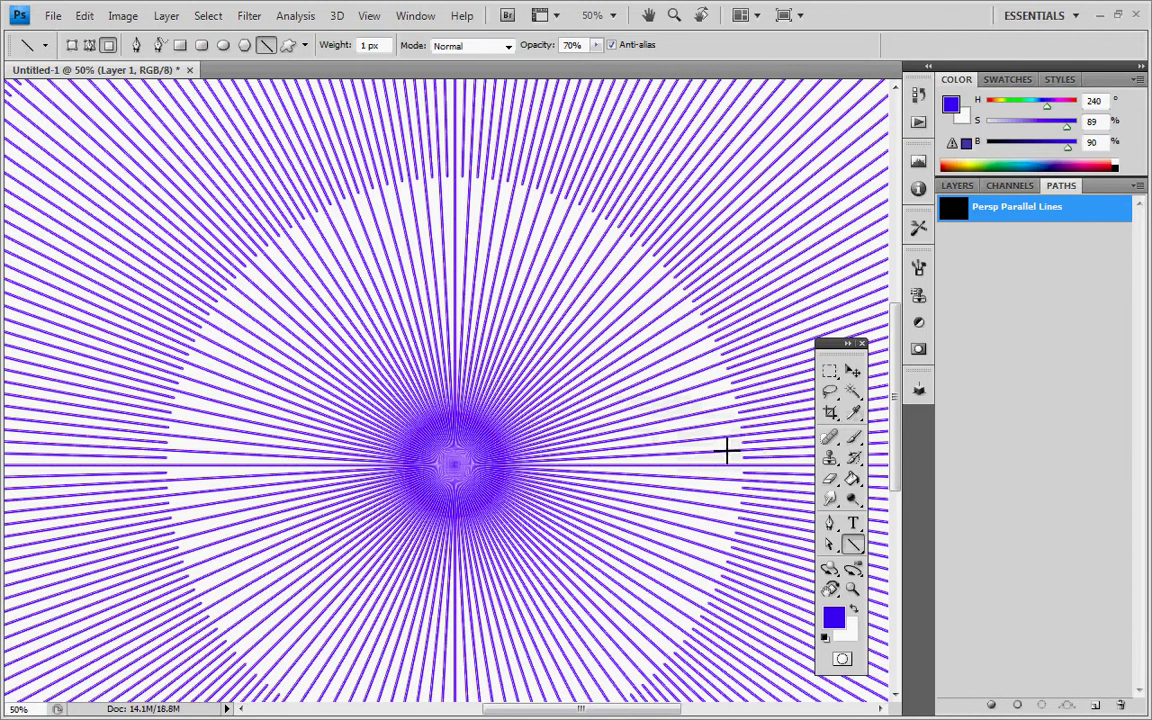
{"action": "left_click", "coordinate": [1021, 262]}
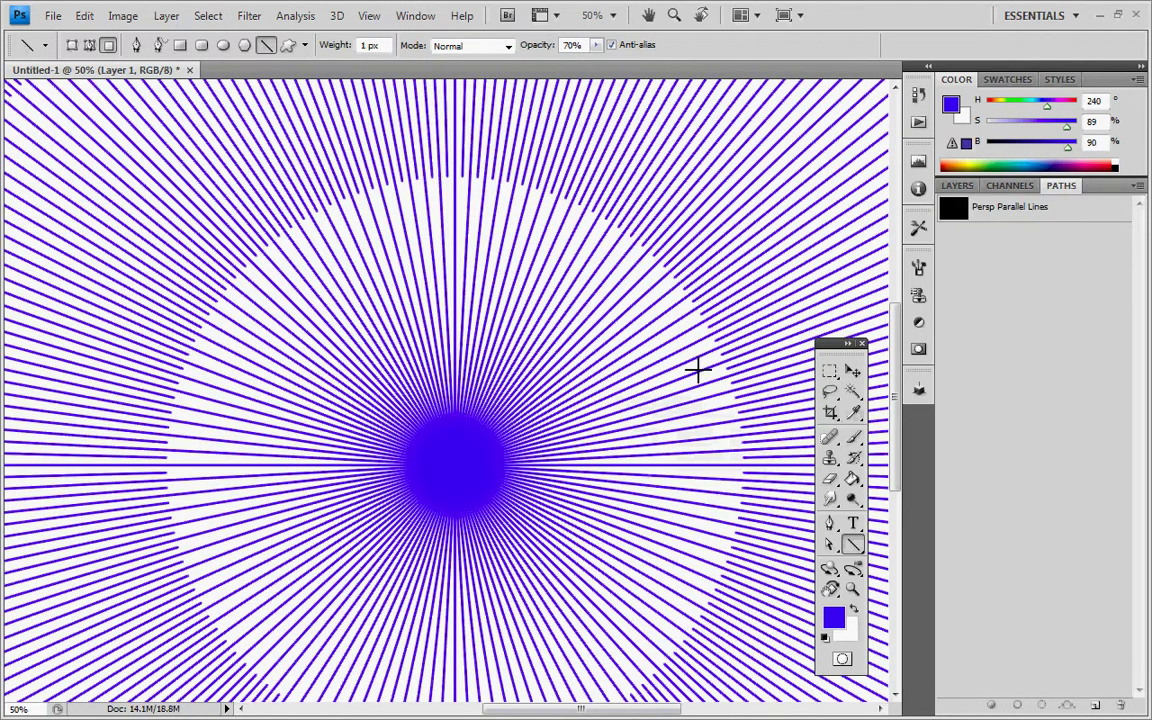
Compare the canvas with and without the heavy stroke, finally undoing it.
{"action": "key", "text": "ctrl+minus"}
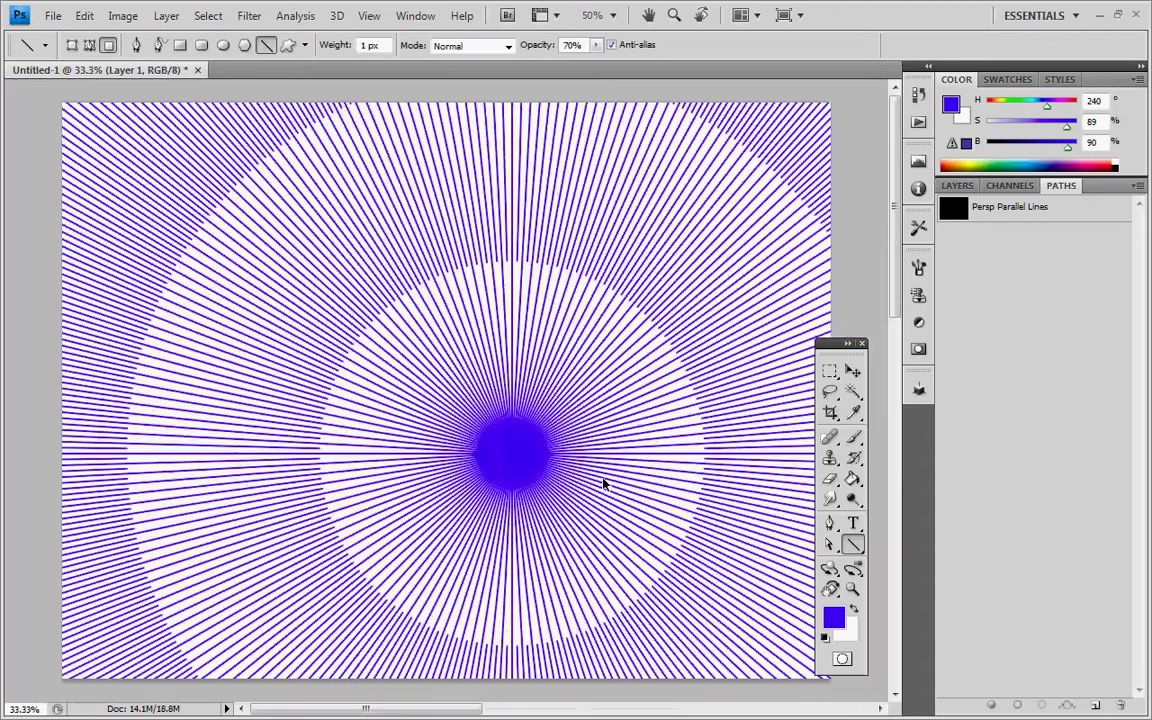
{"action": "key", "text": "ctrl+z"}
{"action": "key", "text": "ctrl+minus"}
{"action": "key", "text": "ctrl+z"}
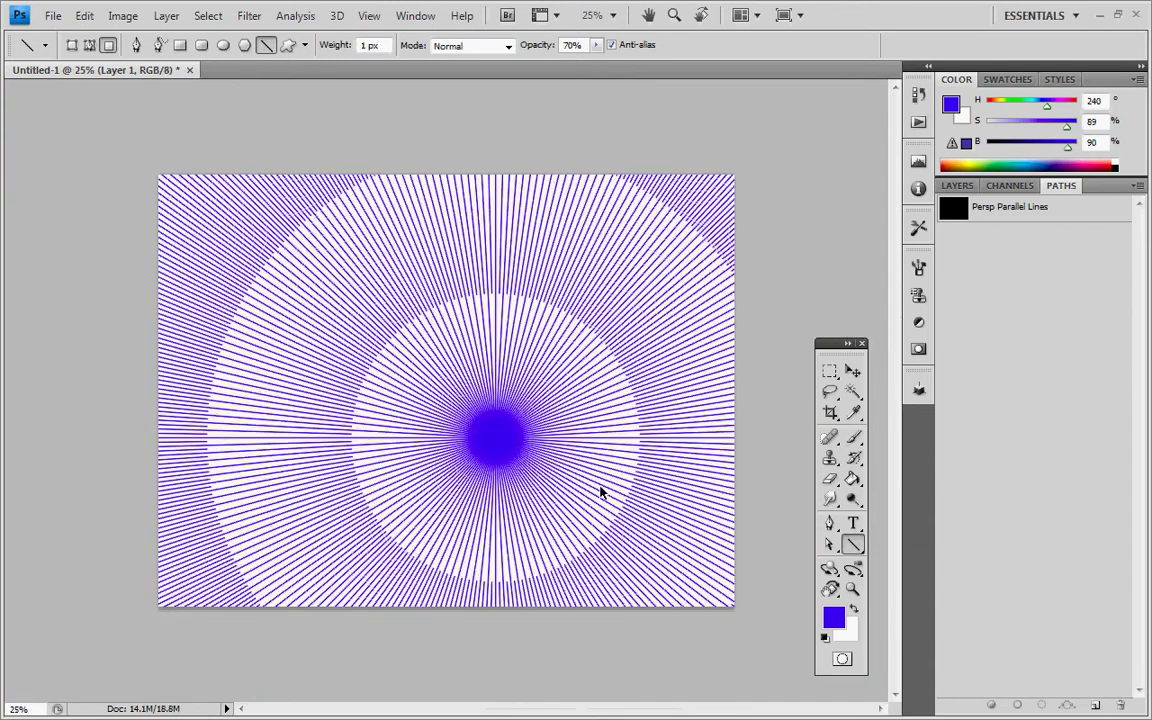
{"action": "key", "text": "ctrl+plus"}
{"action": "key", "text": "ctrl+plus"}
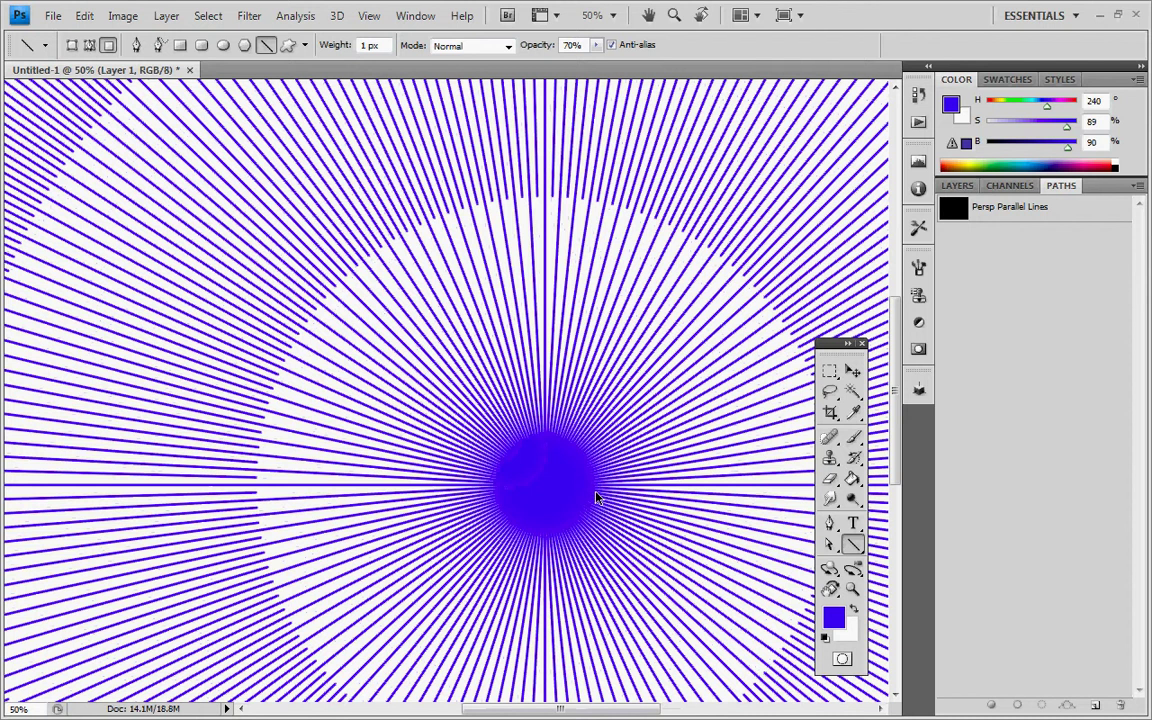
{"action": "key", "text": "ctrl+z"}
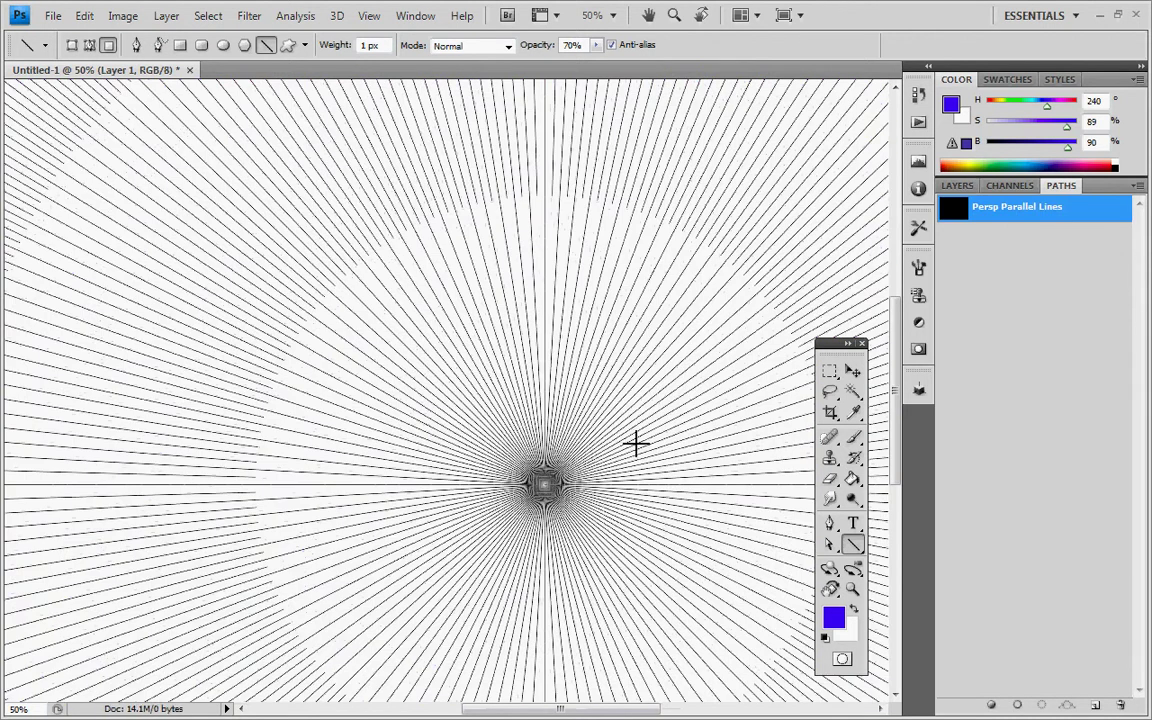
Switch to the Brush tool with the 1 px brush preset.
{"action": "key", "text": "b"}
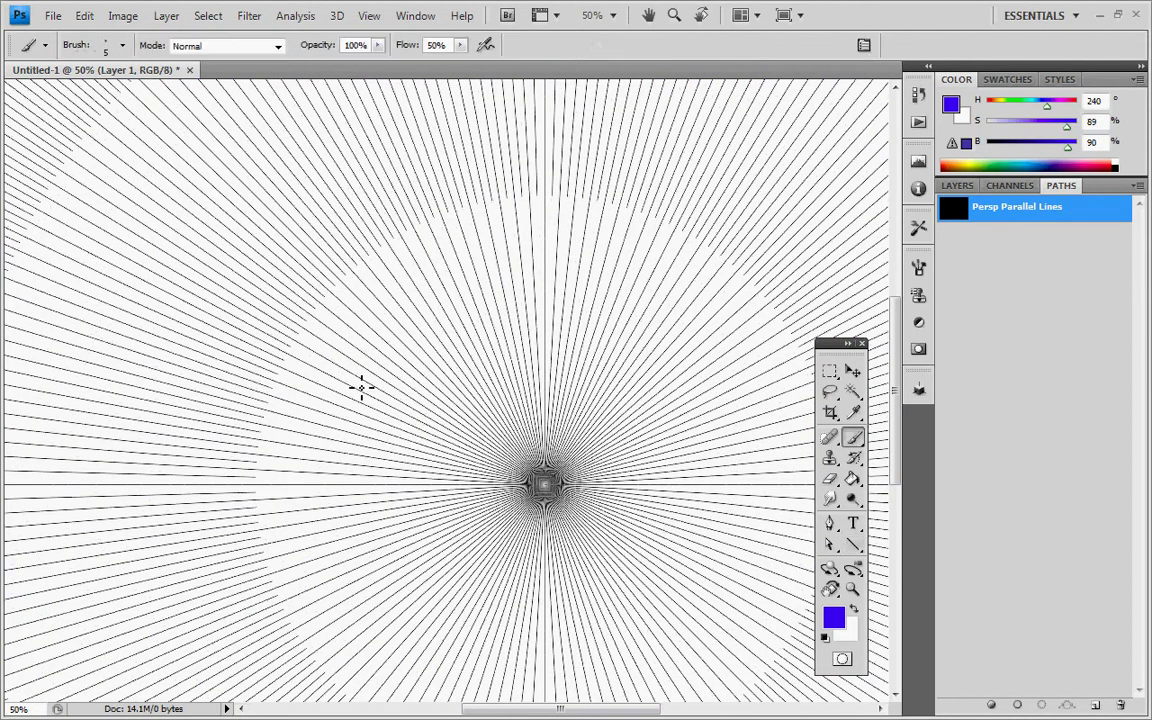
{"action": "left_click", "coordinate": [122, 45]}
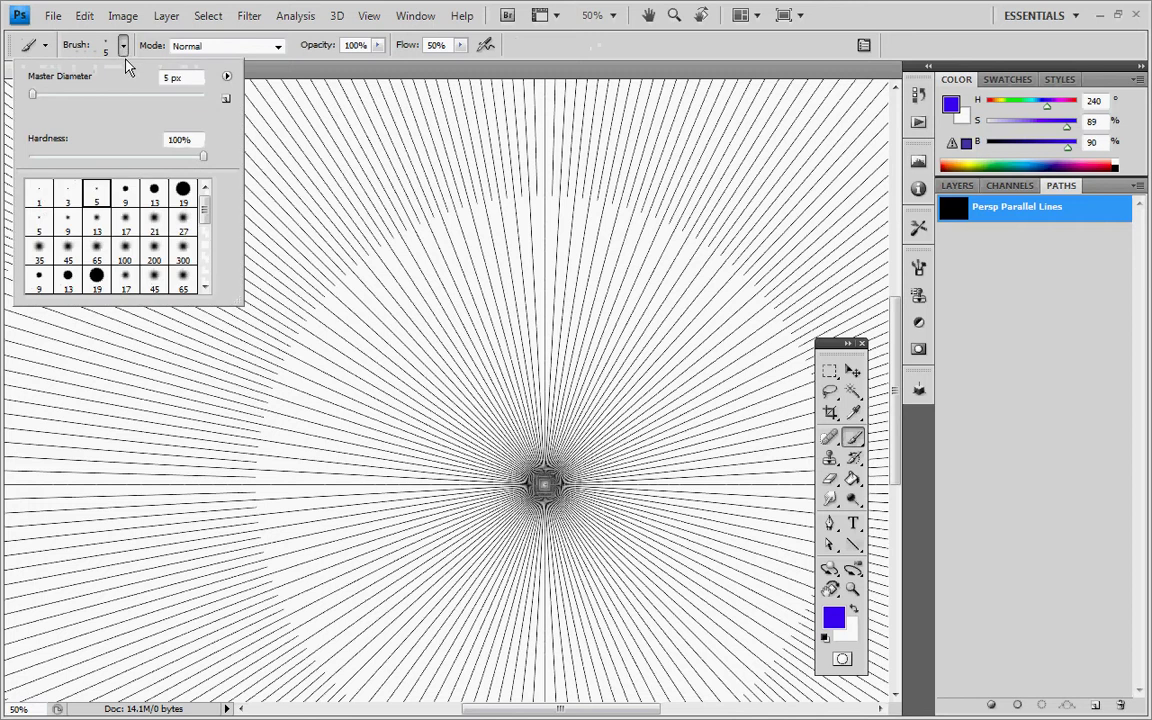
{"action": "left_click", "coordinate": [38, 194]}
{"action": "left_click", "coordinate": [122, 45]}
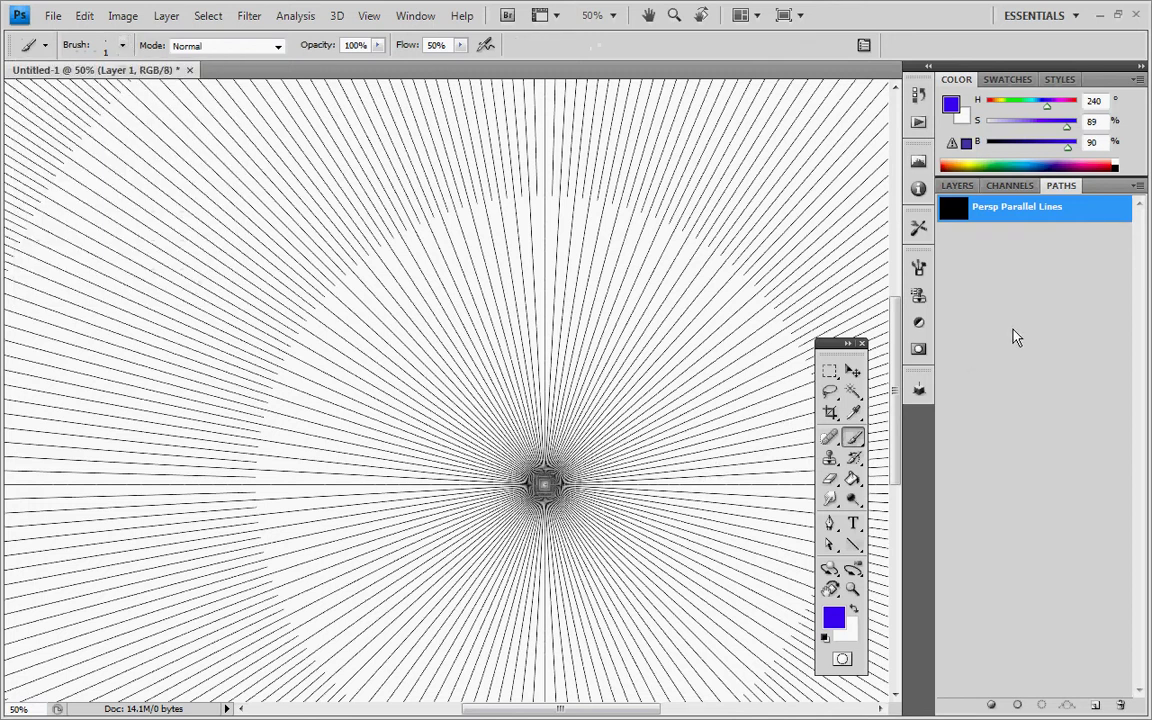
Stroke the Persp Parallel Lines path with the 1 px brush, deselect it, and zoom out.
{"action": "right_click", "coordinate": [1035, 215]}
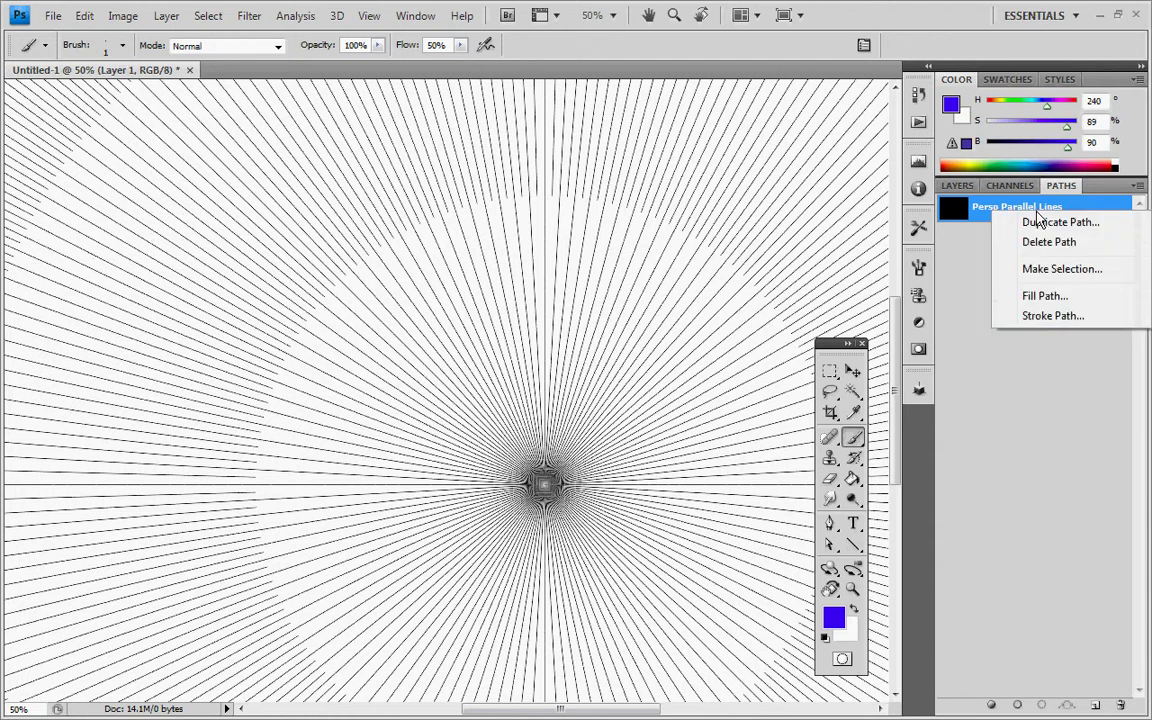
{"action": "left_click", "coordinate": [1062, 318]}
{"action": "left_click", "coordinate": [708, 438]}
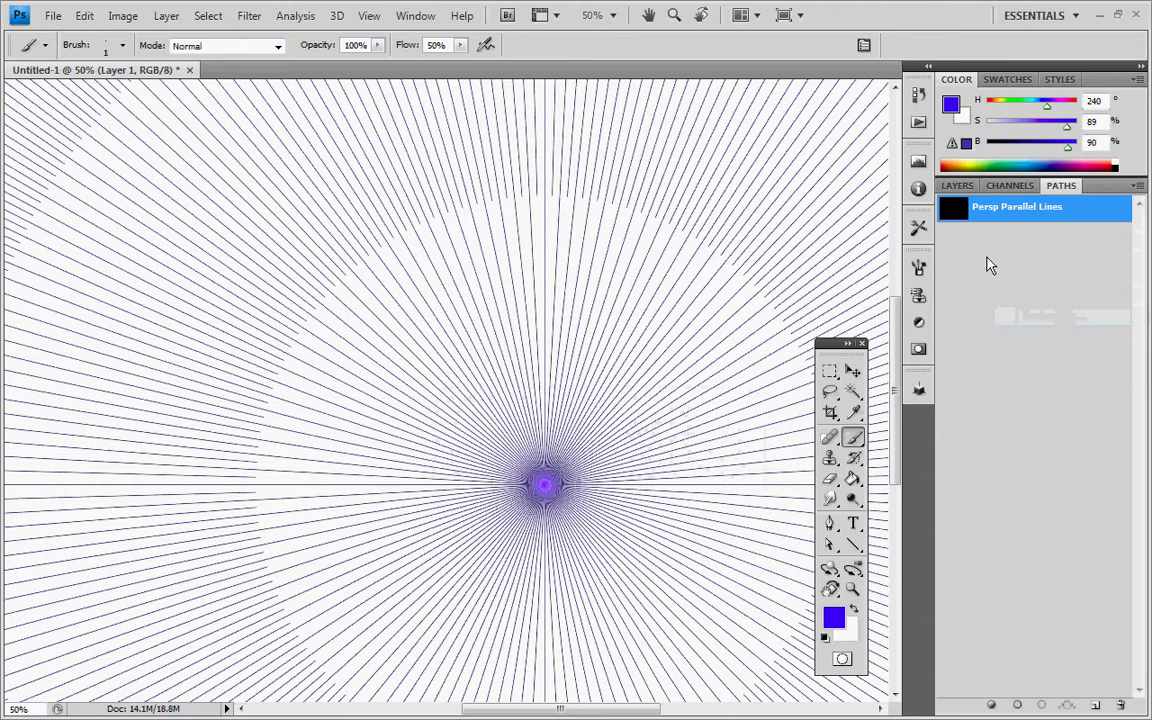
{"action": "left_click", "coordinate": [970, 267]}
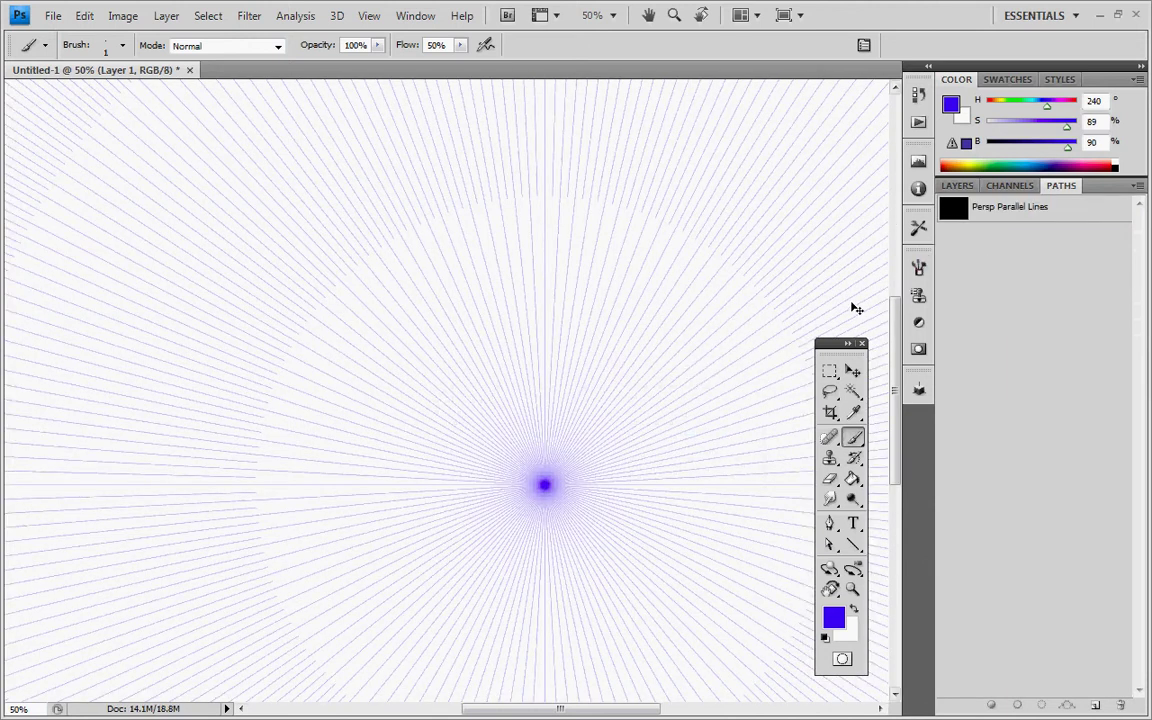
{"action": "key", "text": "ctrl+minus"}
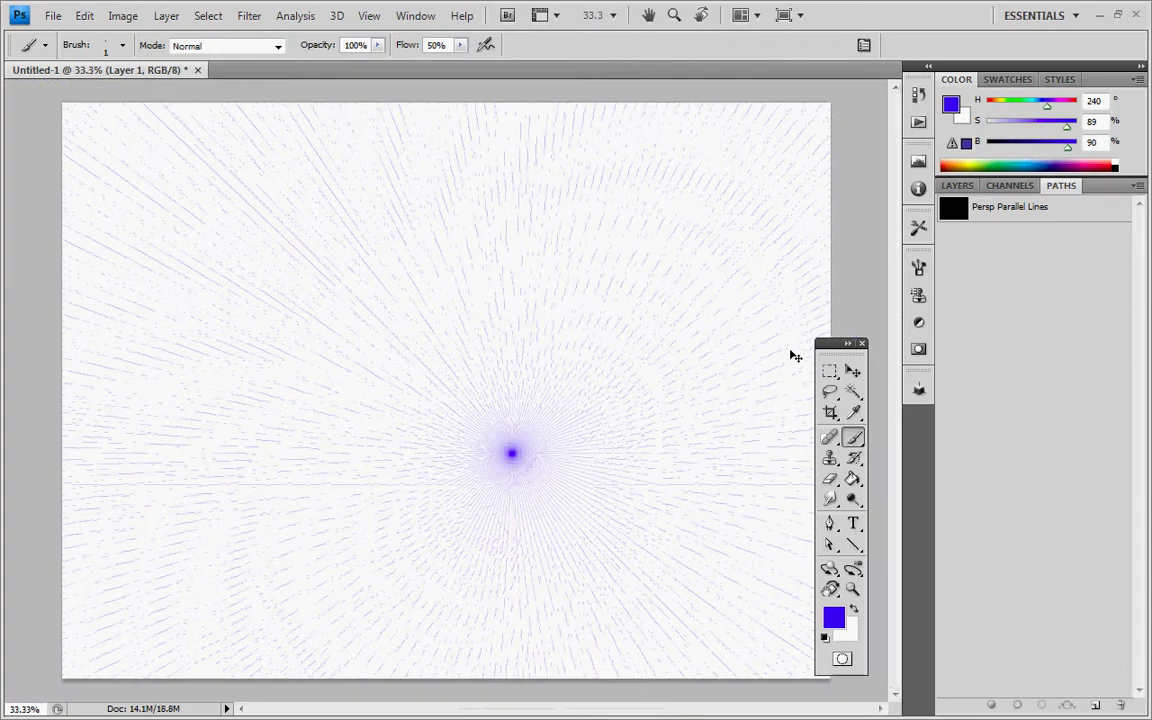
Toggle Layer 1's visibility on and off to check its blue lines.
{"action": "left_click", "coordinate": [962, 187]}
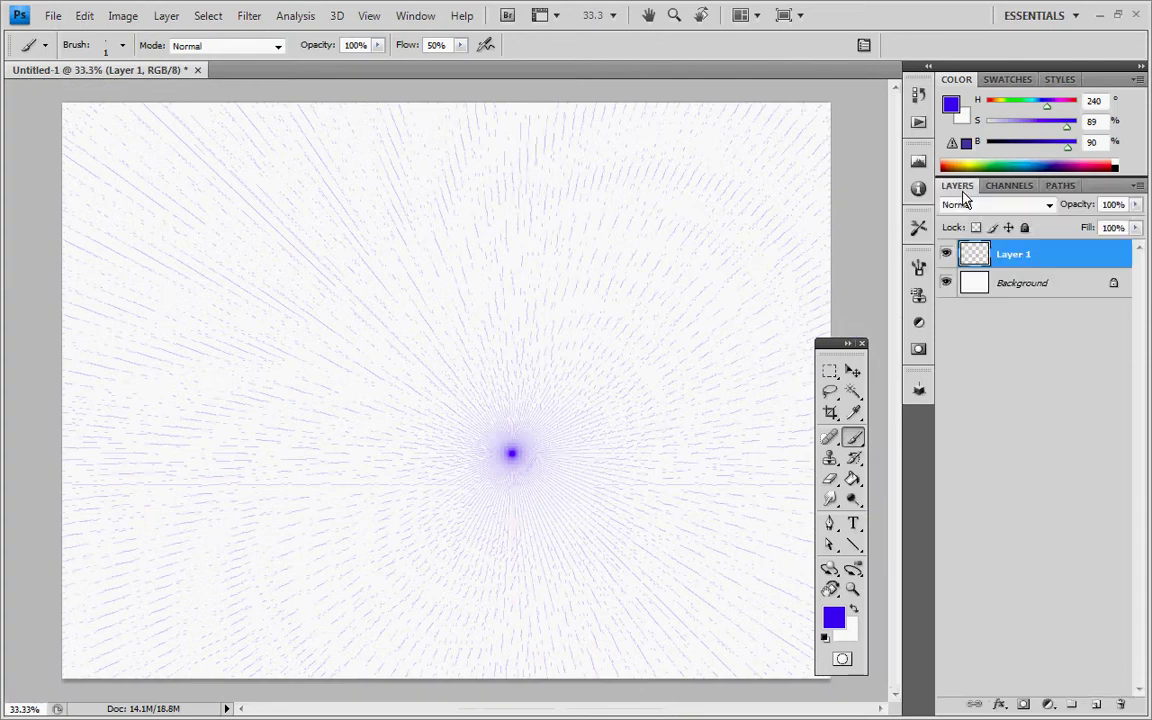
{"action": "left_click", "coordinate": [946, 255]}
{"action": "left_click", "coordinate": [946, 255]}
{"action": "left_click", "coordinate": [946, 255]}
{"action": "left_click", "coordinate": [946, 255]}
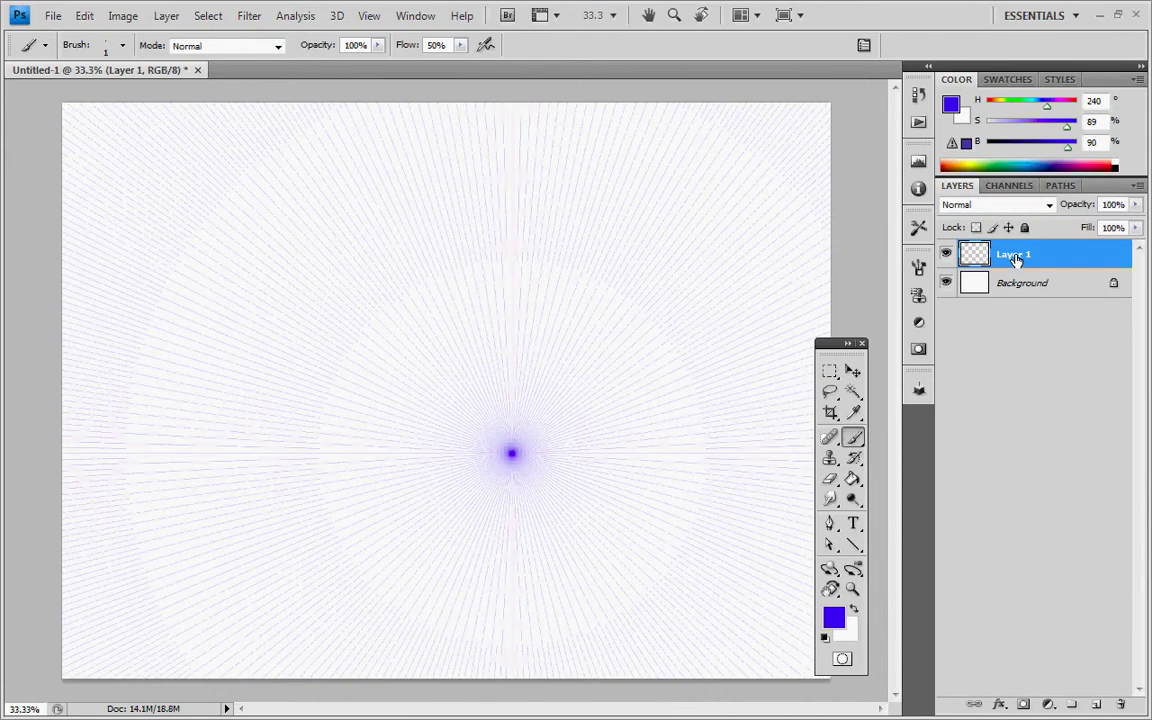
Rename Layer 1 to 'vanishing point' and add a new empty layer above it.
{"action": "double_click", "coordinate": [1015, 256]}
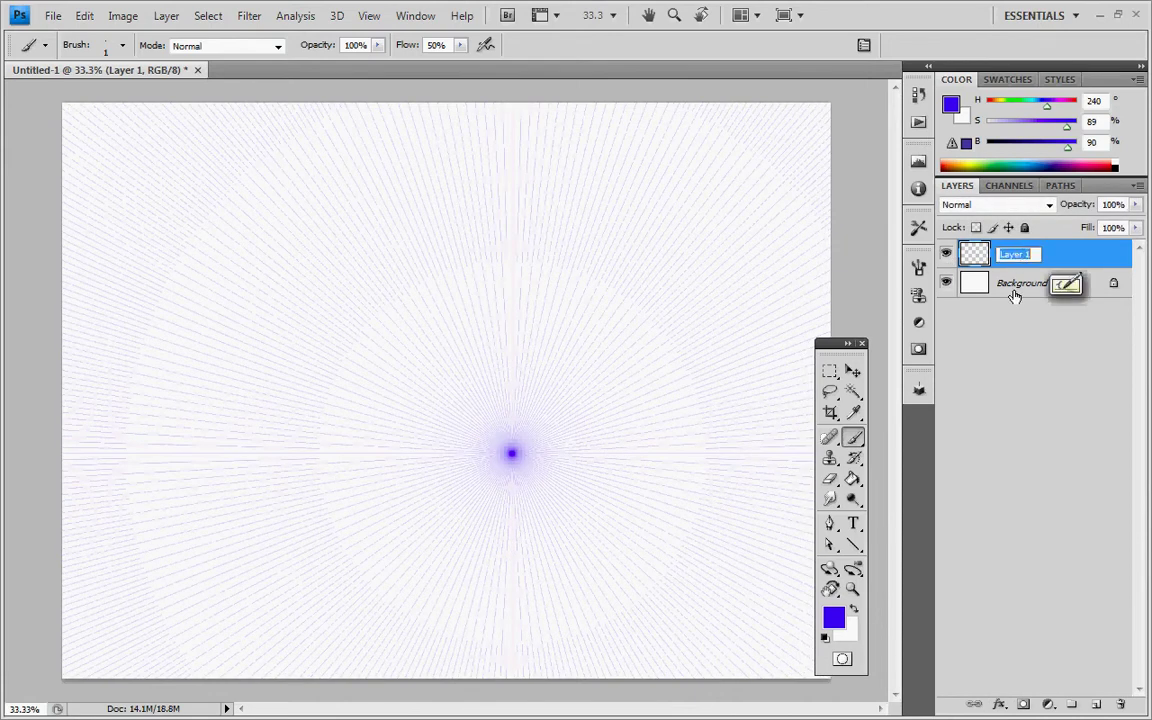
{"action": "type", "text": "vani"}
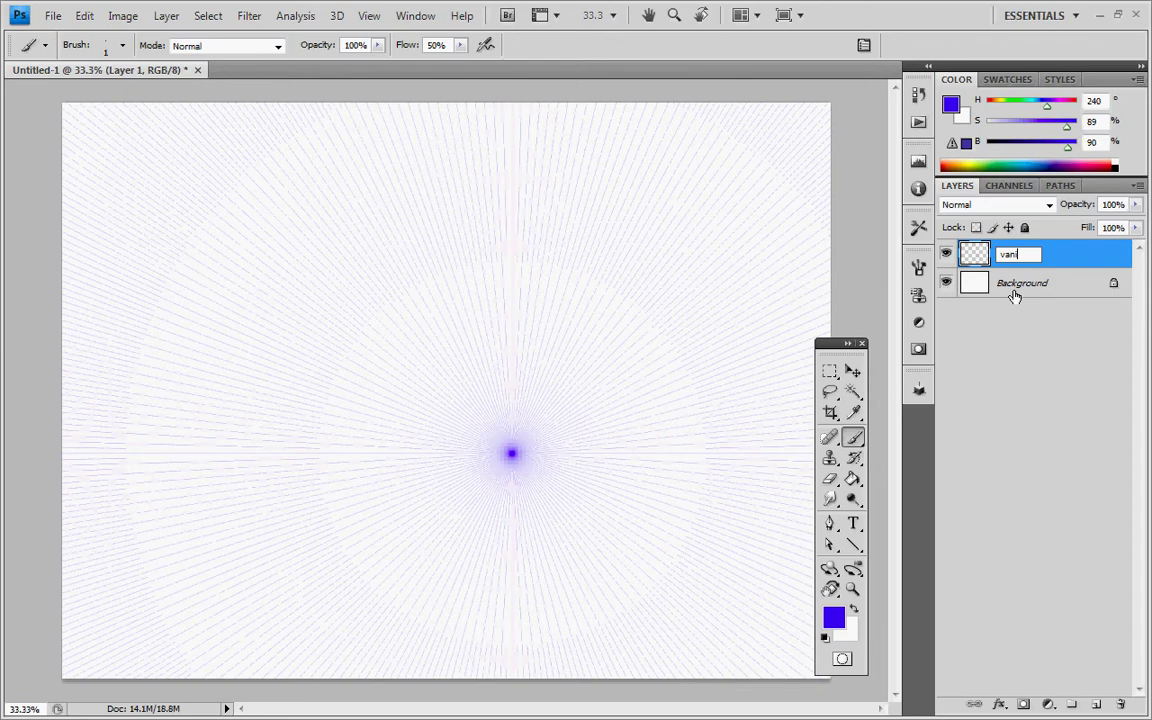
{"action": "type", "text": "shing point"}
{"action": "key", "text": "Return"}
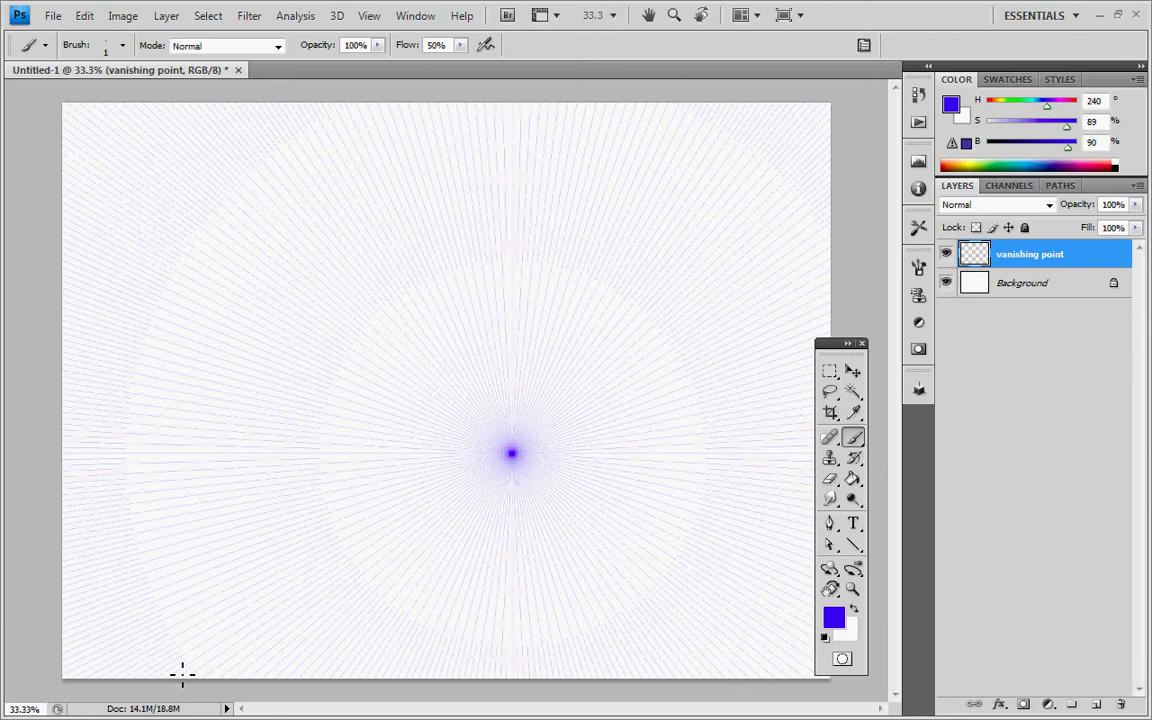
{"action": "left_click", "coordinate": [1096, 705]}
{"action": "left_click", "coordinate": [1060, 186]}
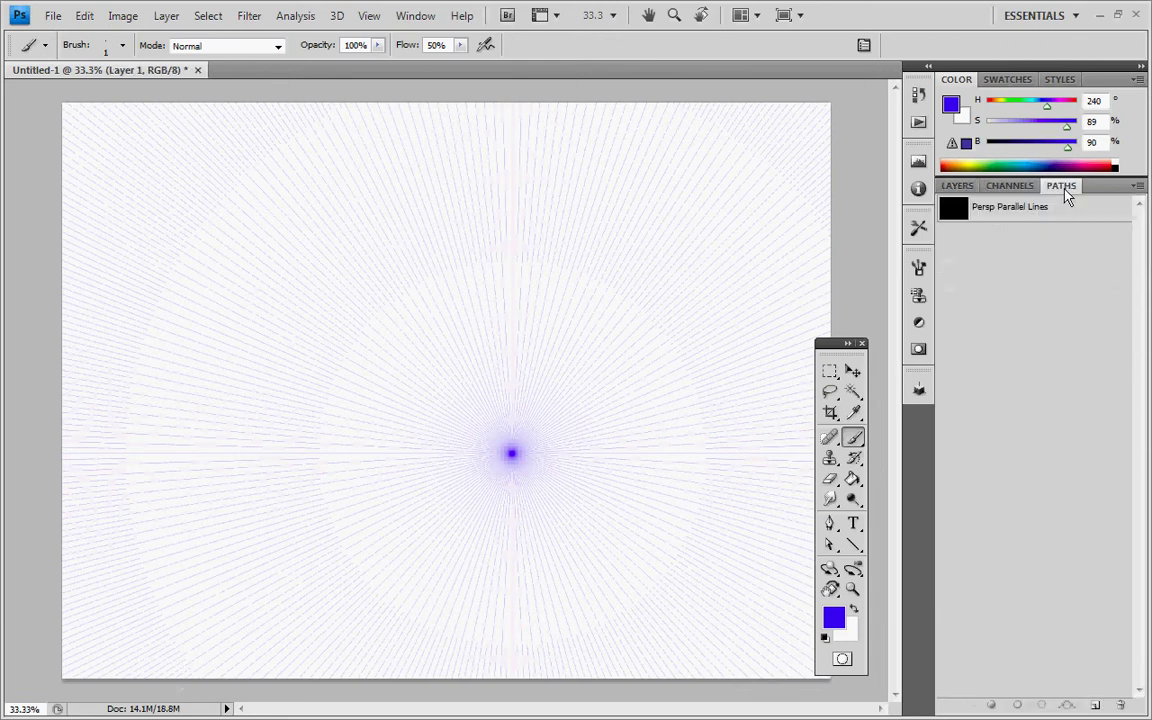
{"action": "left_click", "coordinate": [55, 19]}
{"action": "mouse_move", "coordinate": [186, 424]}
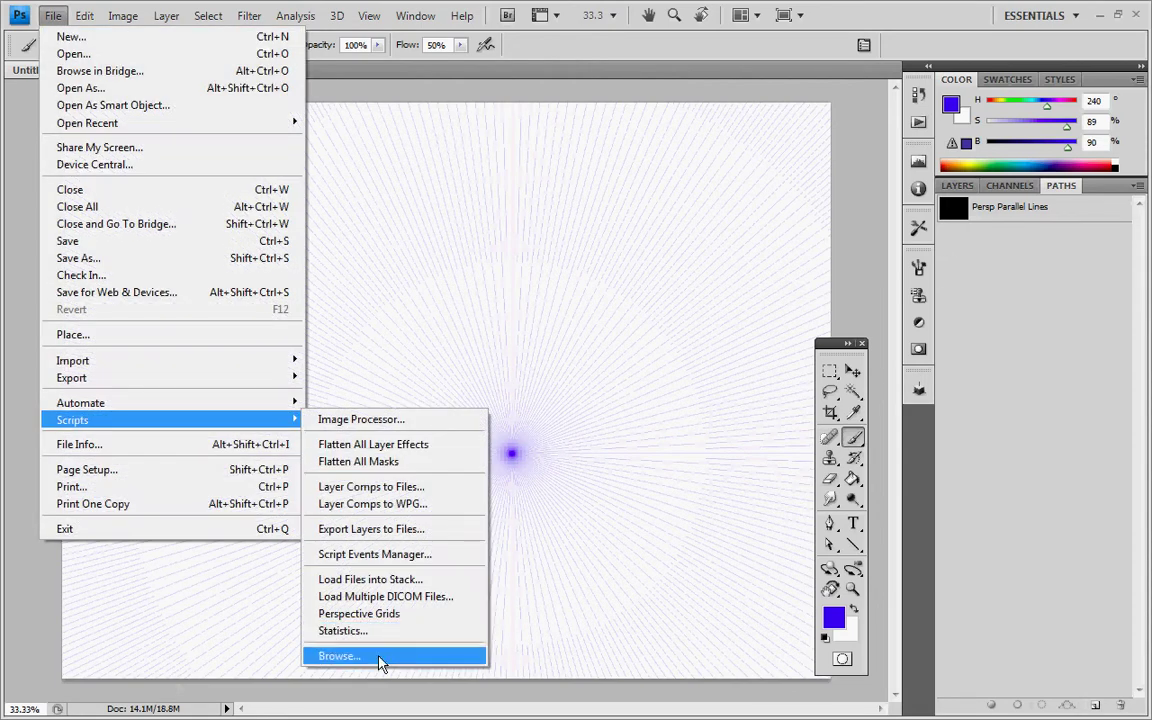
{"action": "left_click", "coordinate": [386, 616]}
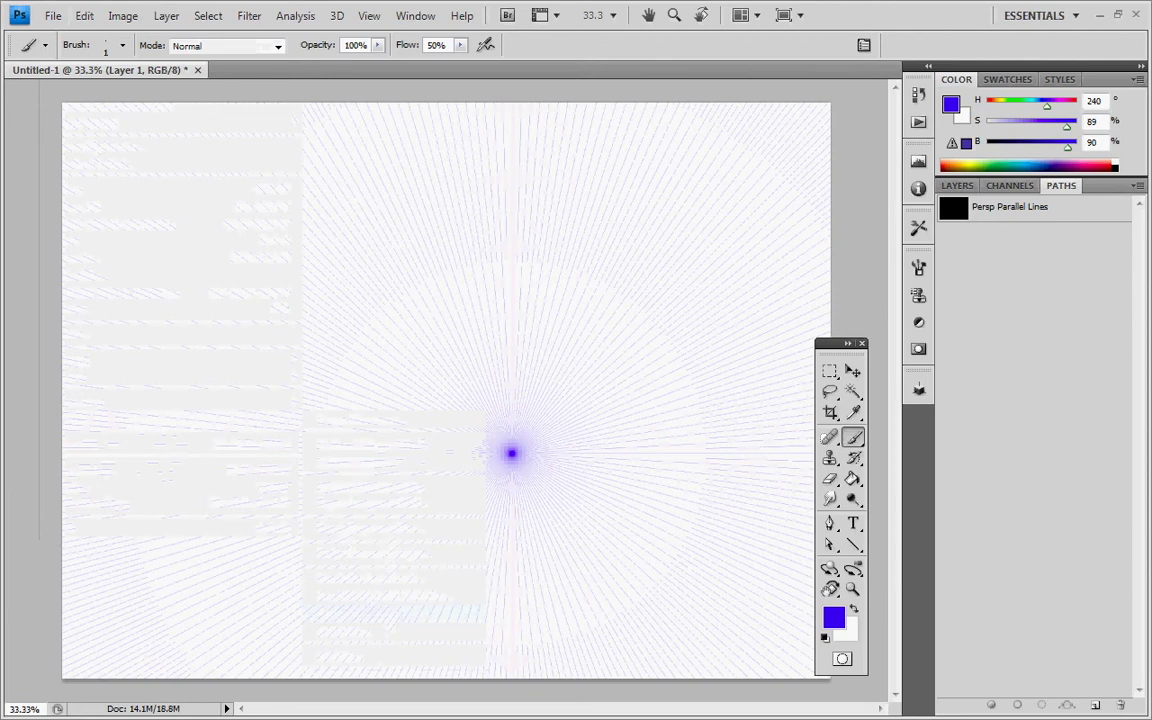
{"action": "left_click_drag", "start_coordinate": [257, 399], "coordinate": [347, 381]}
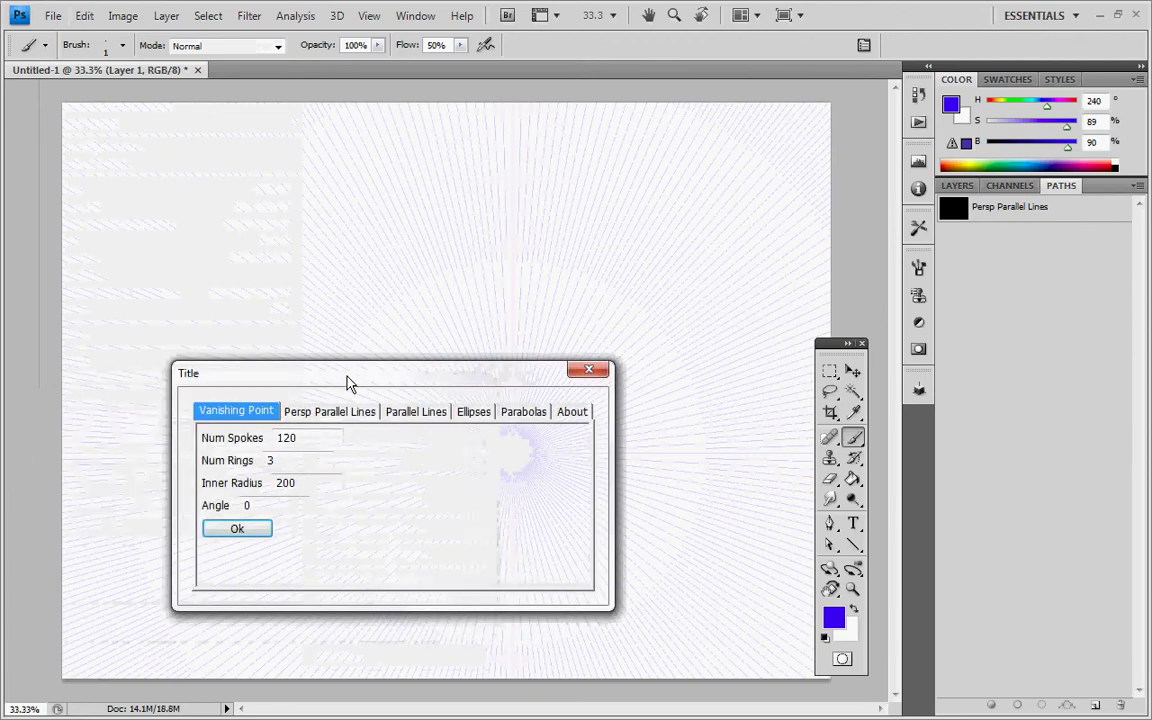
{"action": "left_click", "coordinate": [420, 413]}
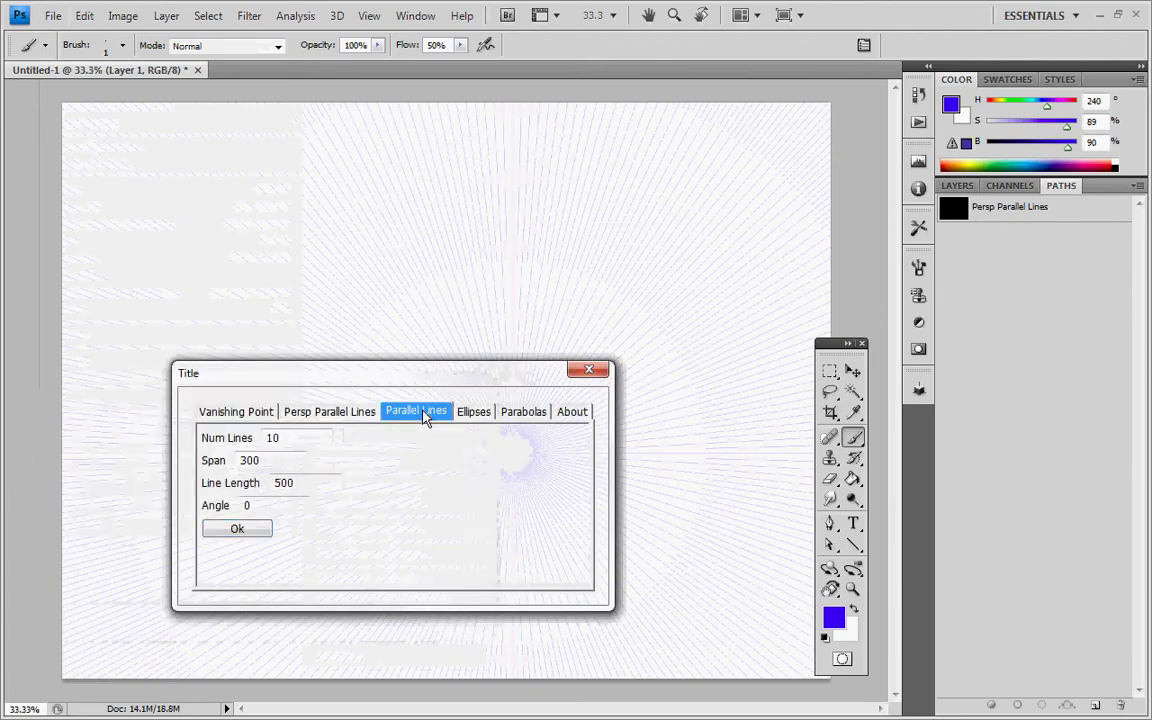
{"action": "left_click", "coordinate": [293, 438]}
{"action": "type", "text": "0"}
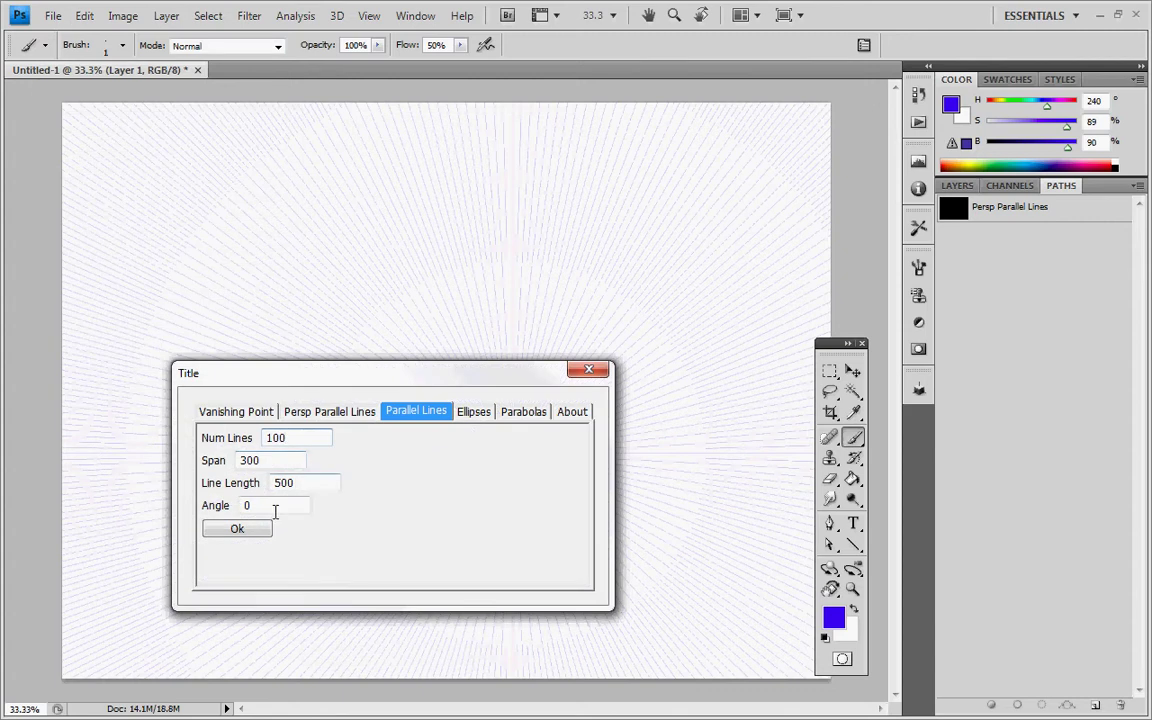
{"action": "left_click", "coordinate": [257, 532]}
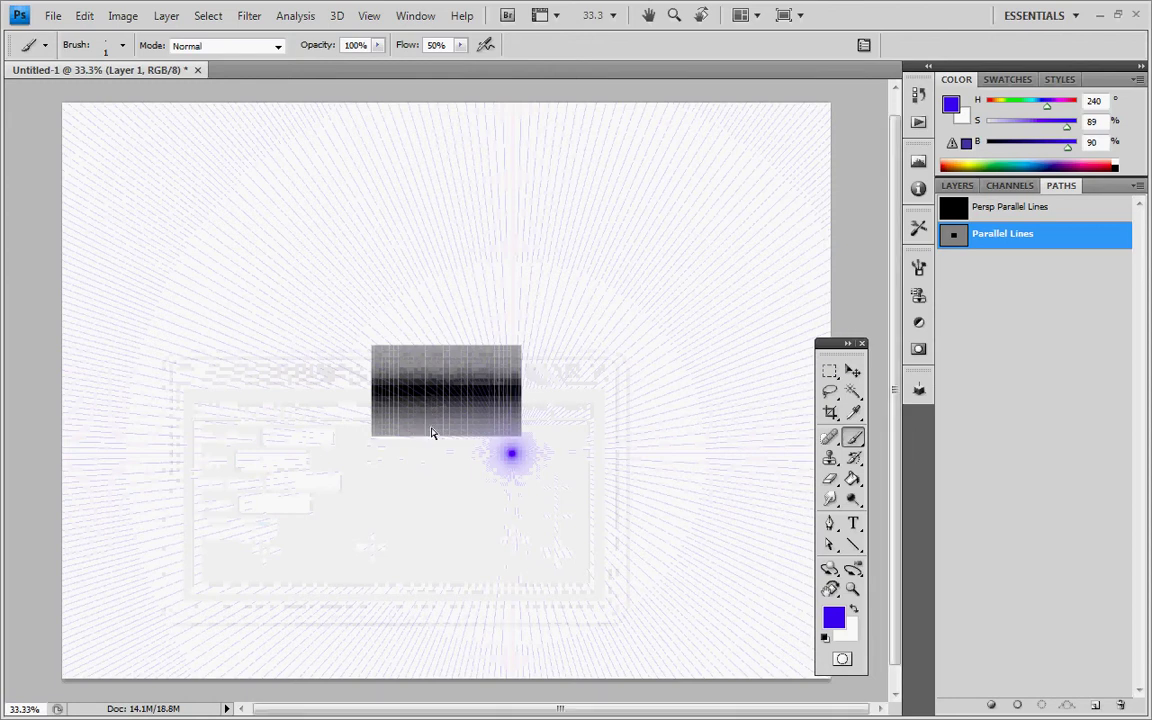
{"action": "key", "text": "ctrl+plus"}
{"action": "key", "text": "ctrl+plus"}
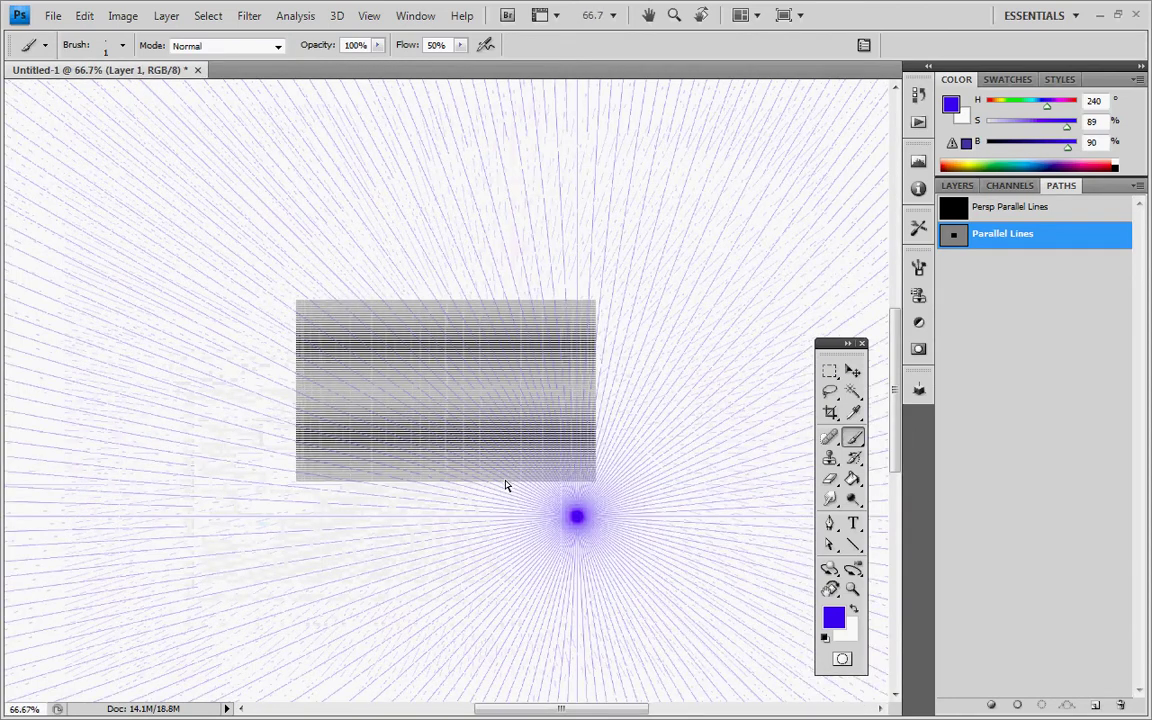
{"action": "key", "text": "ctrl+plus"}
{"action": "key", "text": "ctrl+plus"}
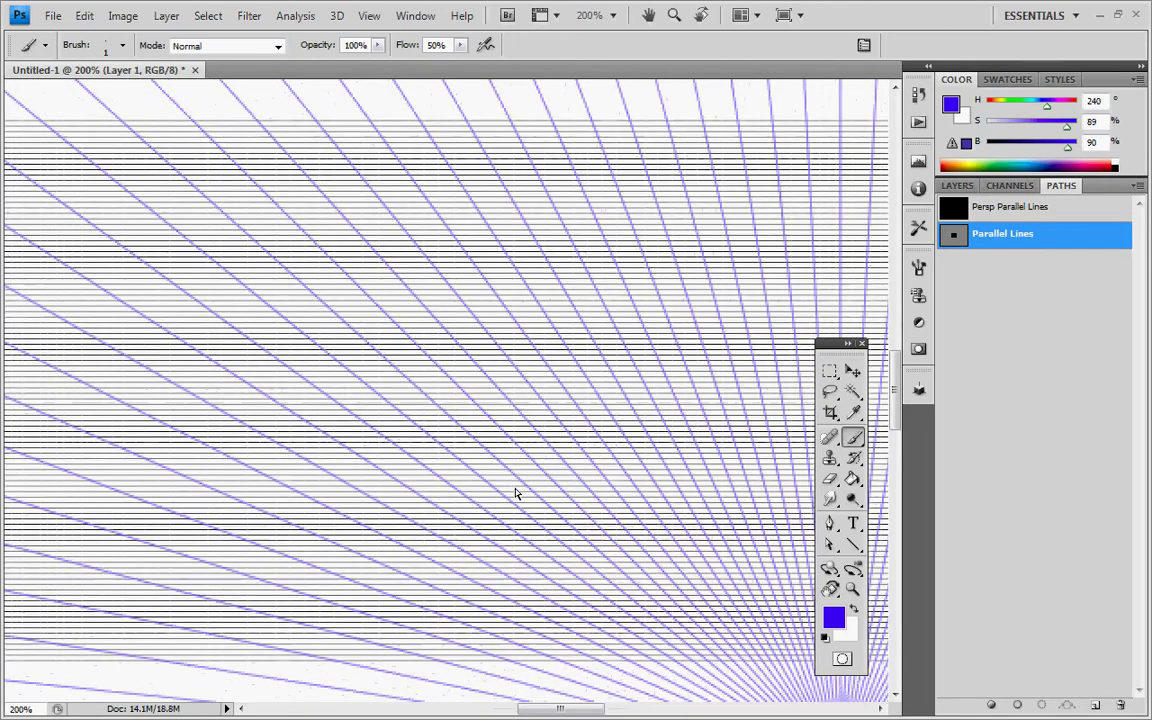
{"action": "key", "text": "ctrl+minus"}
{"action": "key", "text": "ctrl+minus"}
{"action": "key", "text": "ctrl+minus"}
{"action": "key", "text": "ctrl+minus"}
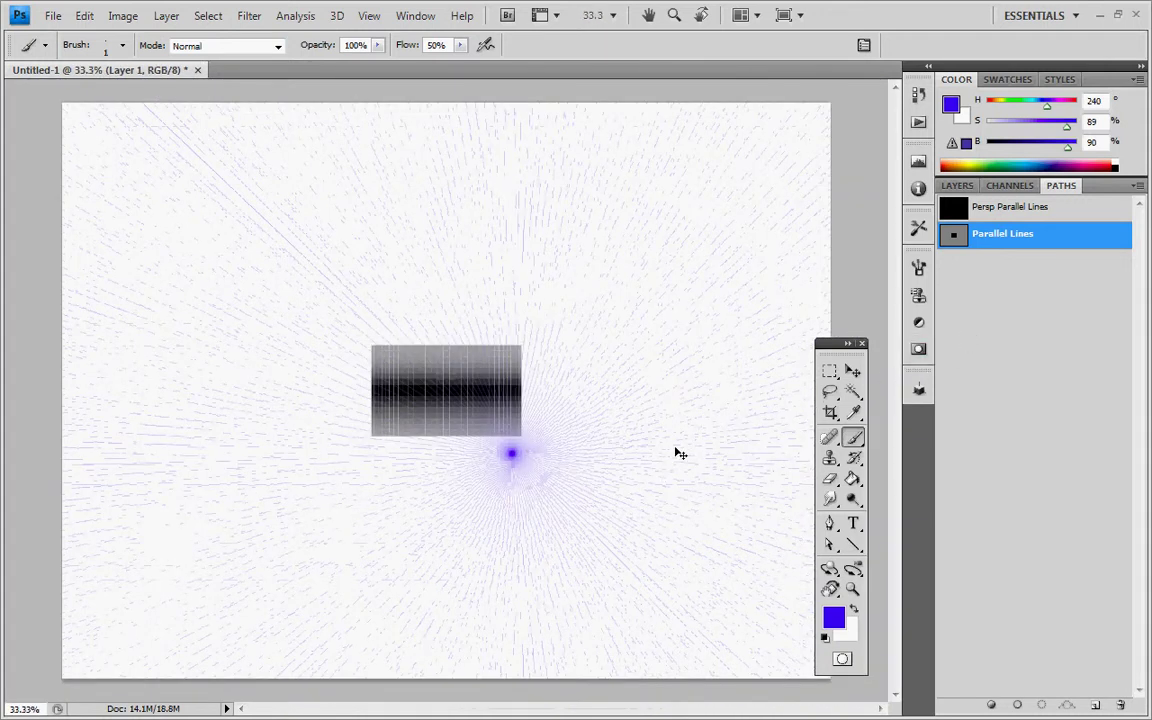
Dismiss the transform error and draw a Rectangle Tool path around the parallel-lines block.
{"action": "key", "text": "ctrl+t"}
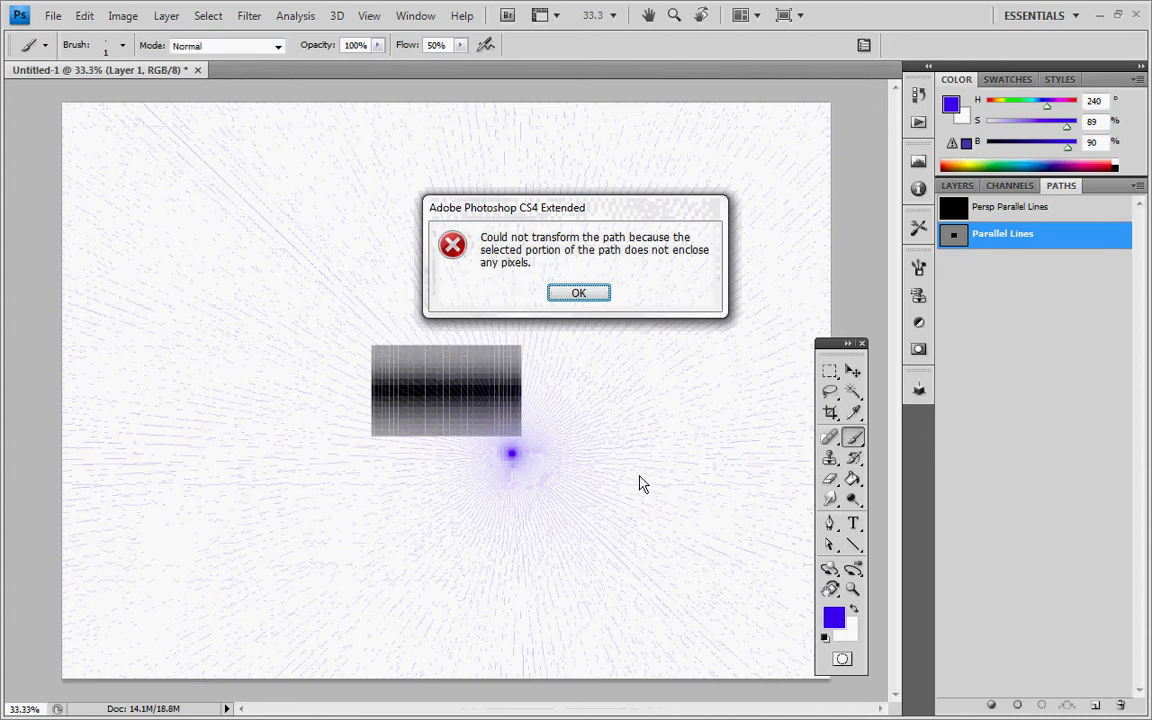
{"action": "left_click", "coordinate": [600, 295]}
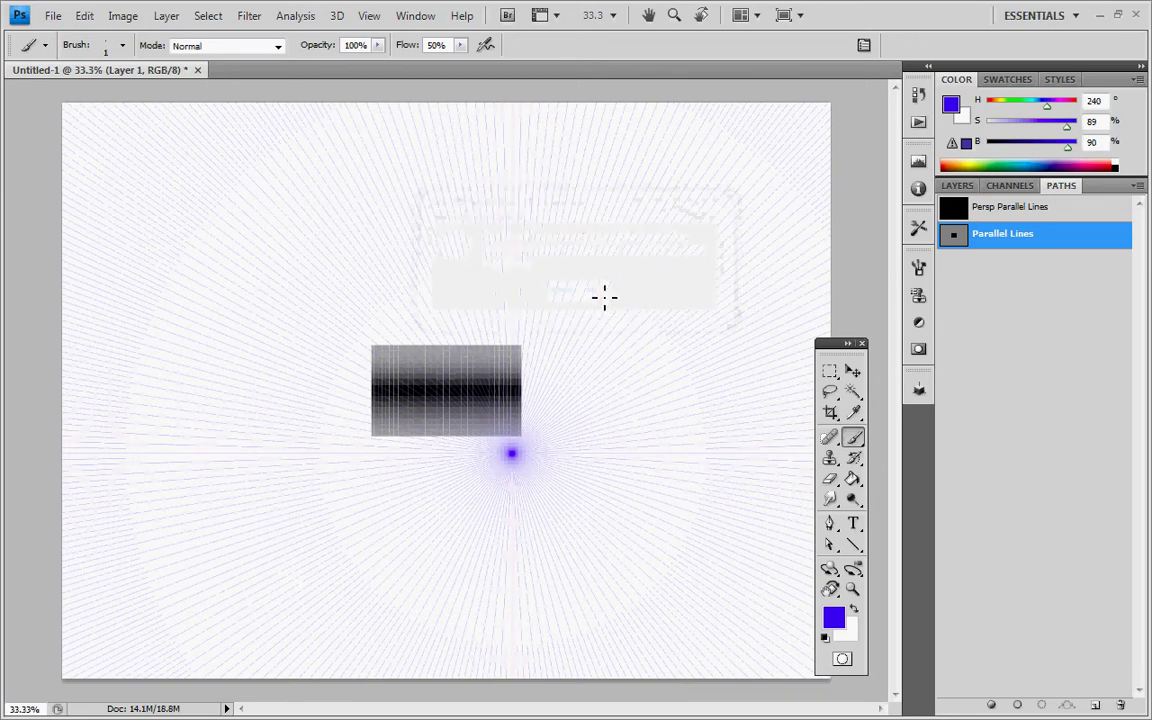
{"action": "left_click", "coordinate": [853, 544]}
{"action": "left_click", "coordinate": [928, 545]}
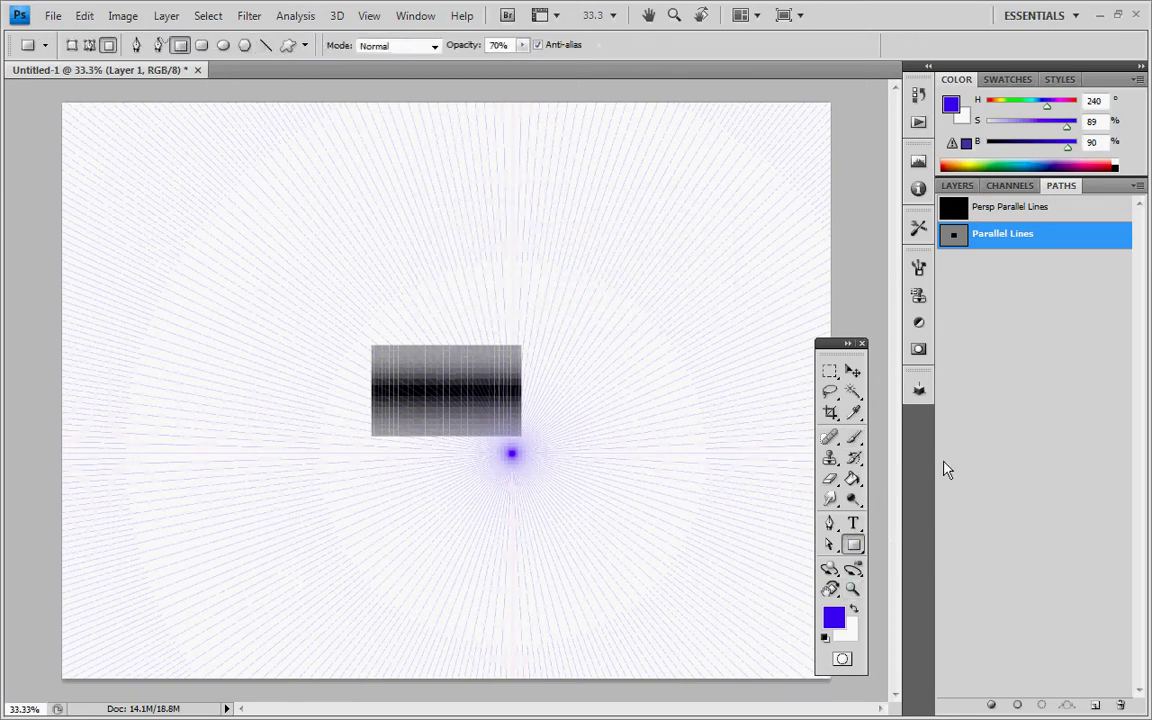
{"action": "left_click", "coordinate": [89, 45]}
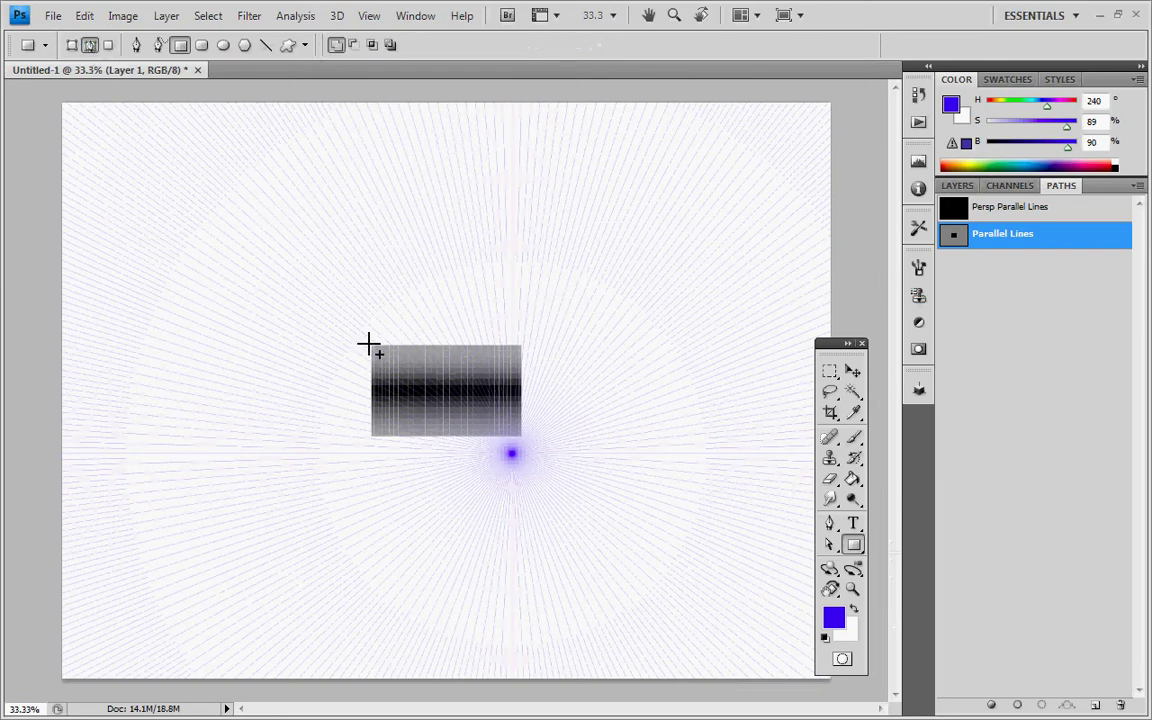
{"action": "left_click_drag", "start_coordinate": [364, 338], "coordinate": [531, 444]}
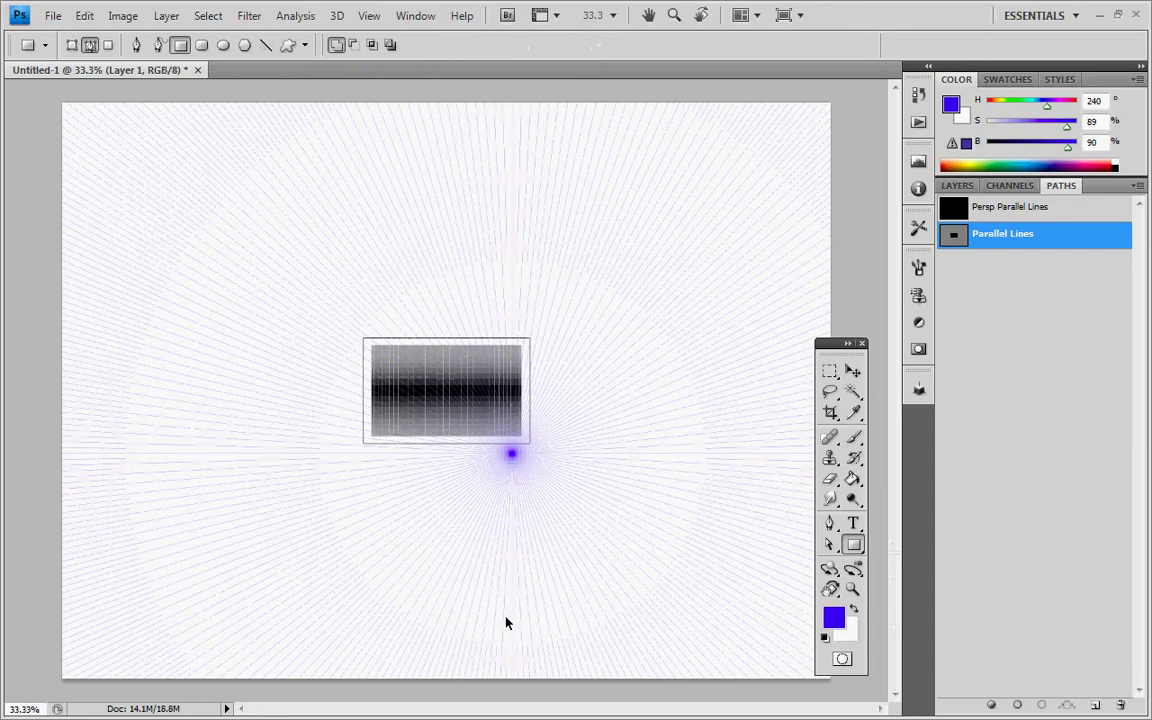
Enlarge the Parallel Lines path to 993.3% with handle drags, then zoom to inspect it.
{"action": "key", "text": "ctrl+t"}
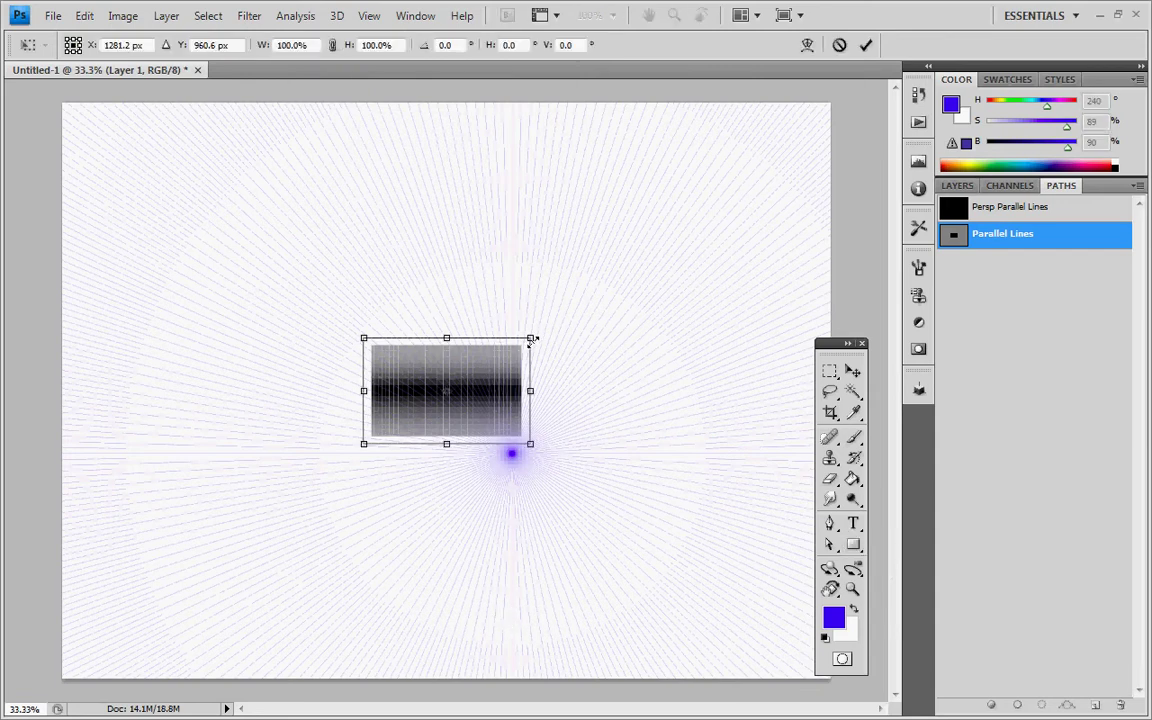
{"action": "key", "text": "ctrl+minus"}
{"action": "key", "text": "ctrl+minus"}
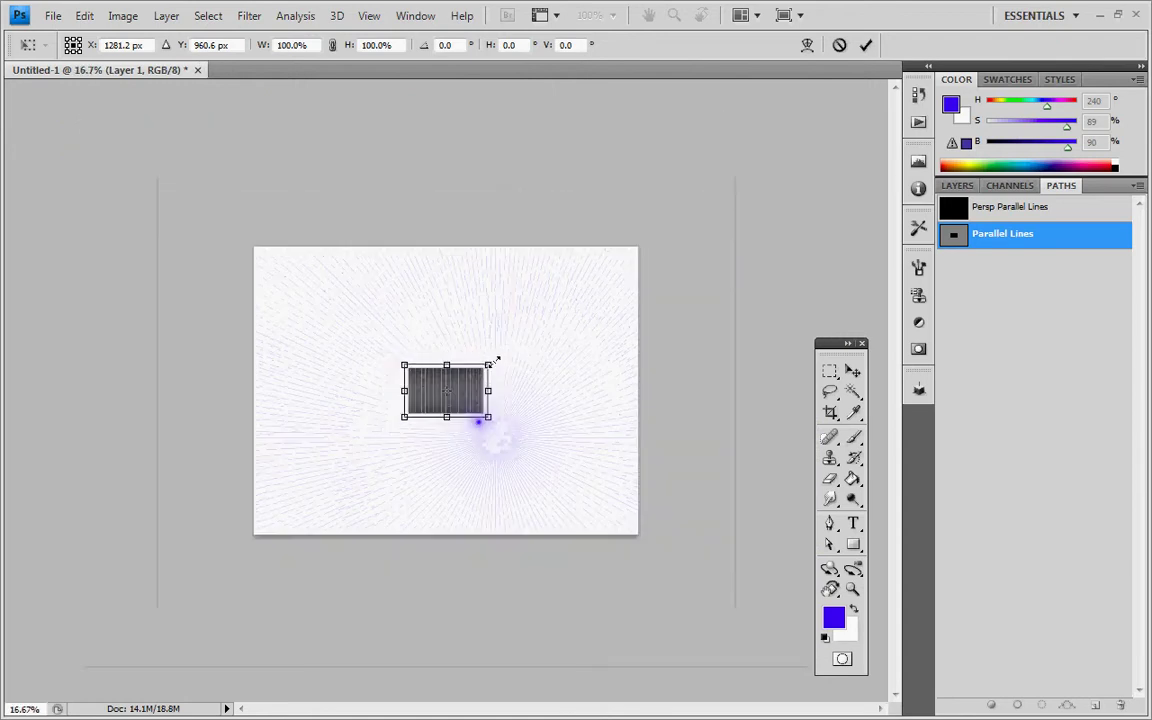
{"action": "left_click_drag", "start_coordinate": [496, 358], "coordinate": [755, 192]}
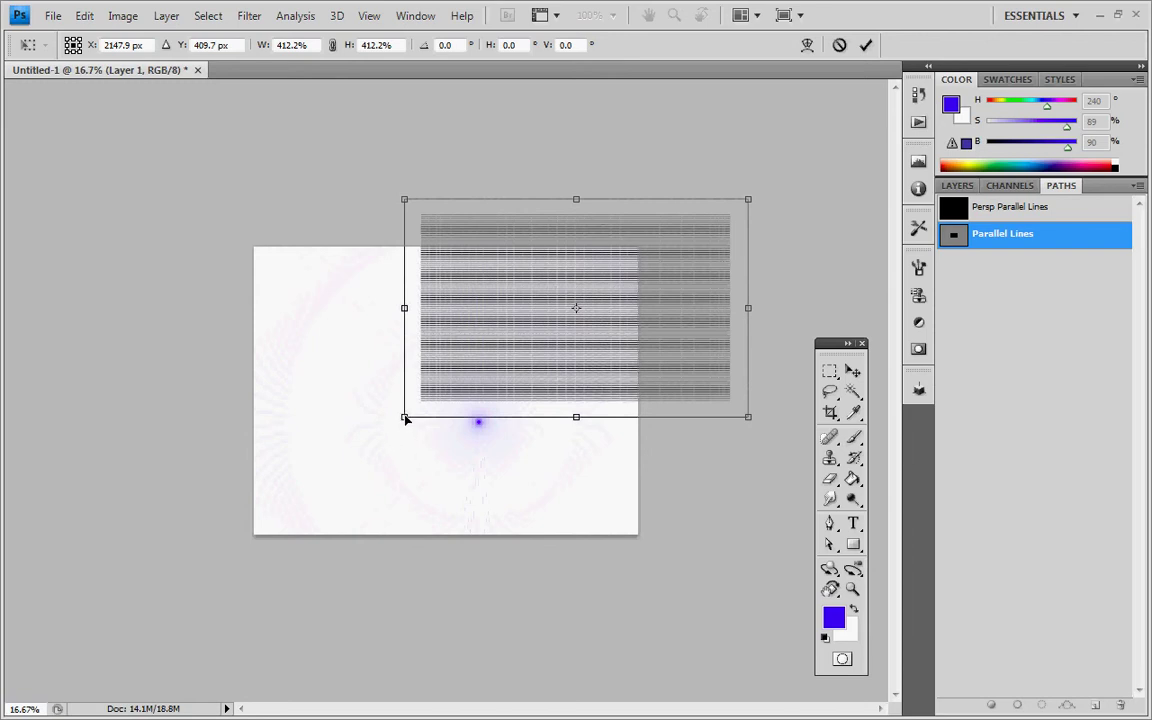
{"action": "left_click_drag", "start_coordinate": [404, 417], "coordinate": [66, 684]}
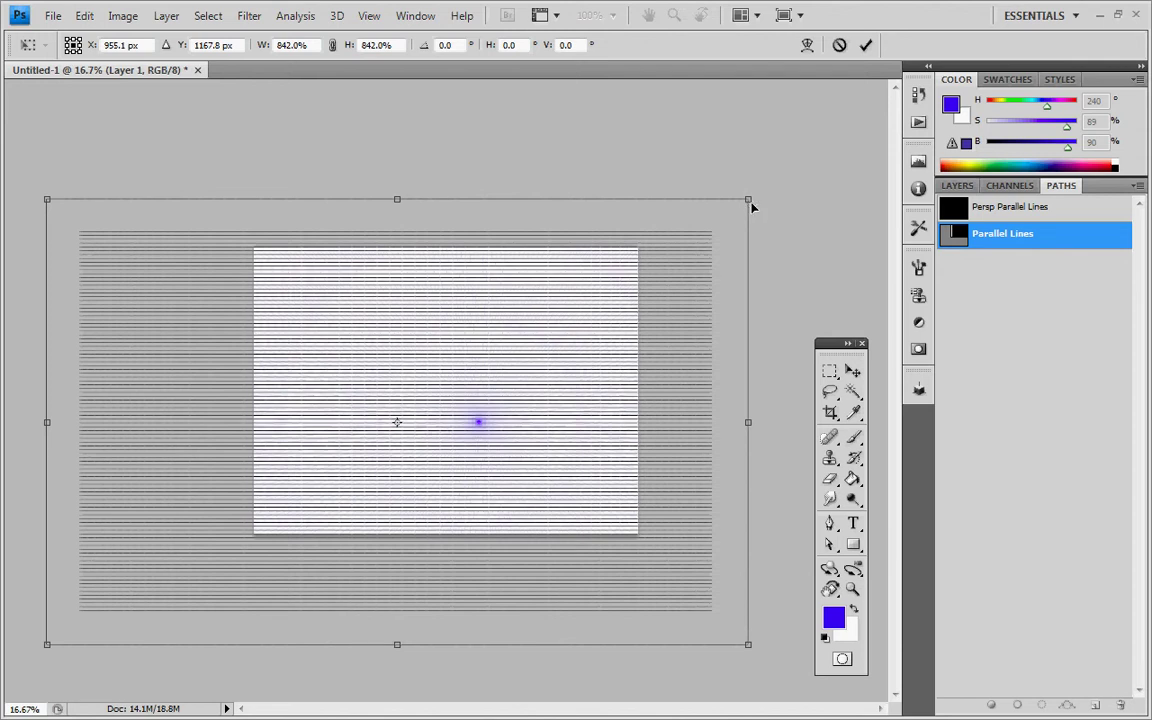
{"action": "left_click_drag", "start_coordinate": [753, 194], "coordinate": [863, 99]}
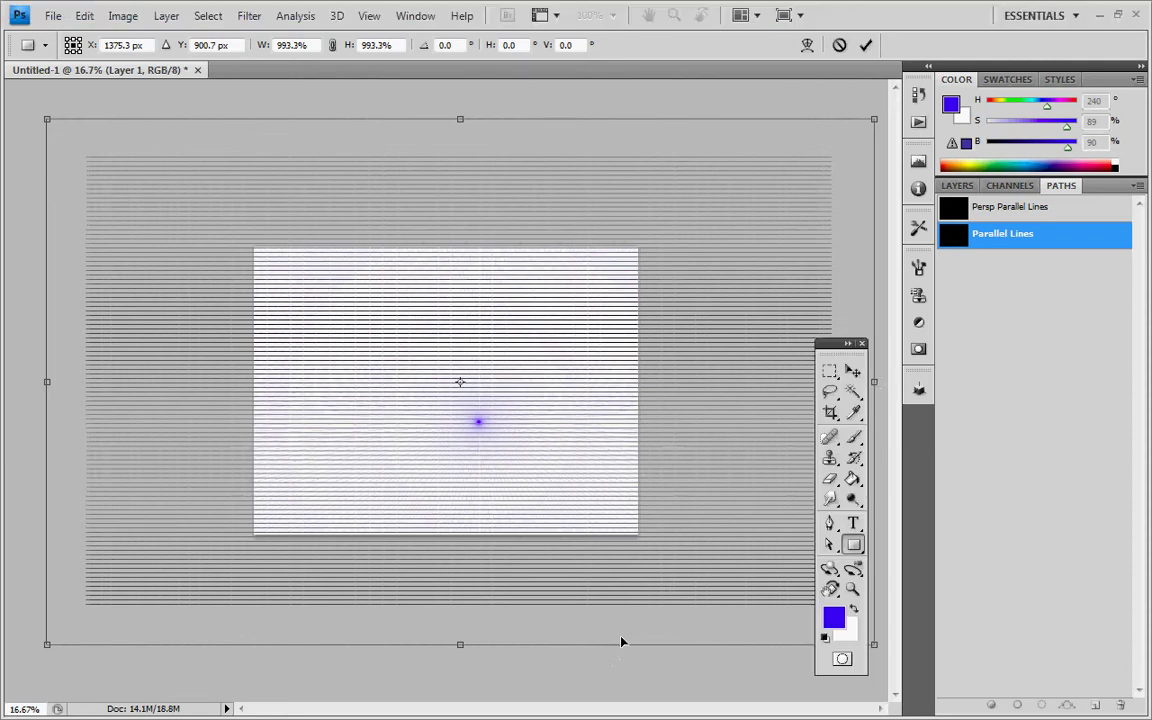
{"action": "key", "text": "u"}
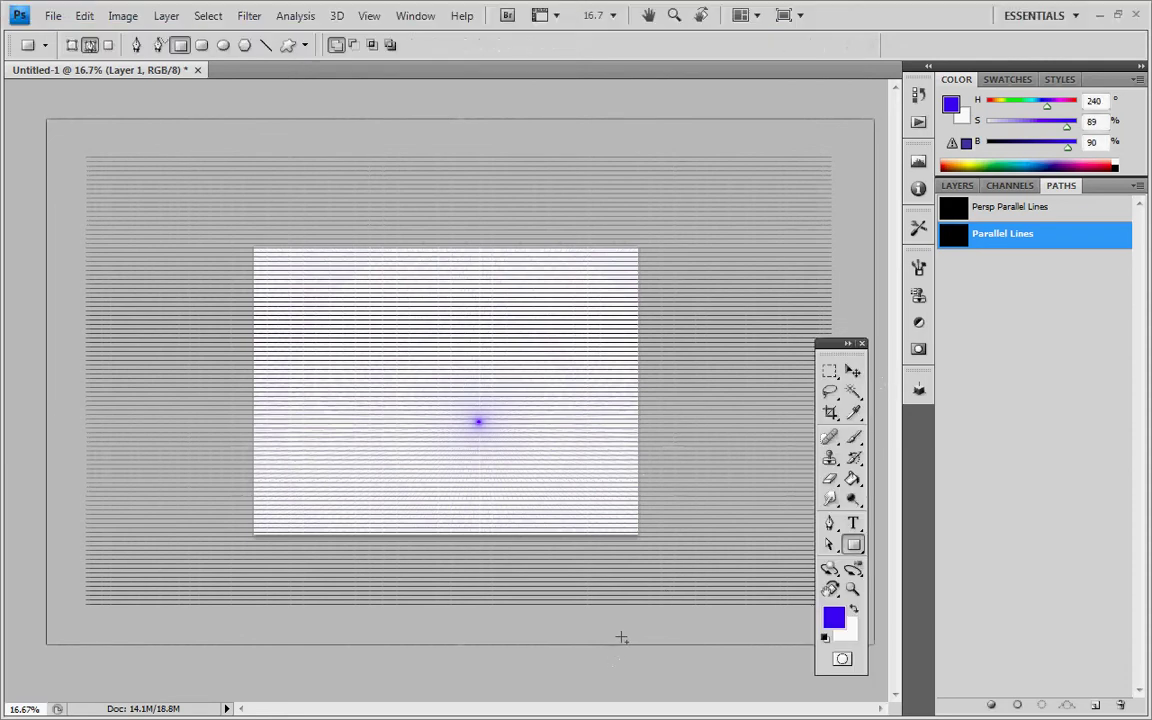
{"action": "key", "text": "ctrl+plus"}
{"action": "key", "text": "ctrl+plus"}
{"action": "key", "text": "ctrl+plus"}
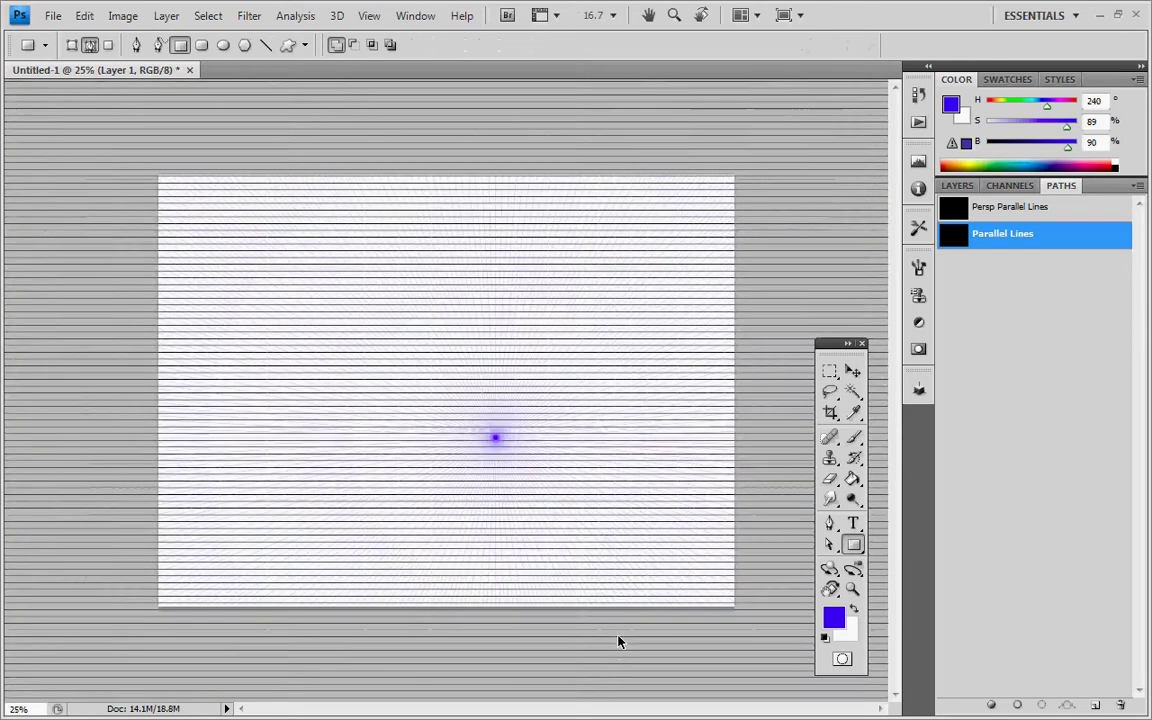
{"action": "key", "text": "ctrl+plus"}
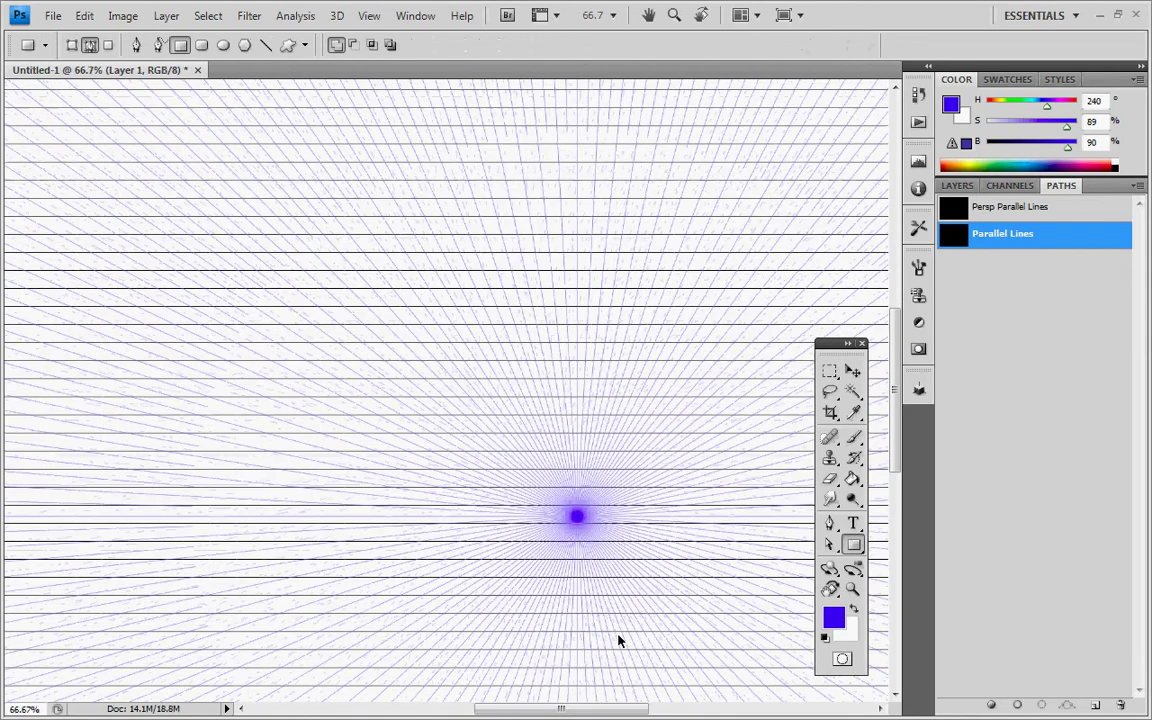
{"action": "key", "text": "ctrl+minus"}
{"action": "key", "text": "ctrl+minus"}
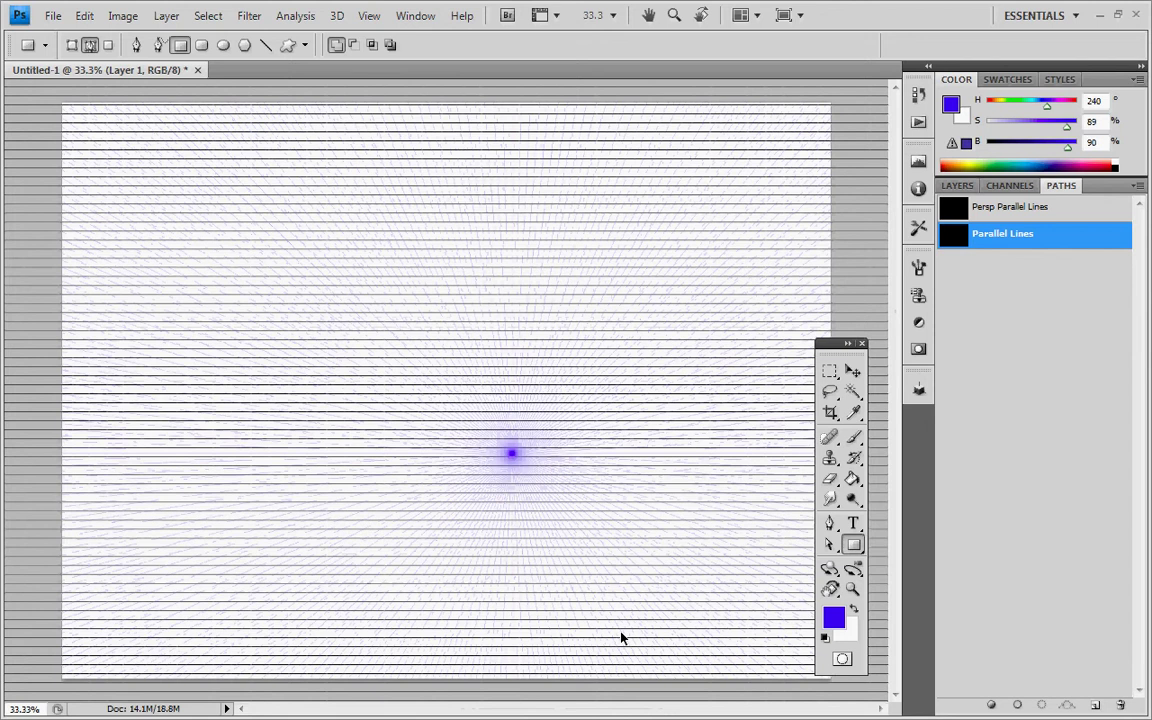
Change the foreground colour from blue to red (#e51919).
{"action": "left_click", "coordinate": [834, 619]}
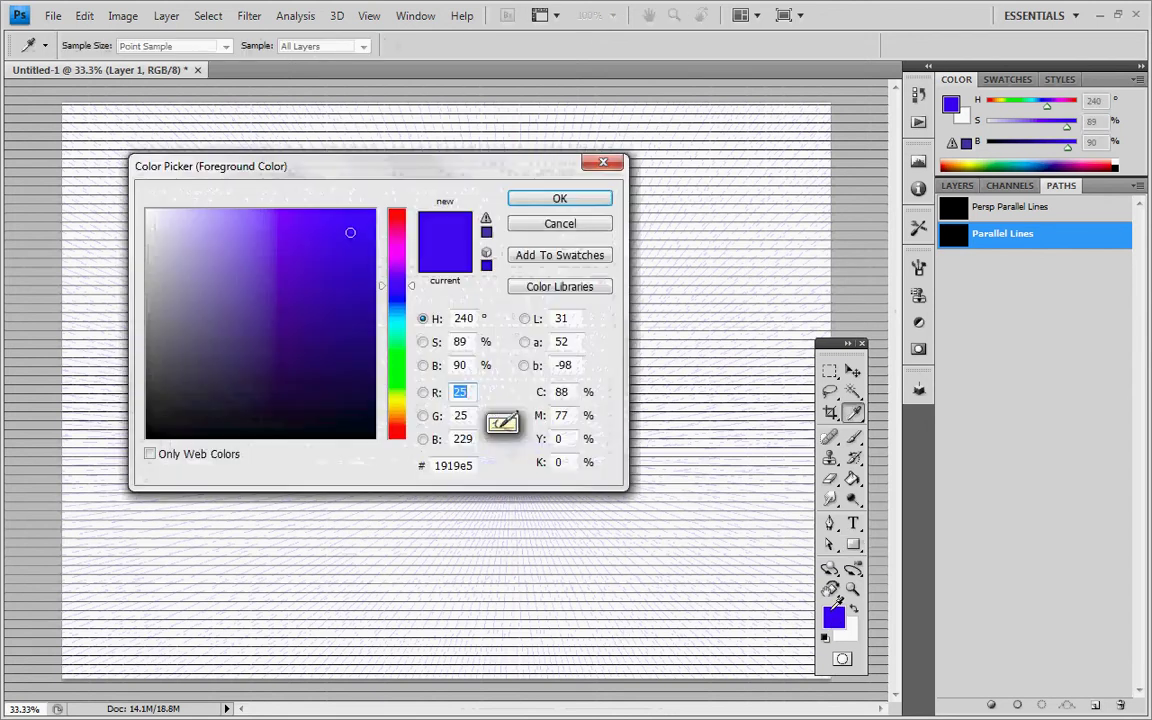
{"action": "left_click_drag", "start_coordinate": [397, 230], "coordinate": [403, 205]}
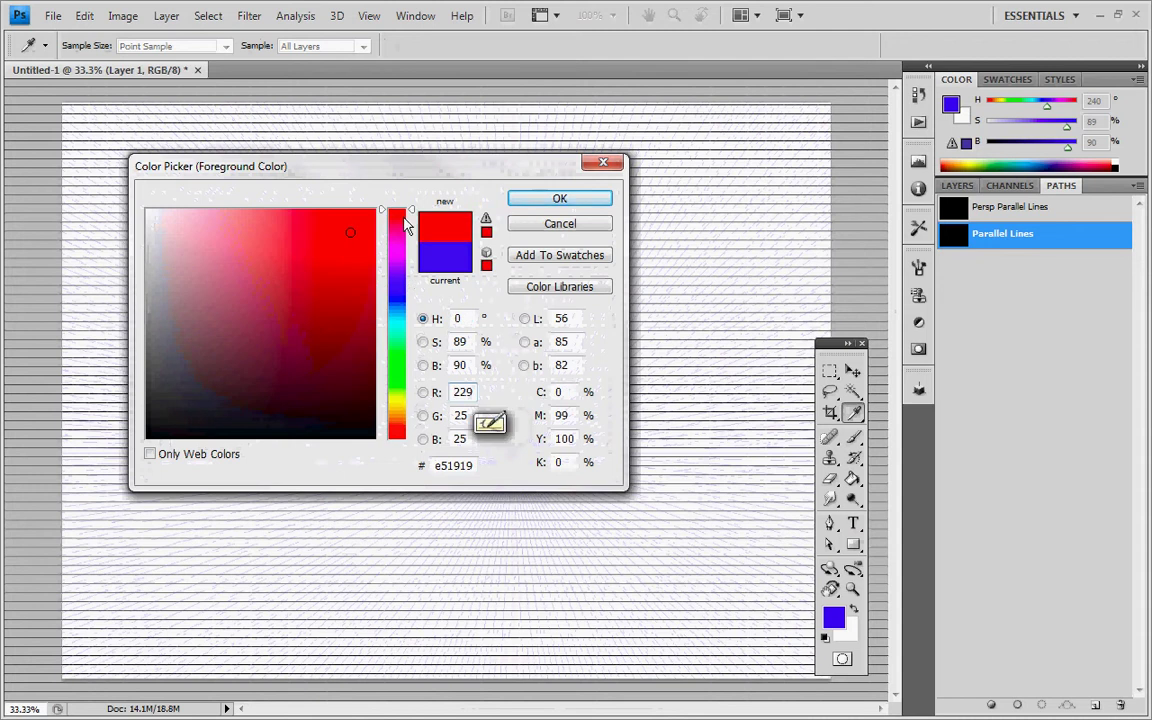
{"action": "left_click", "coordinate": [560, 197]}
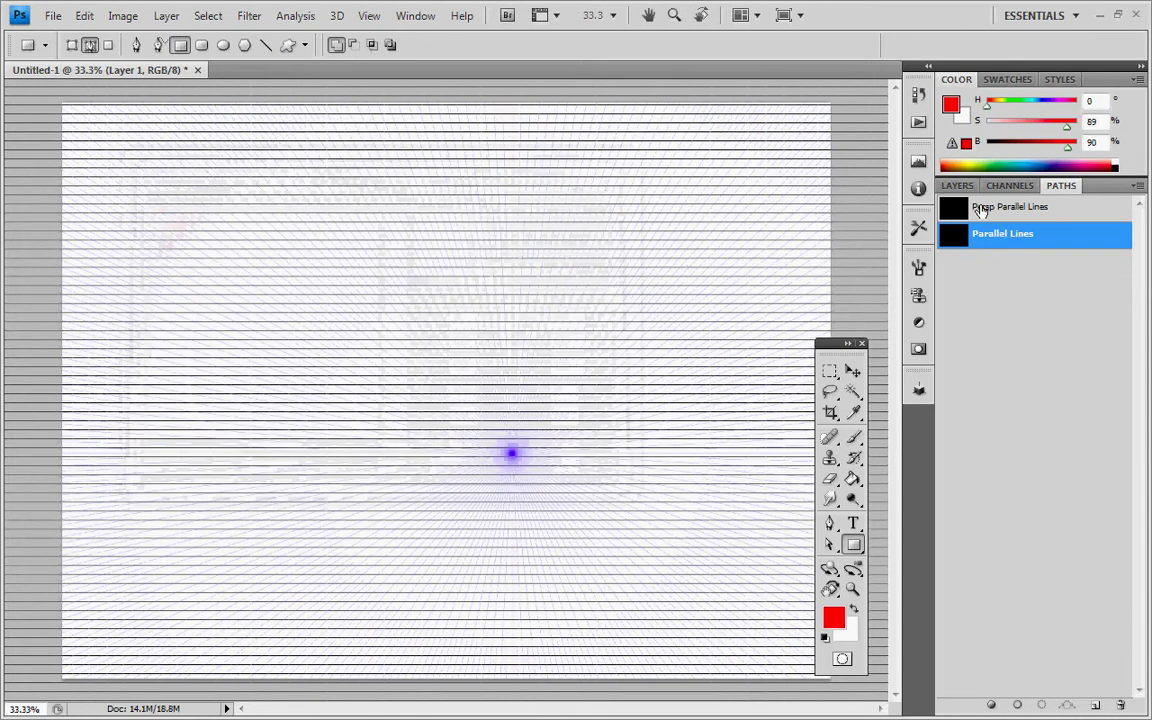
Stroke the Parallel Lines path with the red brush on Layer 1 and hide its outline.
{"action": "left_click", "coordinate": [957, 185]}
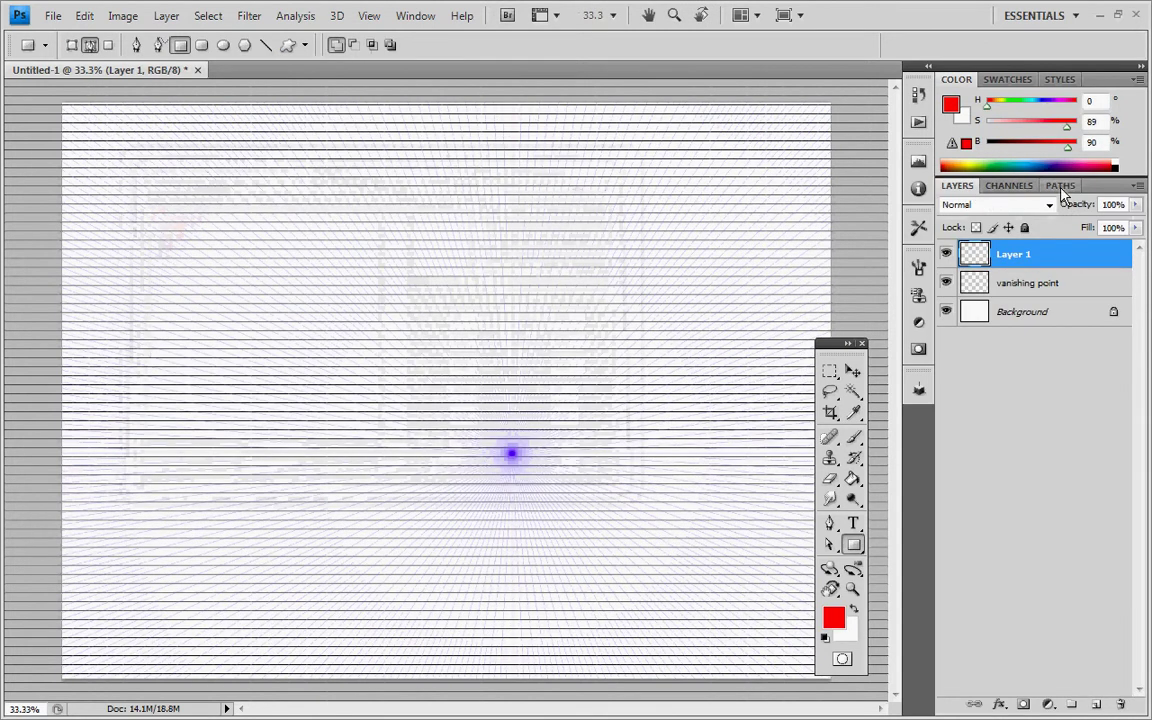
{"action": "left_click", "coordinate": [1063, 186]}
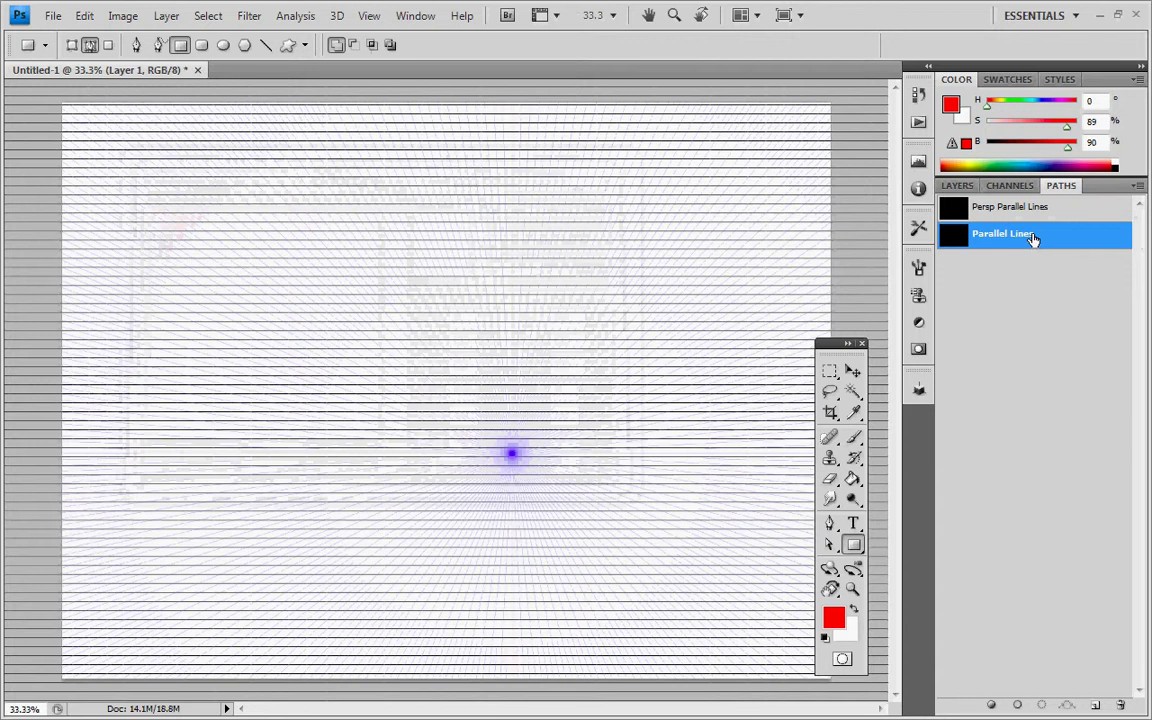
{"action": "right_click", "coordinate": [1036, 238]}
{"action": "left_click", "coordinate": [1040, 342]}
{"action": "left_click", "coordinate": [707, 440]}
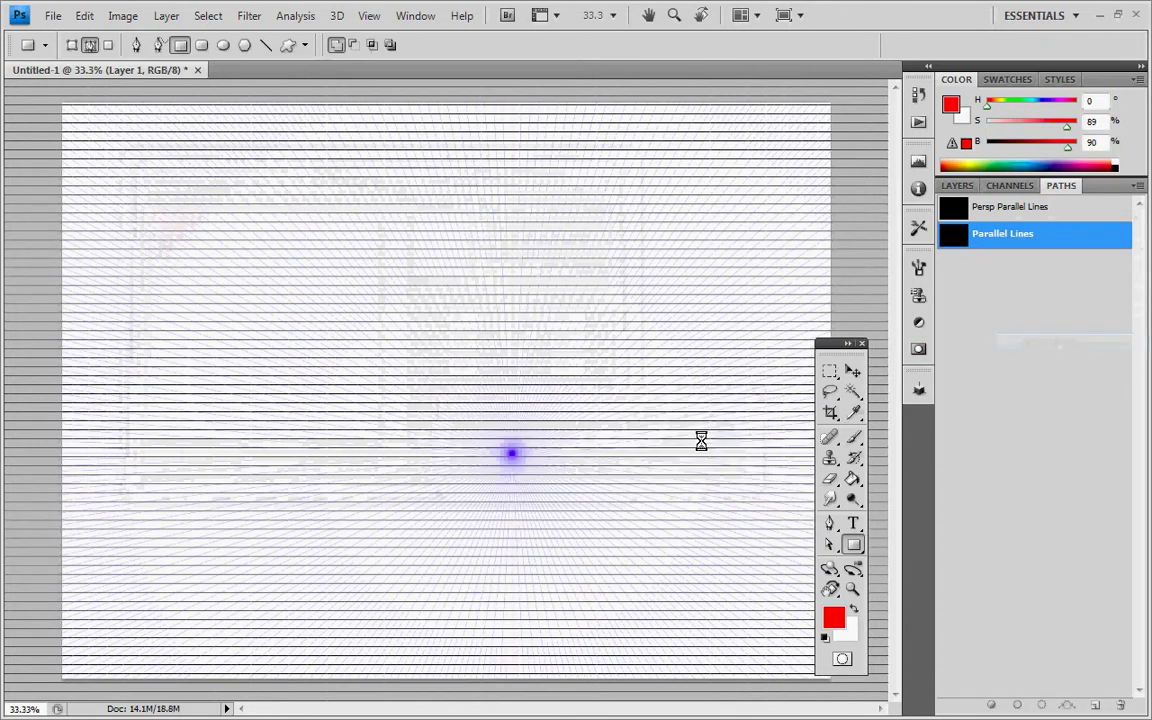
{"action": "left_click", "coordinate": [1027, 292]}
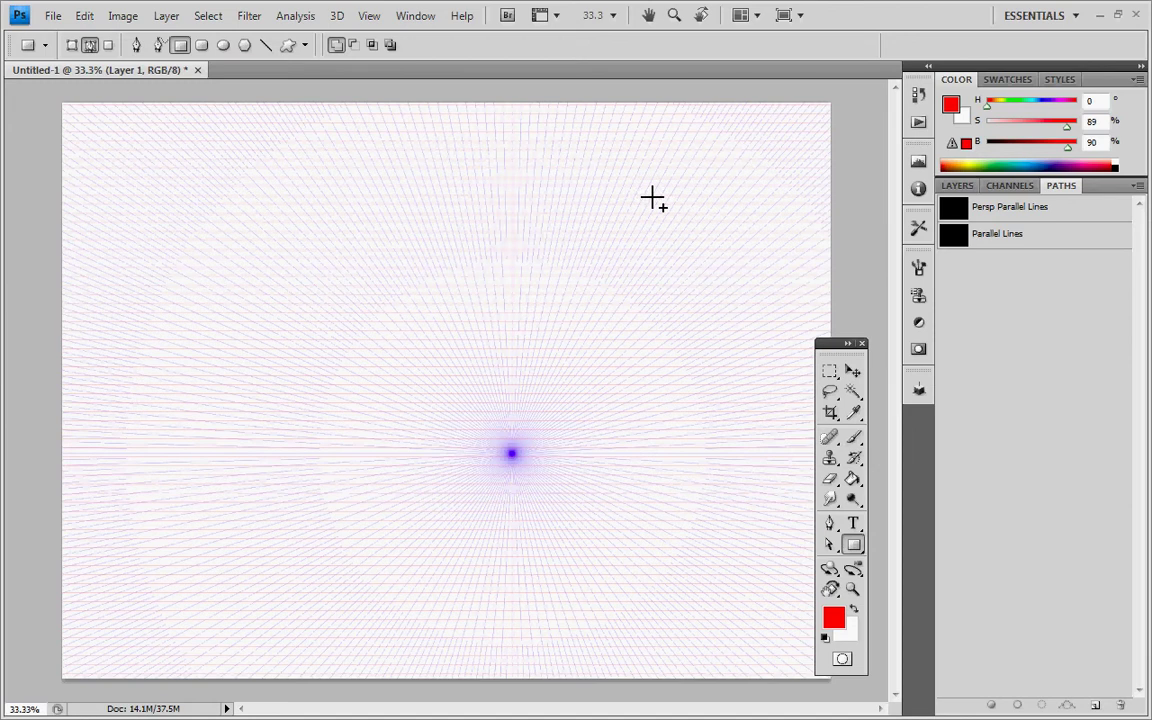
Rename Layer 1 to 'horiz grid lines' and add a new empty layer above it.
{"action": "key", "text": "ctrl+plus"}
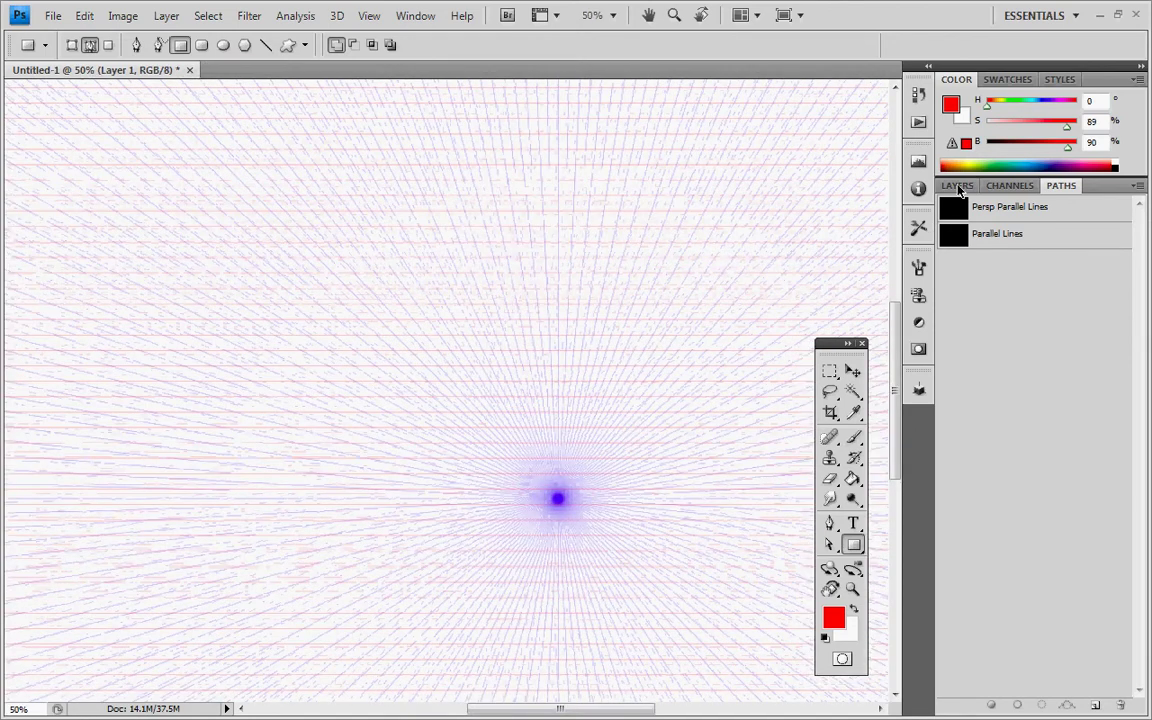
{"action": "key", "text": "ctrl+plus"}
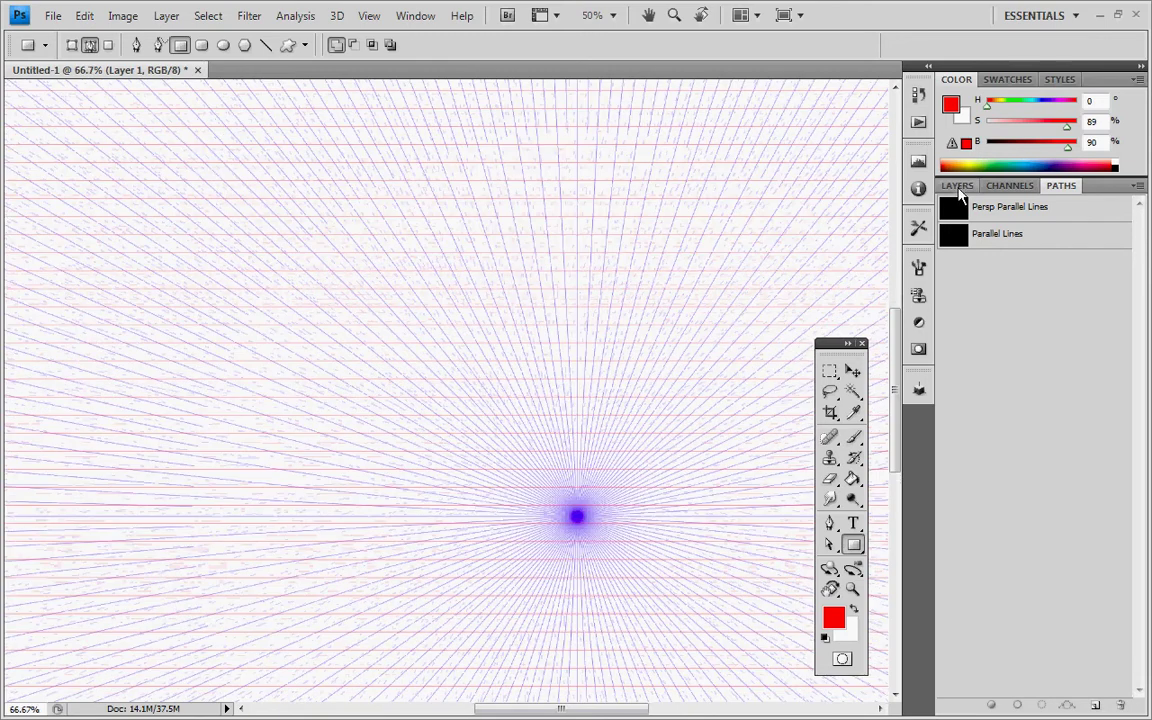
{"action": "left_click", "coordinate": [957, 186]}
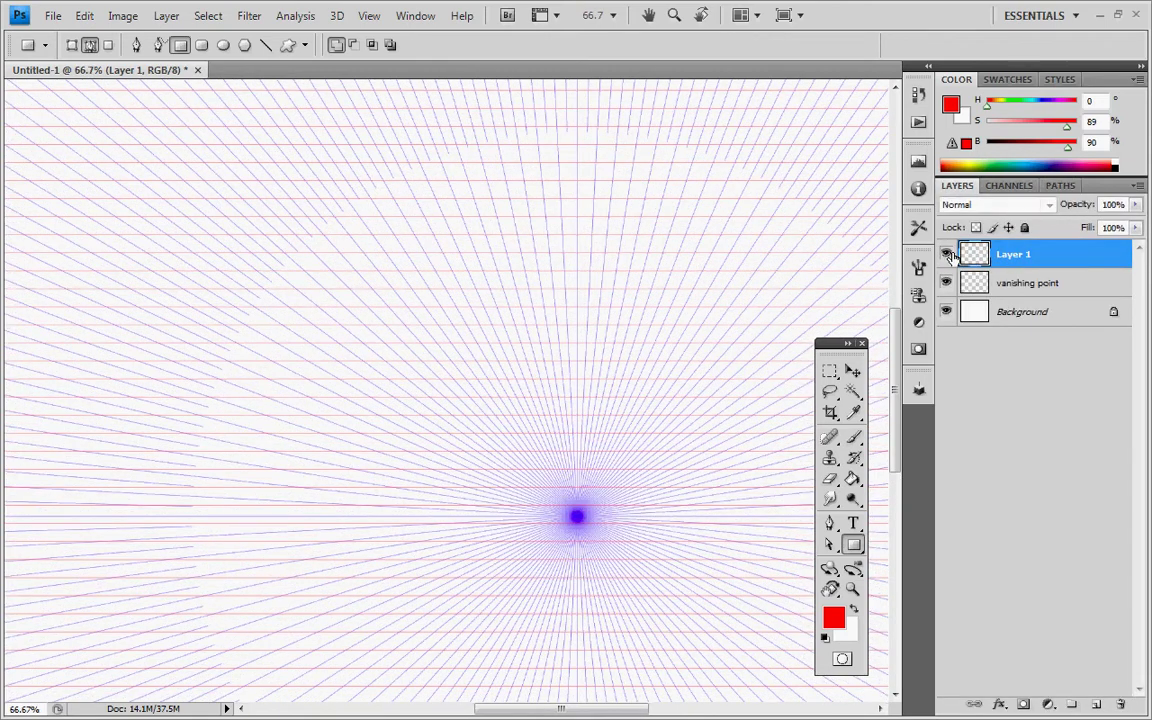
{"action": "double_click", "coordinate": [1015, 254]}
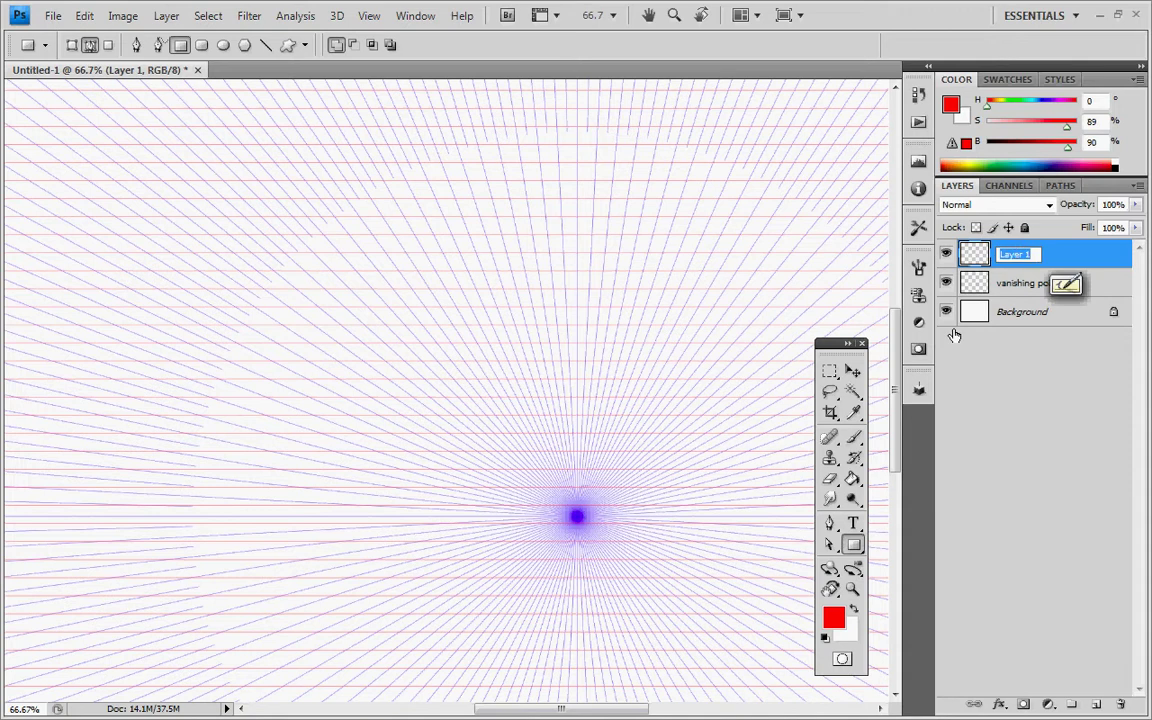
{"action": "type", "text": "horiz"}
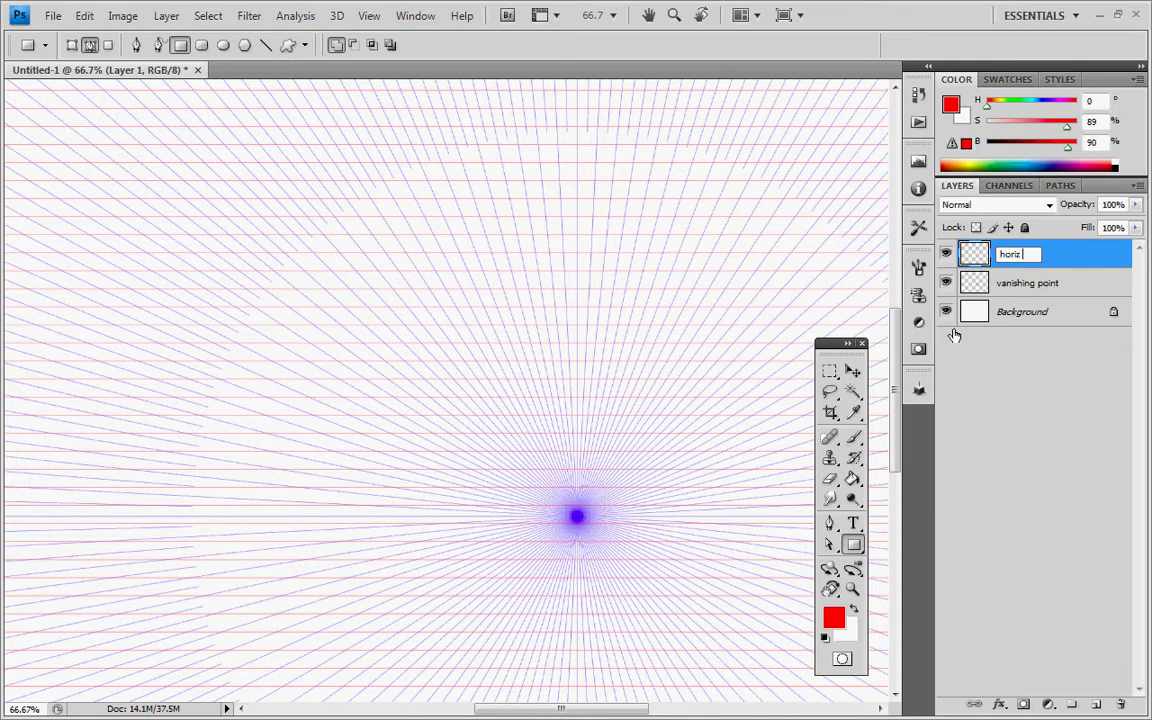
{"action": "type", "text": " grid lines"}
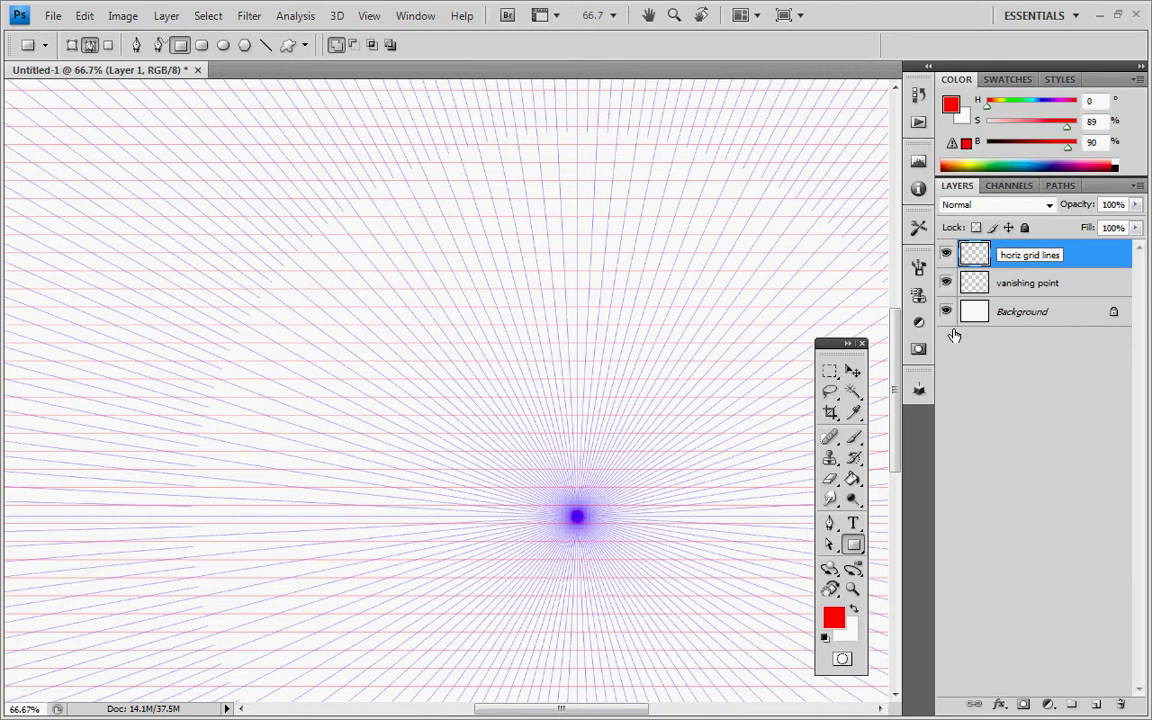
{"action": "key", "text": "Return"}
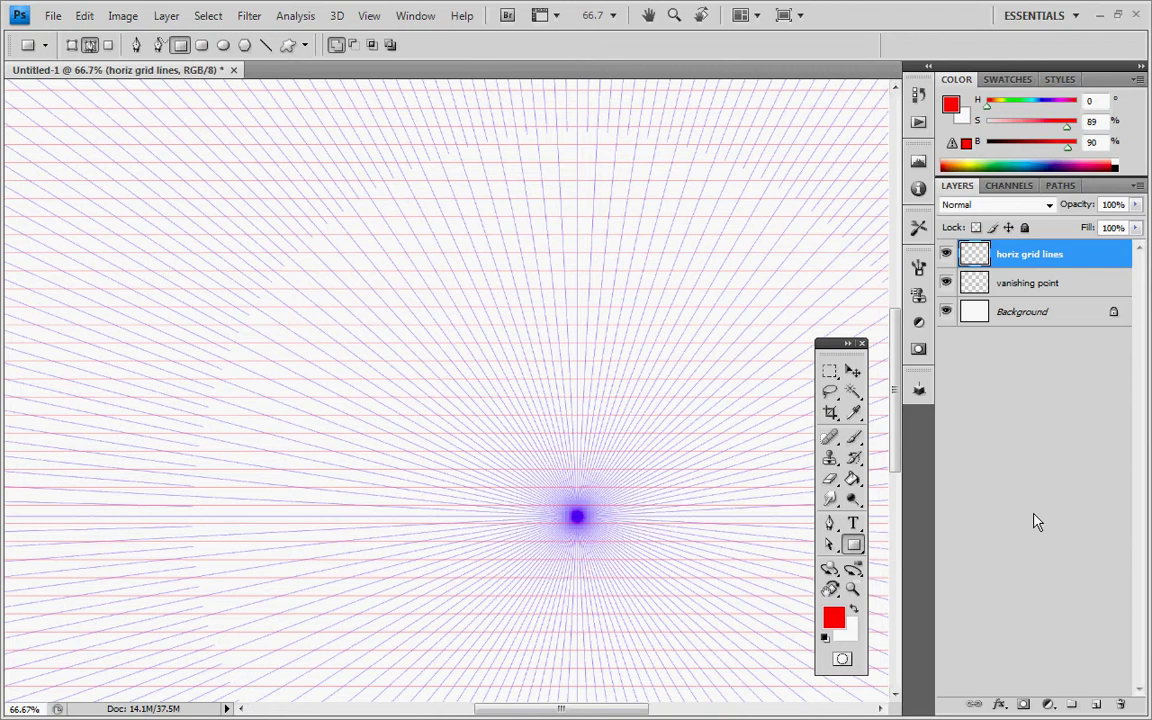
{"action": "key", "text": "ctrl+shift+alt+n"}
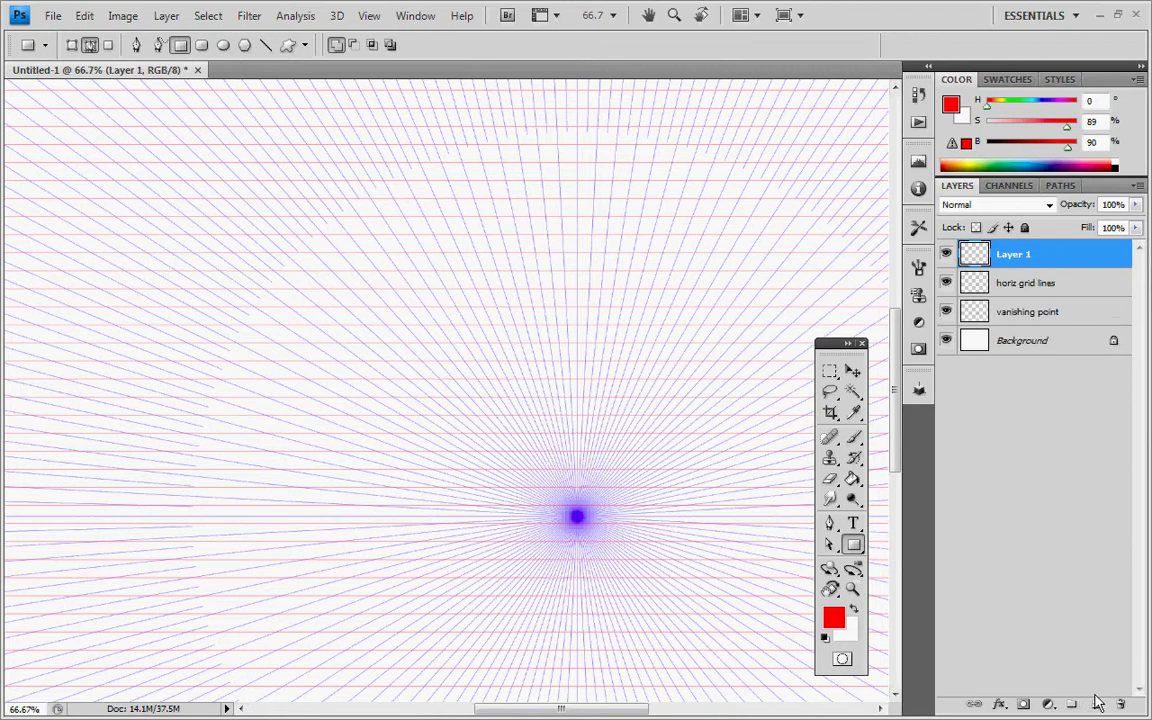
Display the Parallel Lines path zoomed out to 12.5% so its full extent shows.
{"action": "left_click", "coordinate": [1062, 189]}
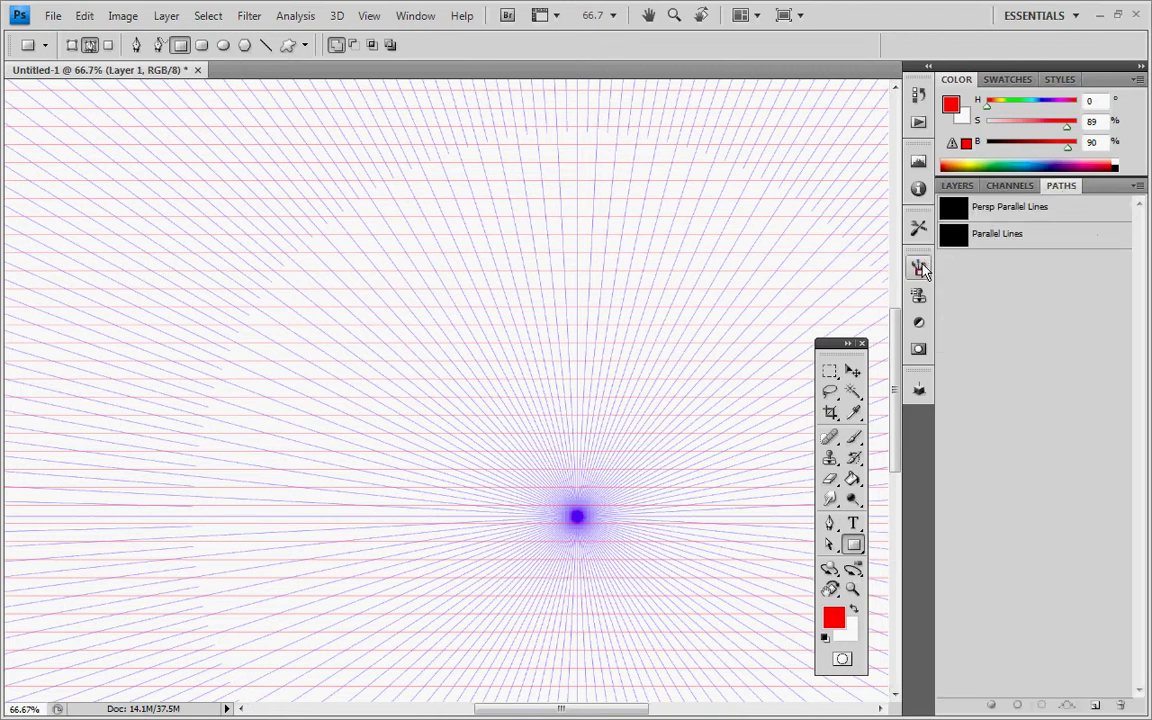
{"action": "key", "text": "ctrl+minus"}
{"action": "key", "text": "ctrl+minus"}
{"action": "key", "text": "ctrl+minus"}
{"action": "key", "text": "ctrl+minus"}
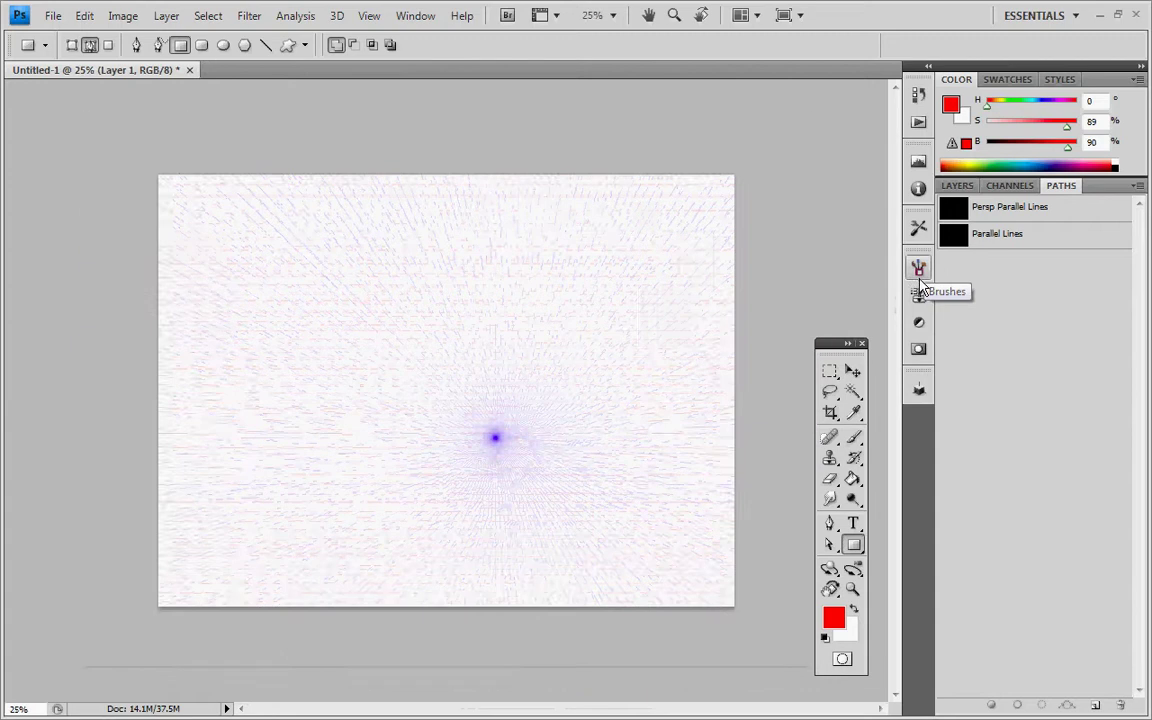
{"action": "left_click", "coordinate": [1008, 238]}
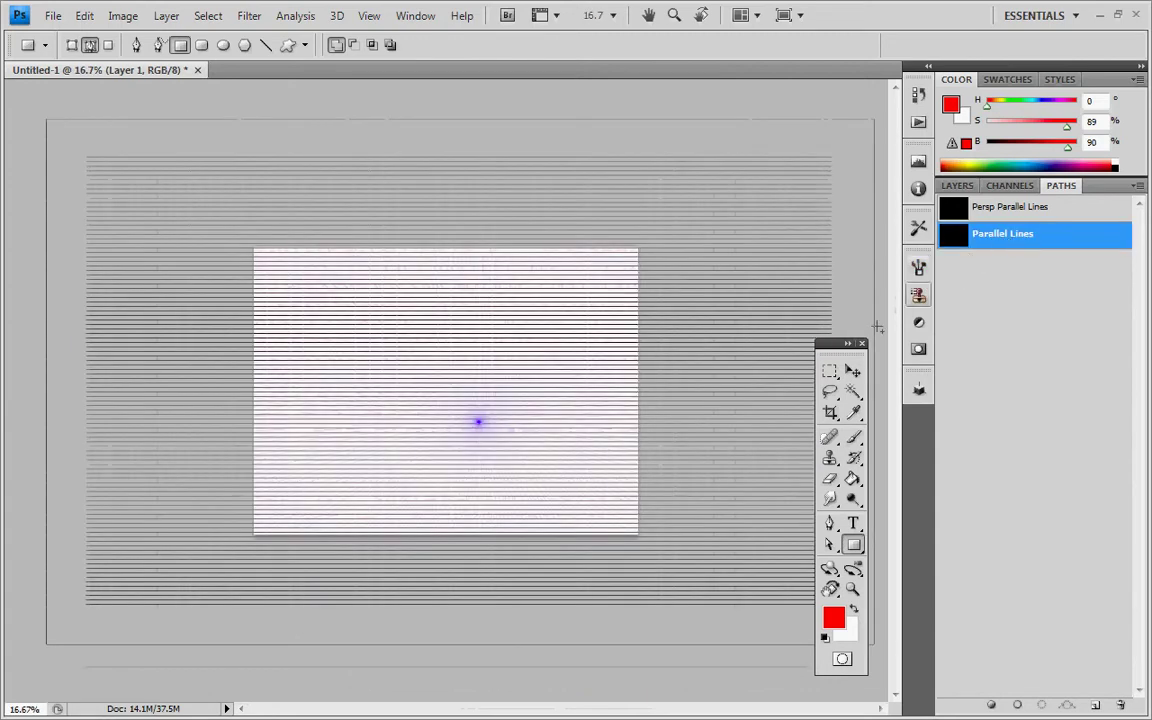
{"action": "key", "text": "ctrl+minus"}
Start an empty text entry beside the page and then cancel it.
{"action": "key", "text": "t"}
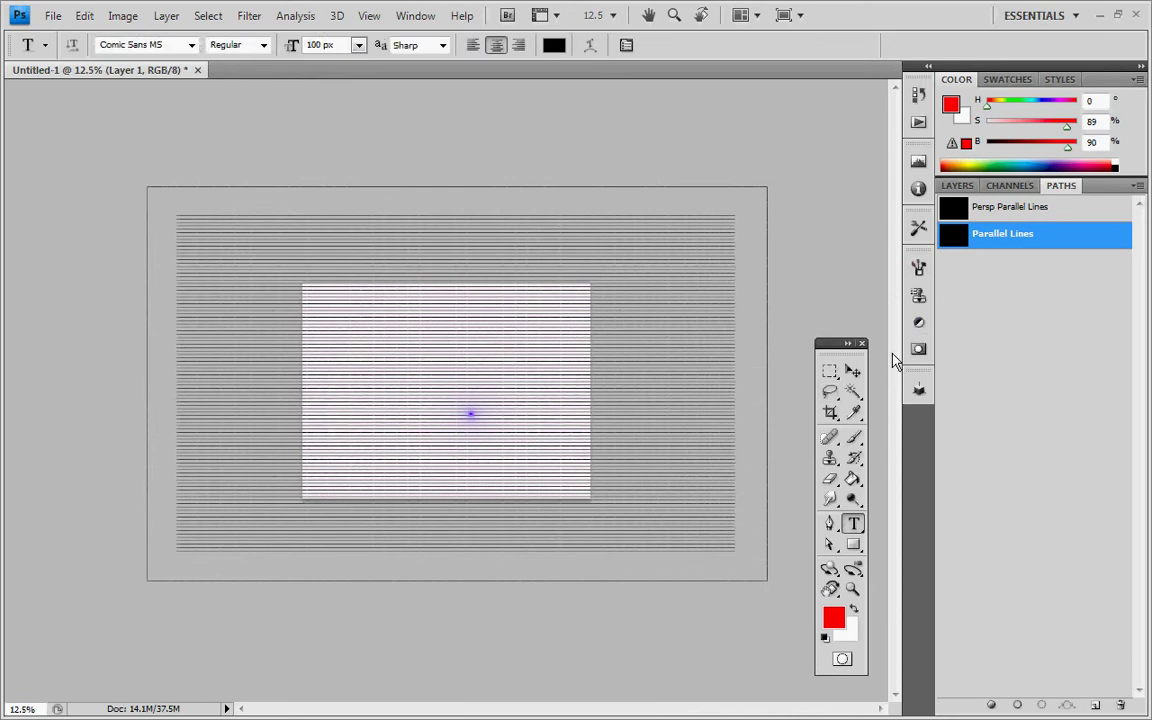
{"action": "left_click", "coordinate": [860, 297]}
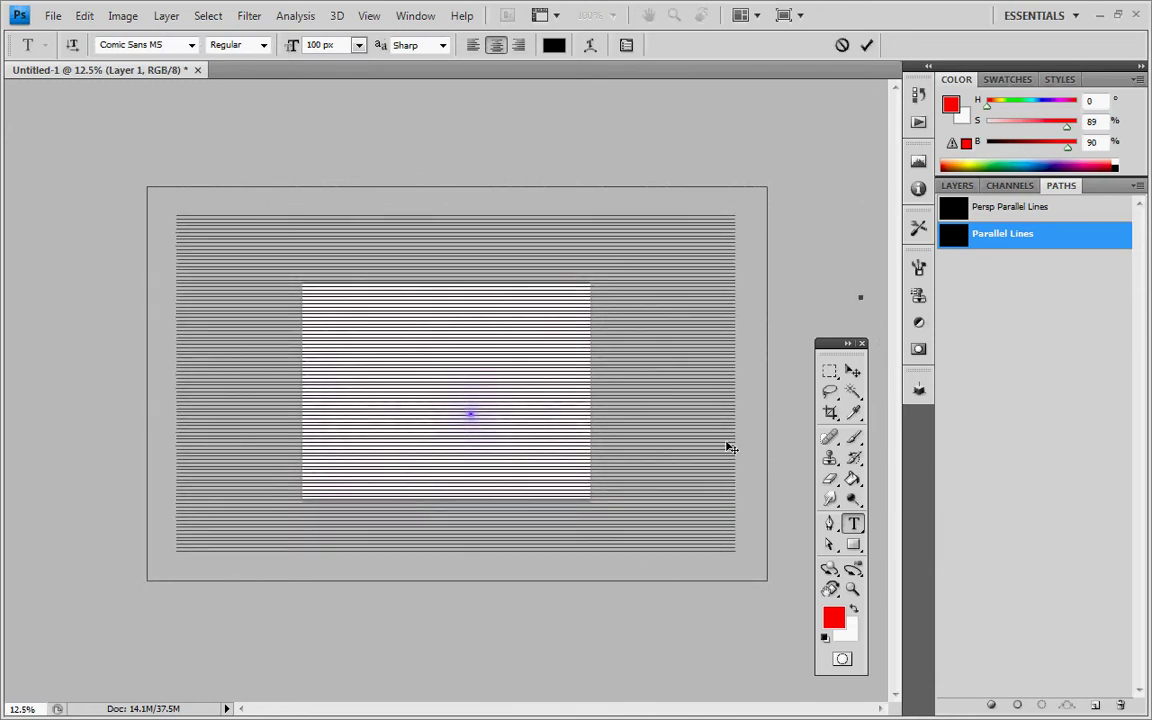
{"action": "left_click", "coordinate": [1031, 243]}
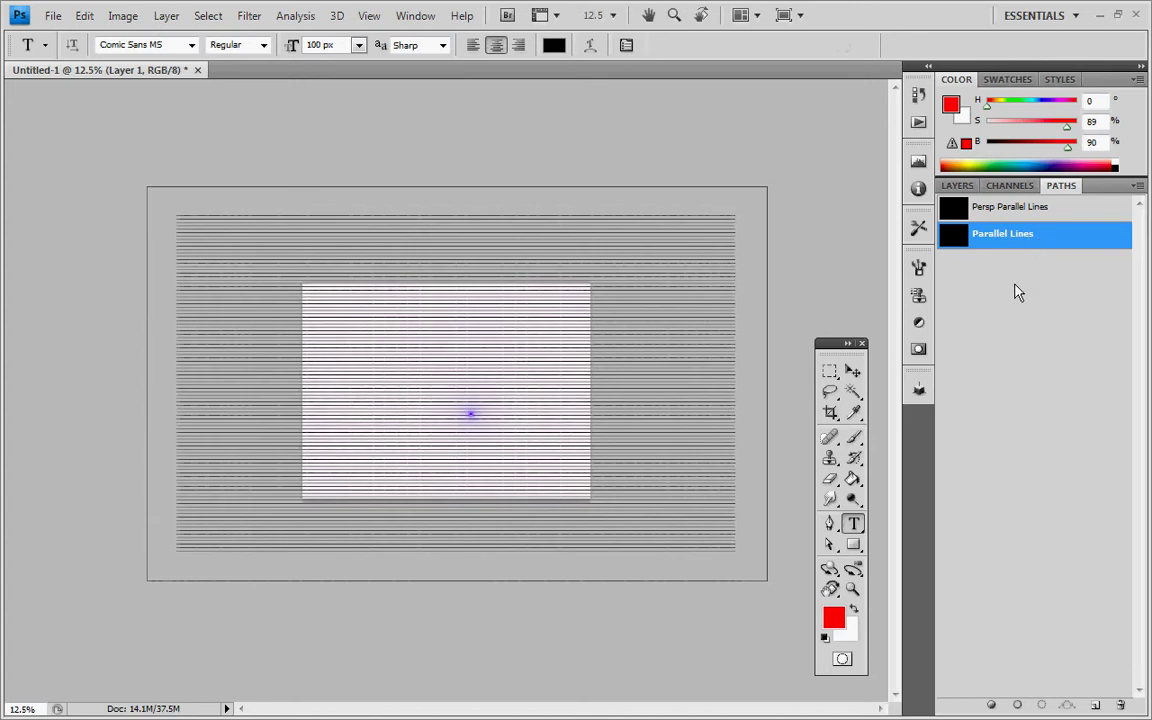
Rotate the Parallel Lines path -90° so its lines run vertically, then zoom to 33.3%.
{"action": "key", "text": "ctrl+t"}
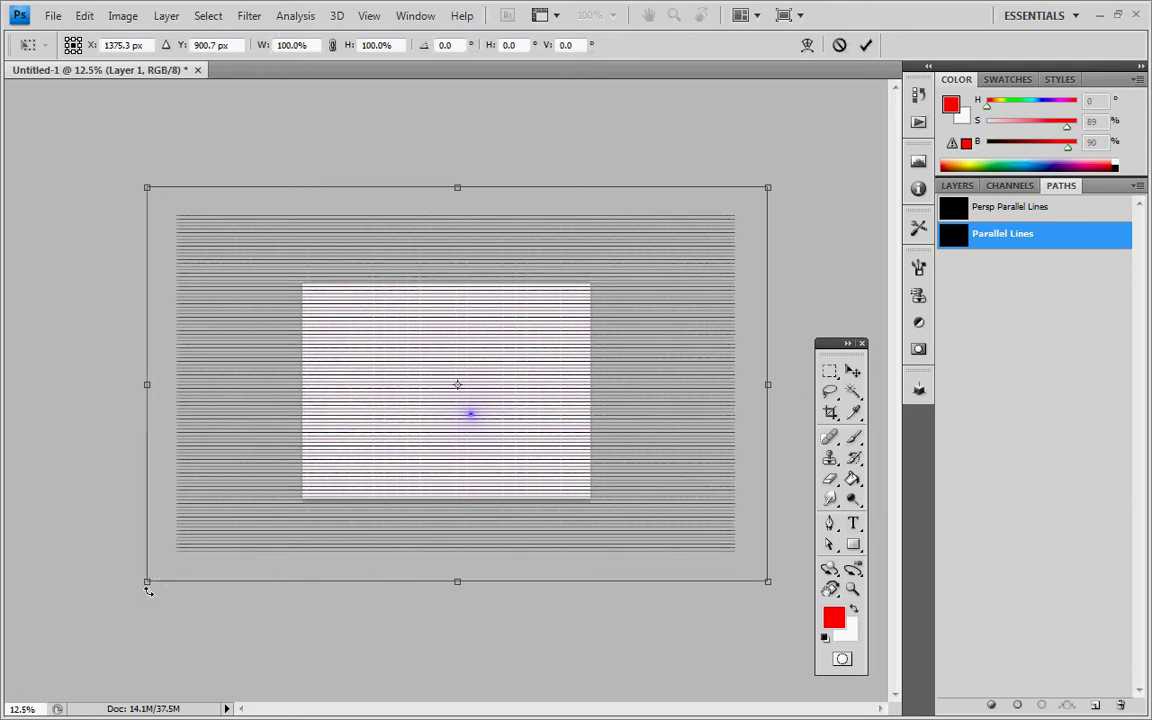
{"action": "left_click_drag", "start_coordinate": [168, 614], "coordinate": [603, 659]}
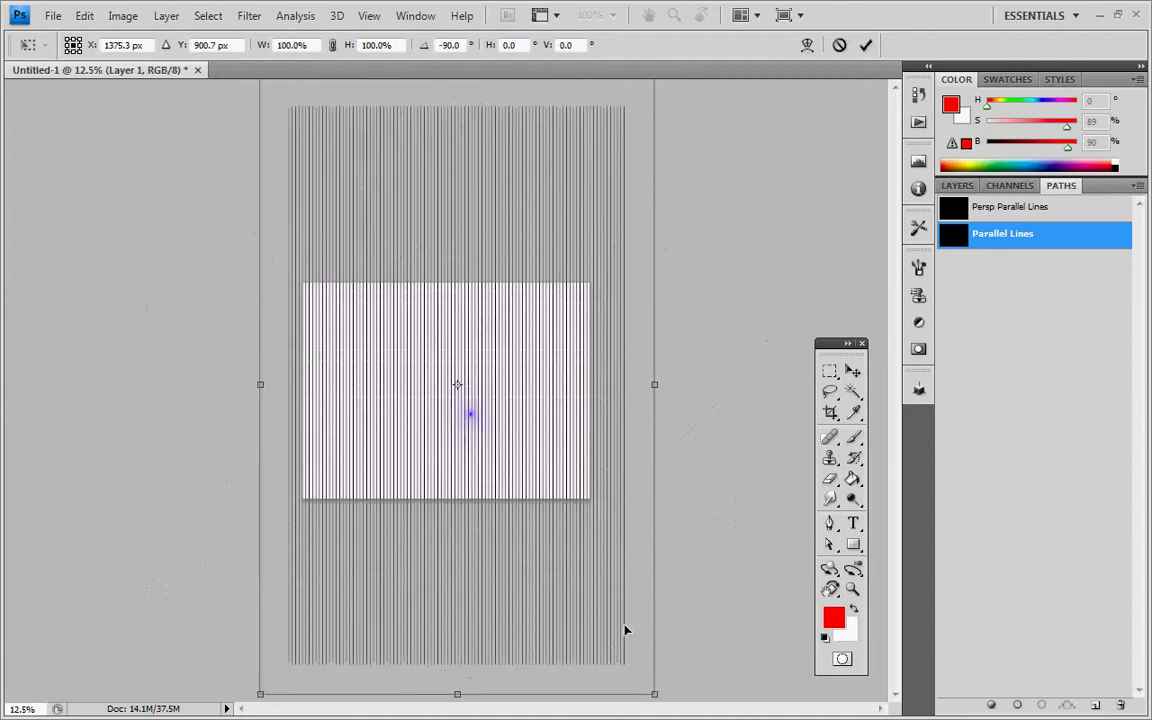
{"action": "key", "text": "Return"}
{"action": "key", "text": "t"}
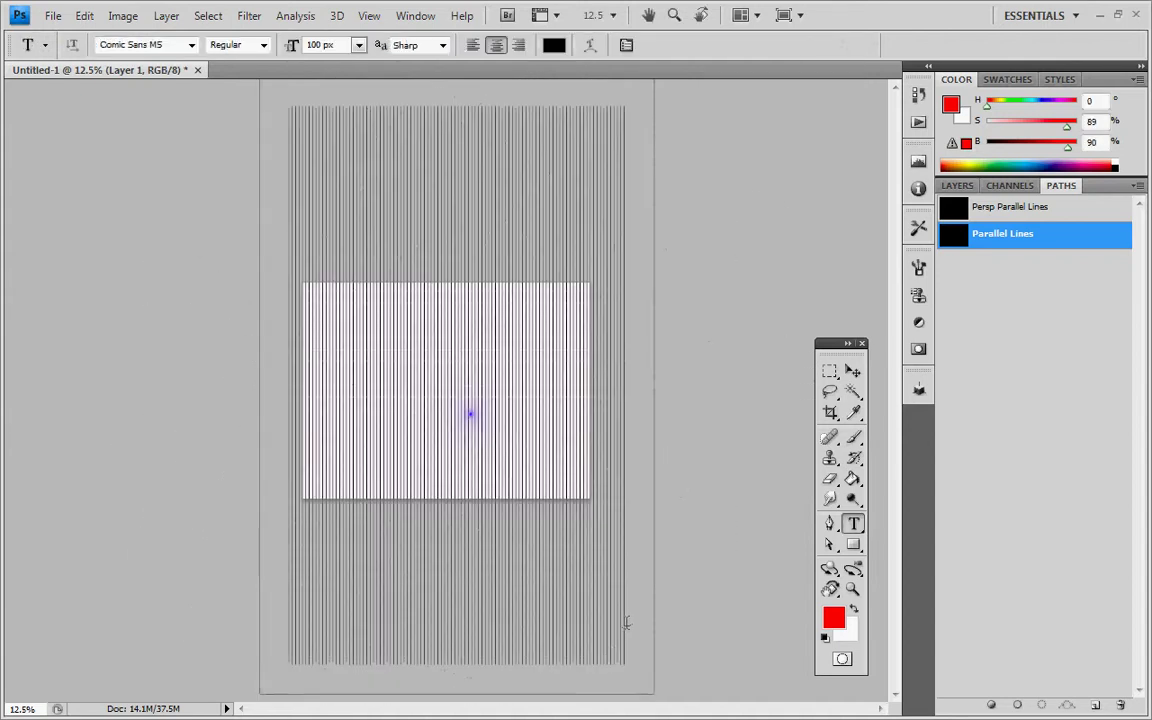
{"action": "key", "text": "ctrl+plus"}
{"action": "key", "text": "ctrl+plus"}
{"action": "key", "text": "ctrl+plus"}
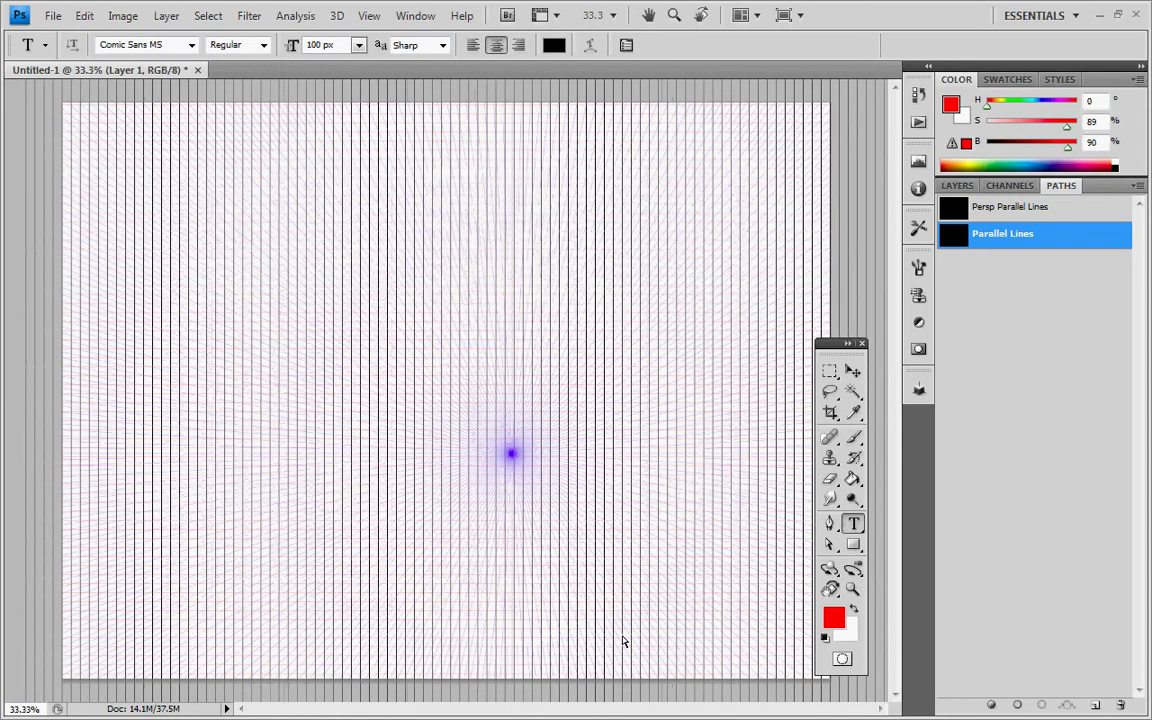
Set the foreground colour to green (H 127) with Layer 1 active.
{"action": "left_click", "coordinate": [834, 618]}
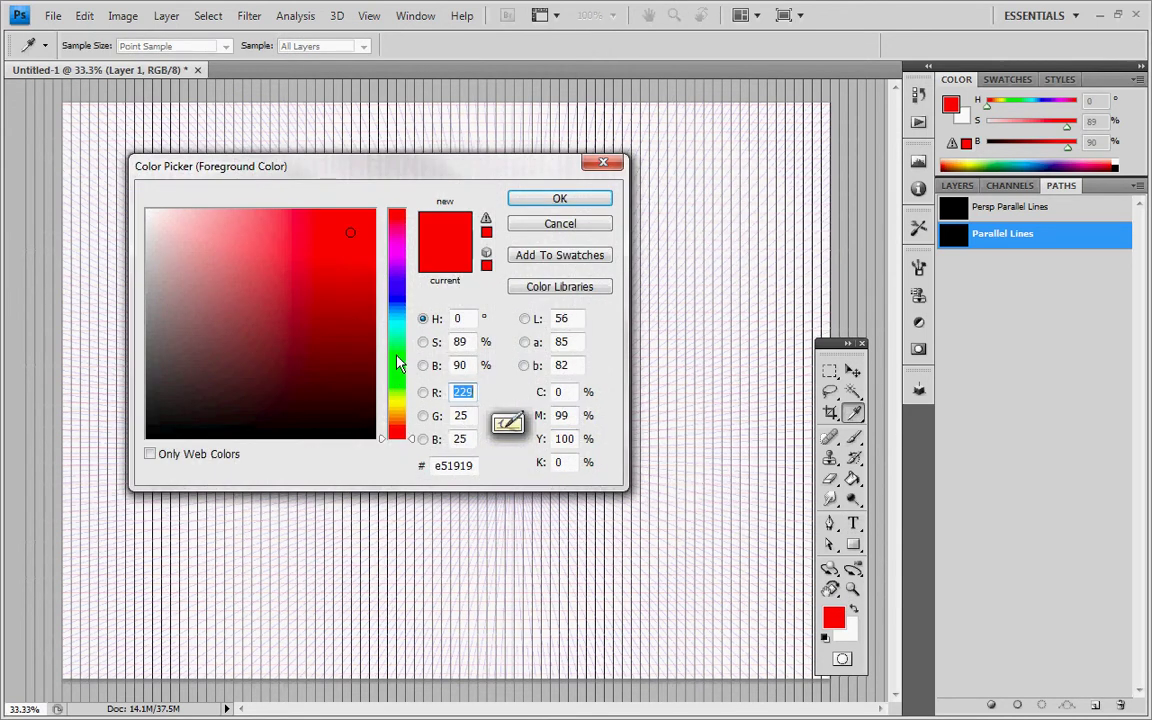
{"action": "left_click", "coordinate": [398, 359]}
{"action": "left_click", "coordinate": [560, 198]}
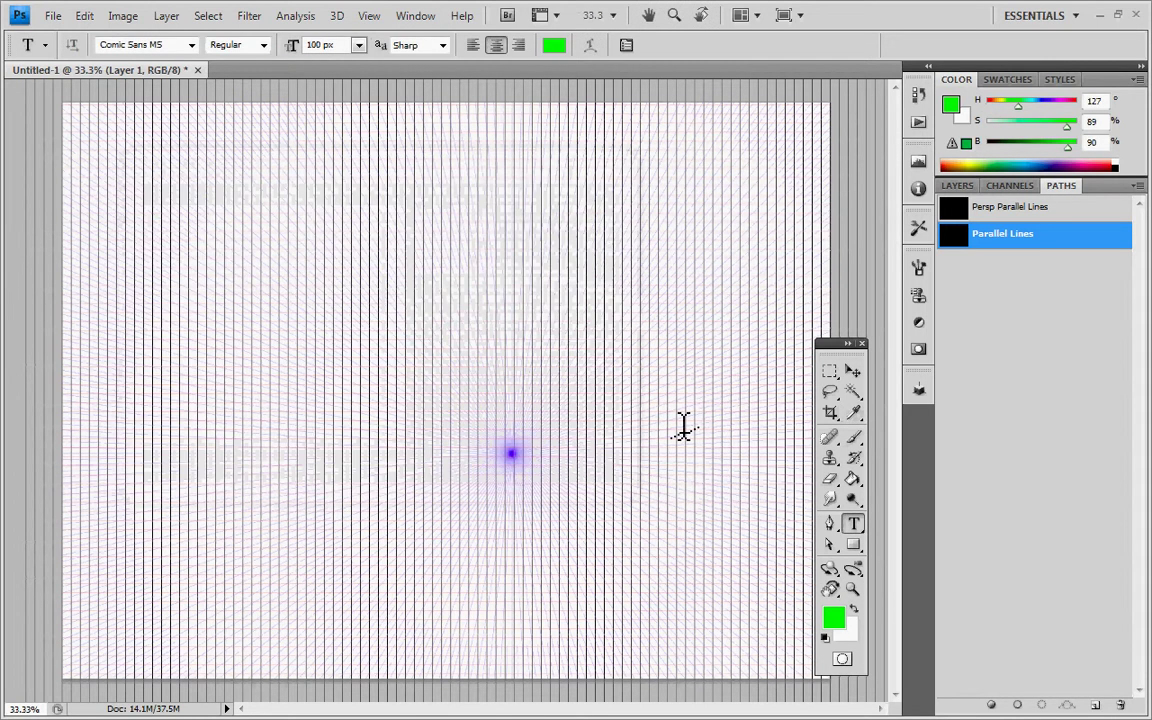
{"action": "left_click", "coordinate": [957, 185]}
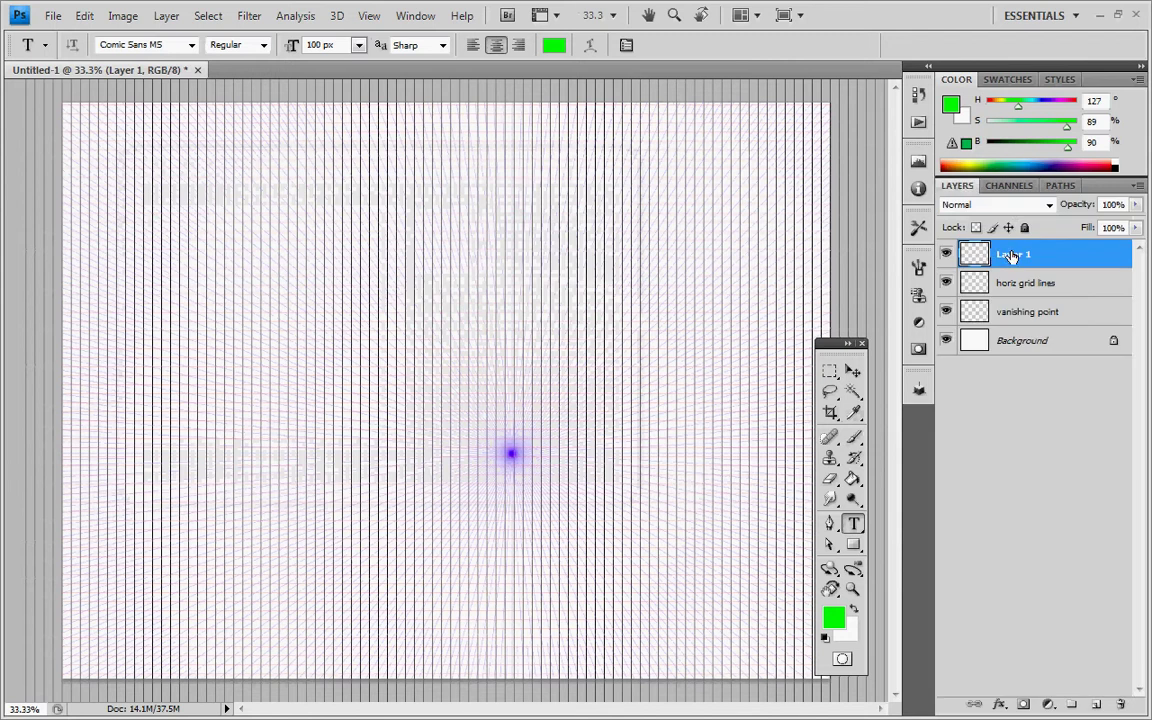
Stroke the Parallel Lines path in green onto Layer 1 and deselect the path.
{"action": "left_click", "coordinate": [1060, 185]}
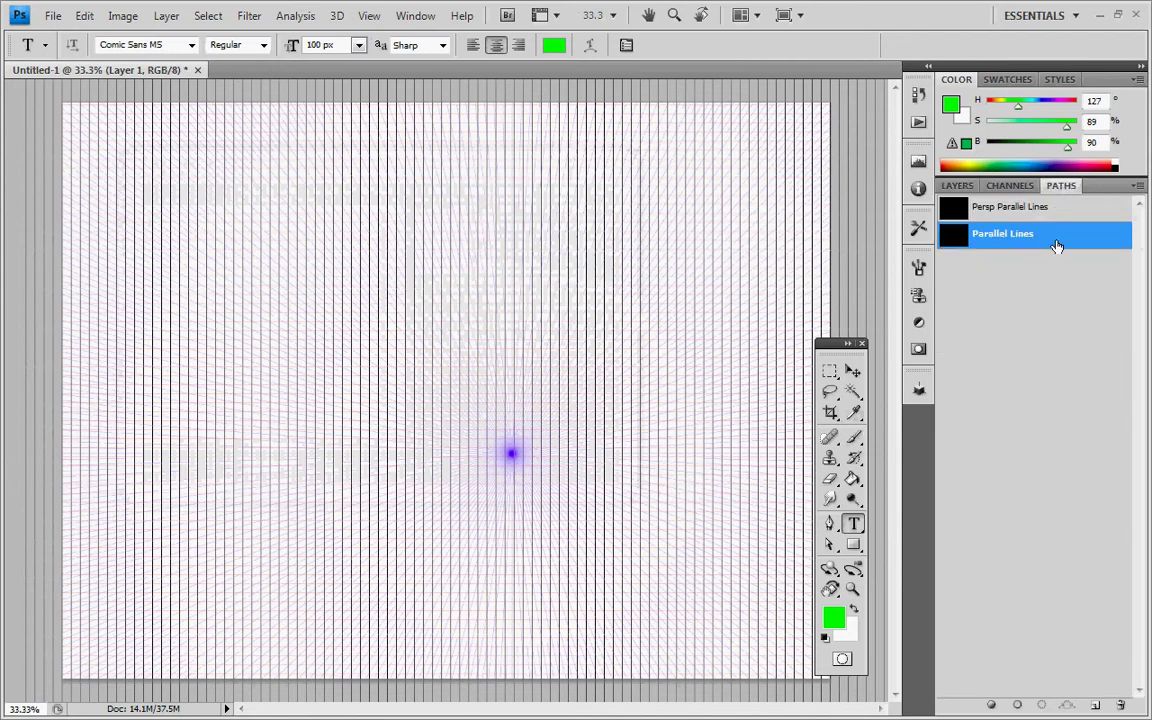
{"action": "right_click", "coordinate": [1061, 240]}
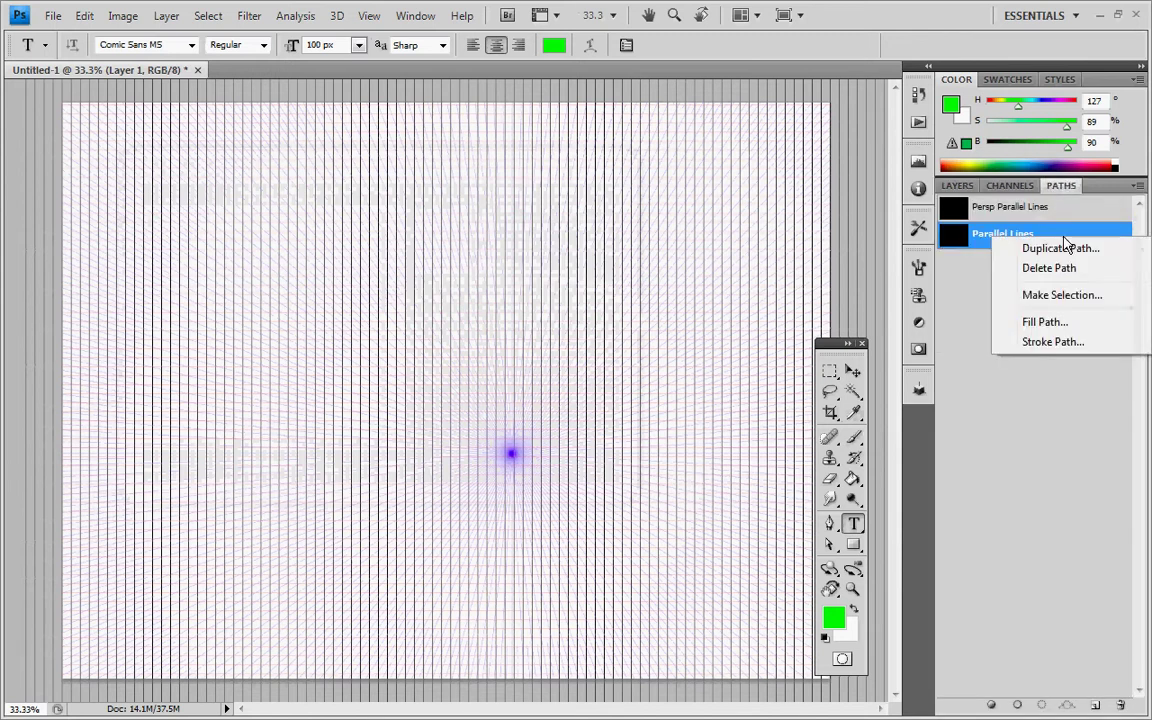
{"action": "left_click", "coordinate": [1055, 342]}
{"action": "left_click", "coordinate": [720, 442]}
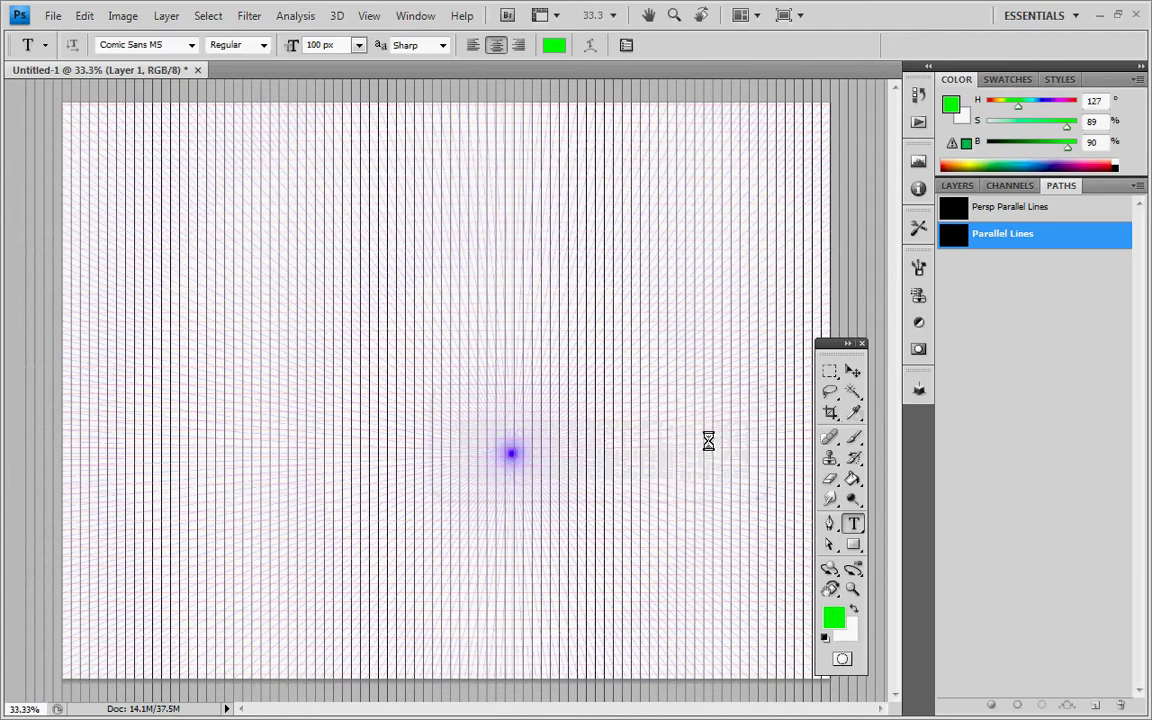
{"action": "left_click", "coordinate": [1008, 305]}
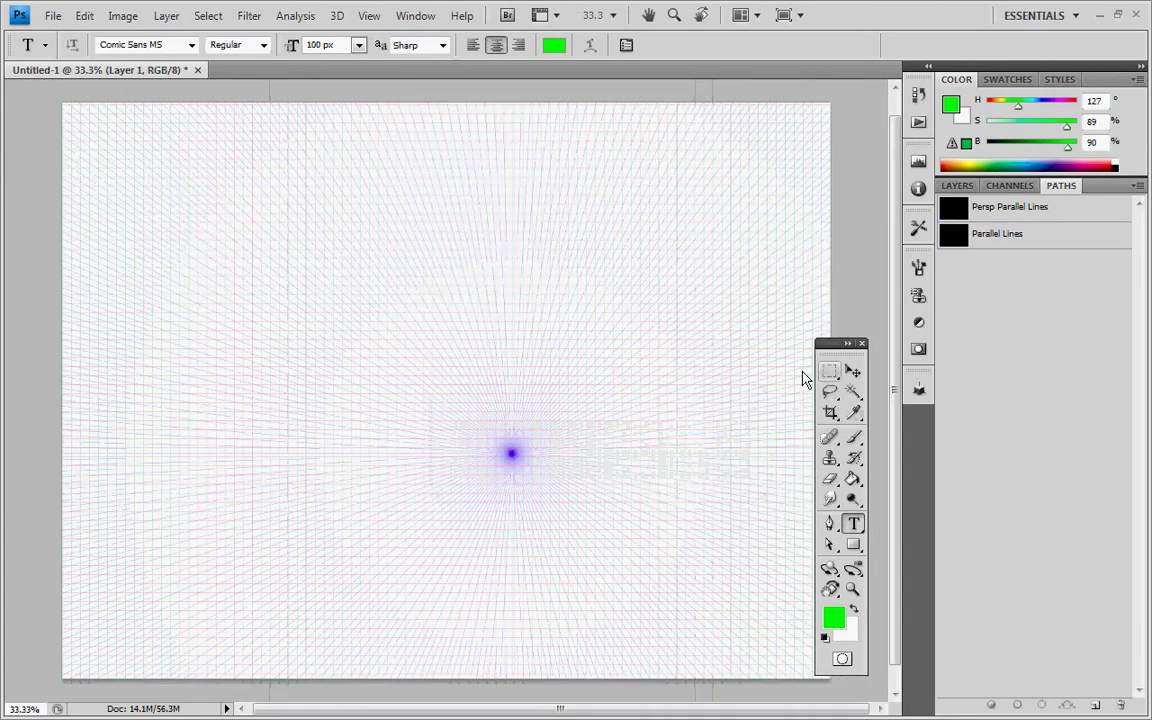
{"action": "key", "text": "ctrl+equal"}
{"action": "key", "text": "ctrl+equal"}
{"action": "key", "text": "ctrl+equal"}
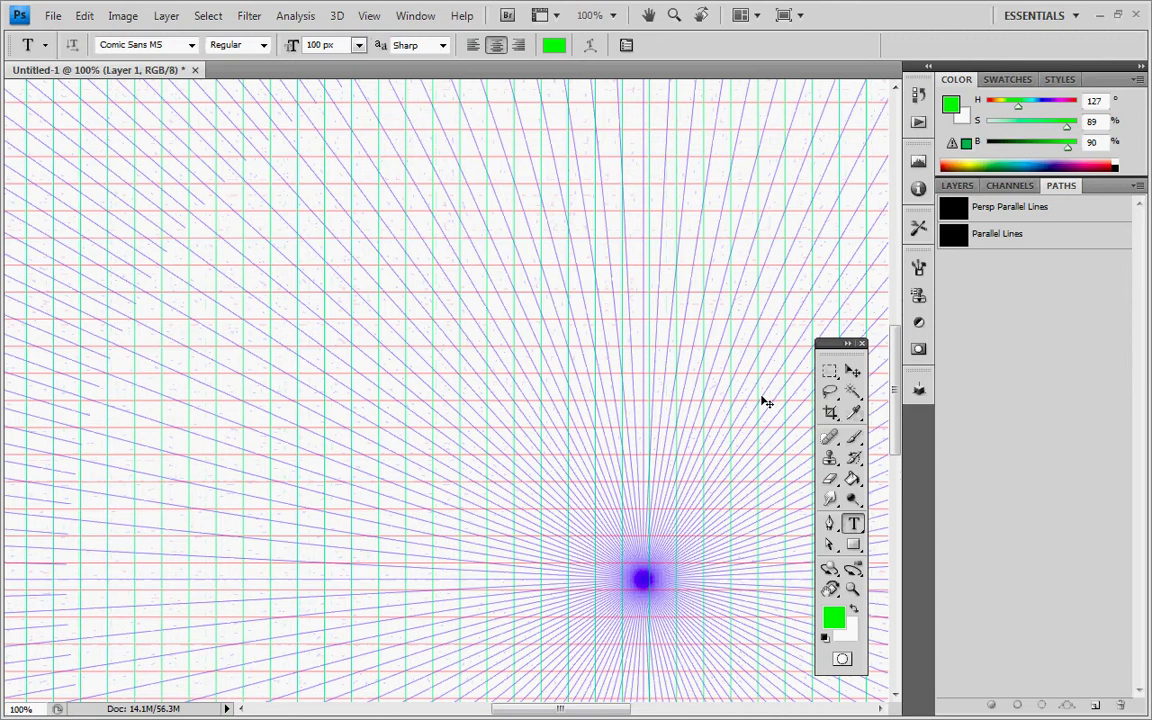
Toggle the vanishing point, green and horizontal grid layers off and on to check each.
{"action": "key", "text": "ctrl+minus"}
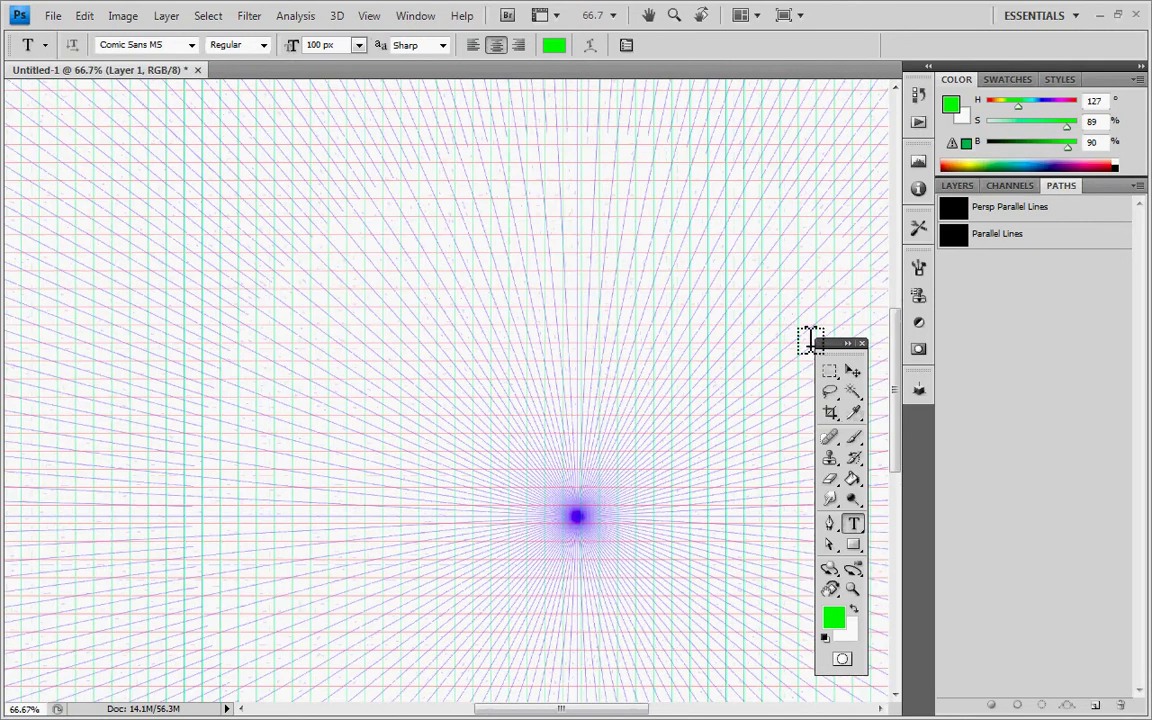
{"action": "left_click", "coordinate": [957, 185]}
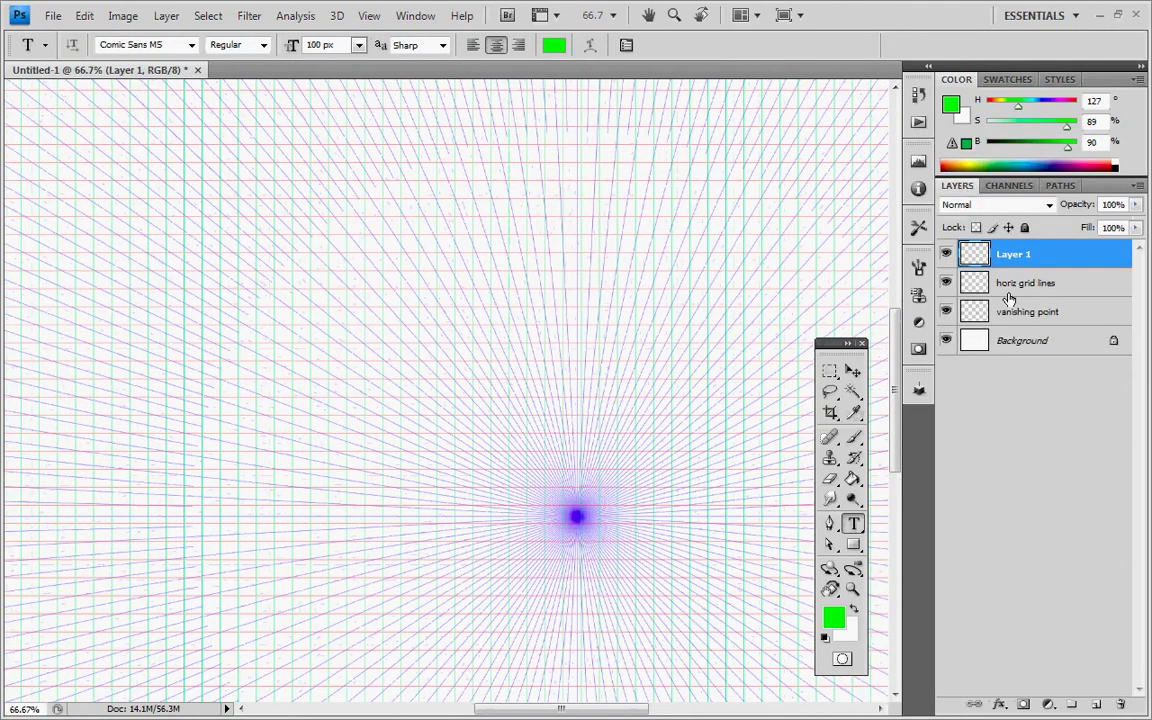
{"action": "left_click", "coordinate": [946, 312]}
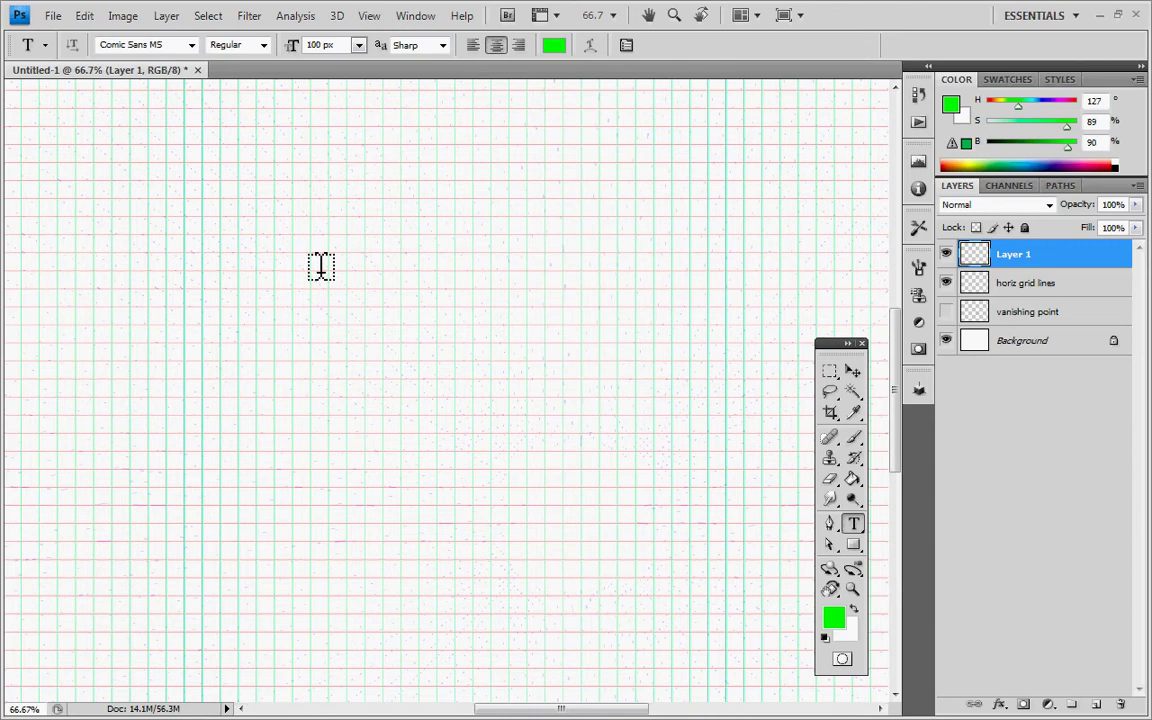
{"action": "left_click", "coordinate": [946, 312]}
{"action": "left_click", "coordinate": [946, 254]}
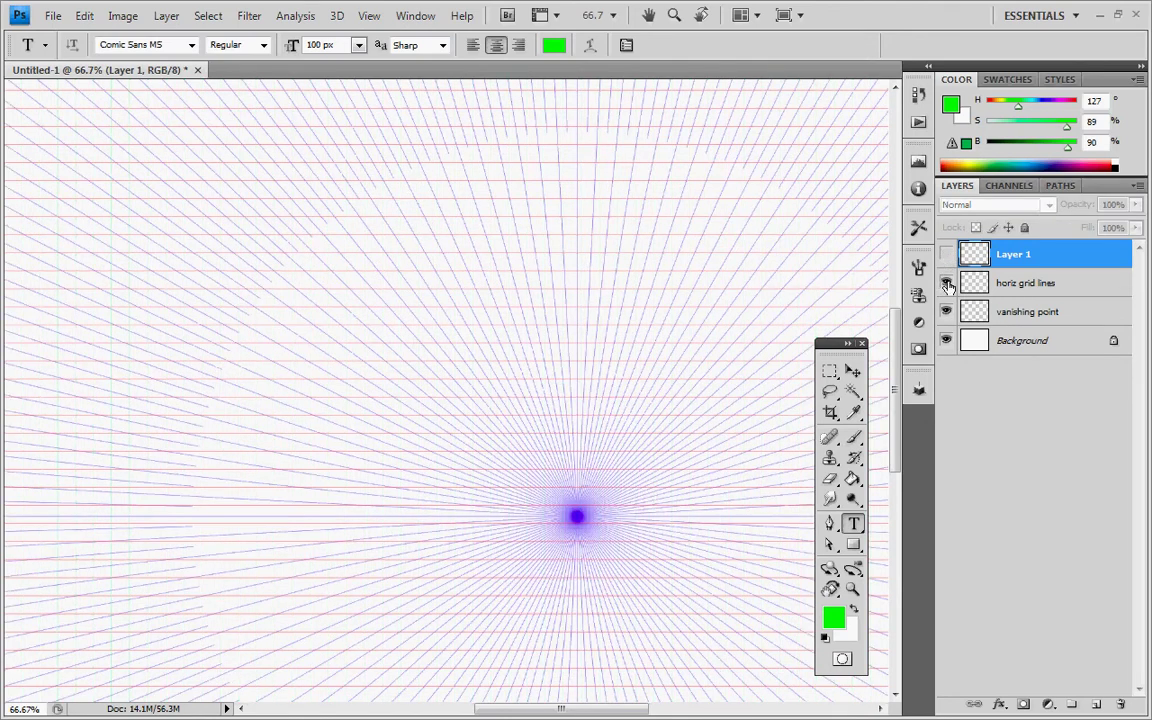
{"action": "left_click", "coordinate": [946, 283]}
{"action": "left_click", "coordinate": [946, 283]}
{"action": "left_click", "coordinate": [946, 254]}
Rename Layer 1 to 'vert grid lines'.
{"action": "double_click", "coordinate": [1015, 255]}
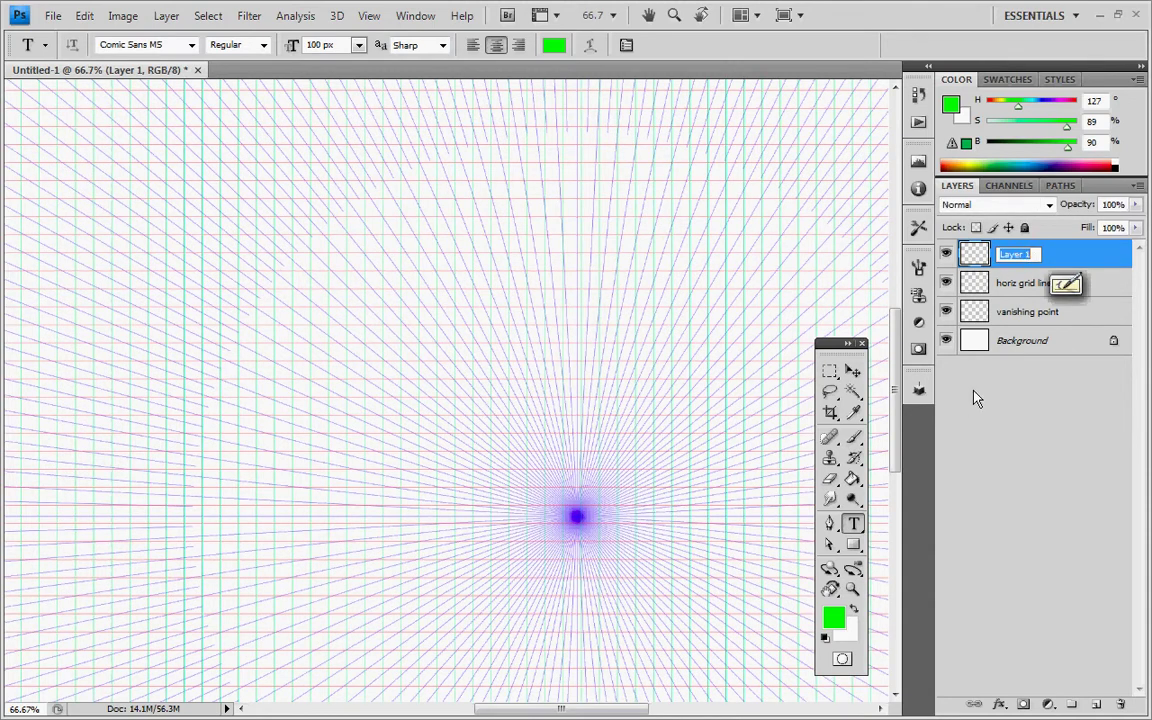
{"action": "type", "text": "vert gr"}
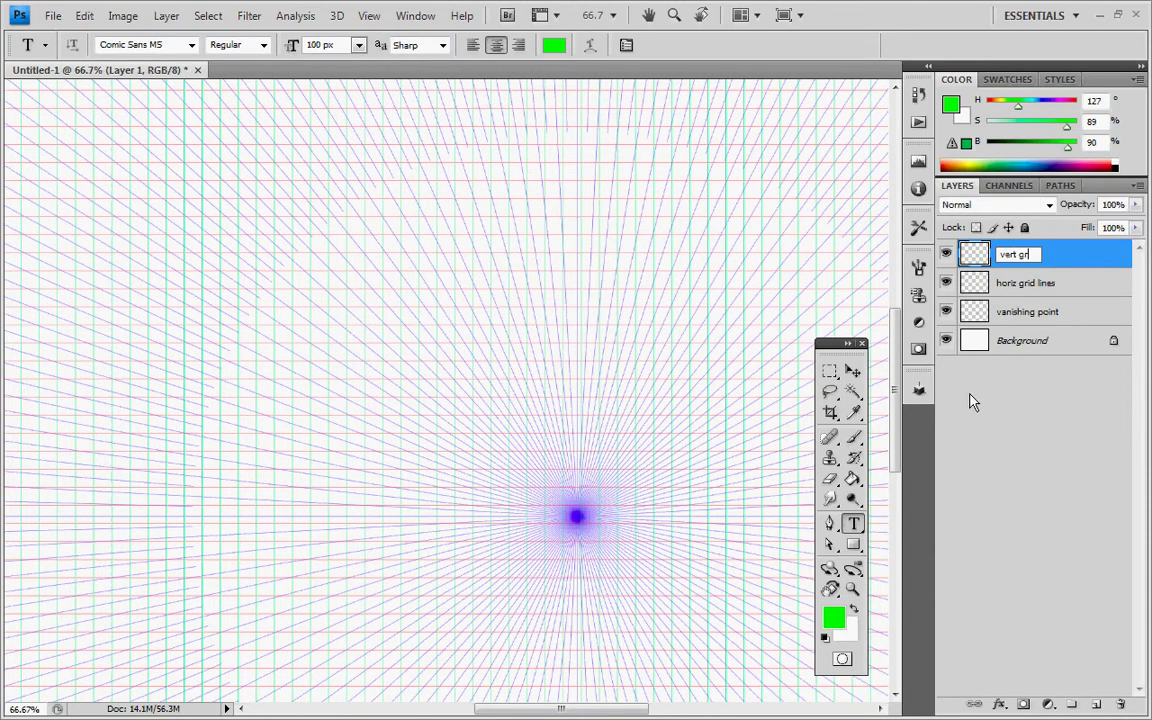
{"action": "type", "text": "id lines"}
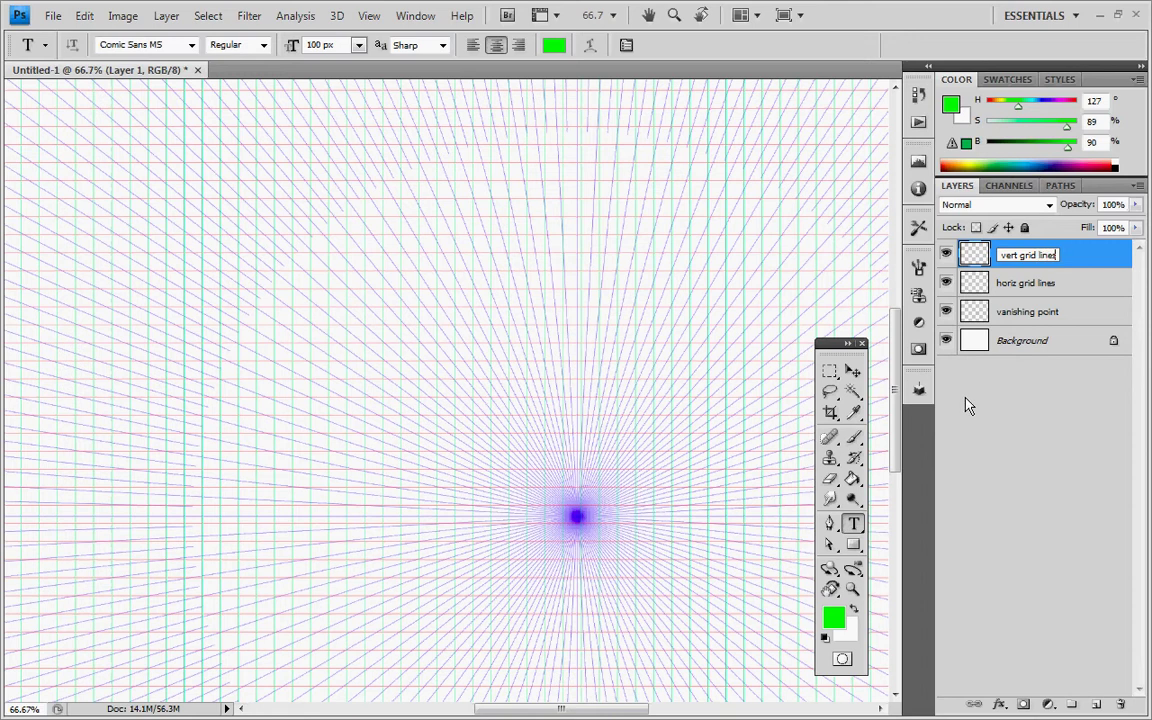
{"action": "key", "text": "Return"}
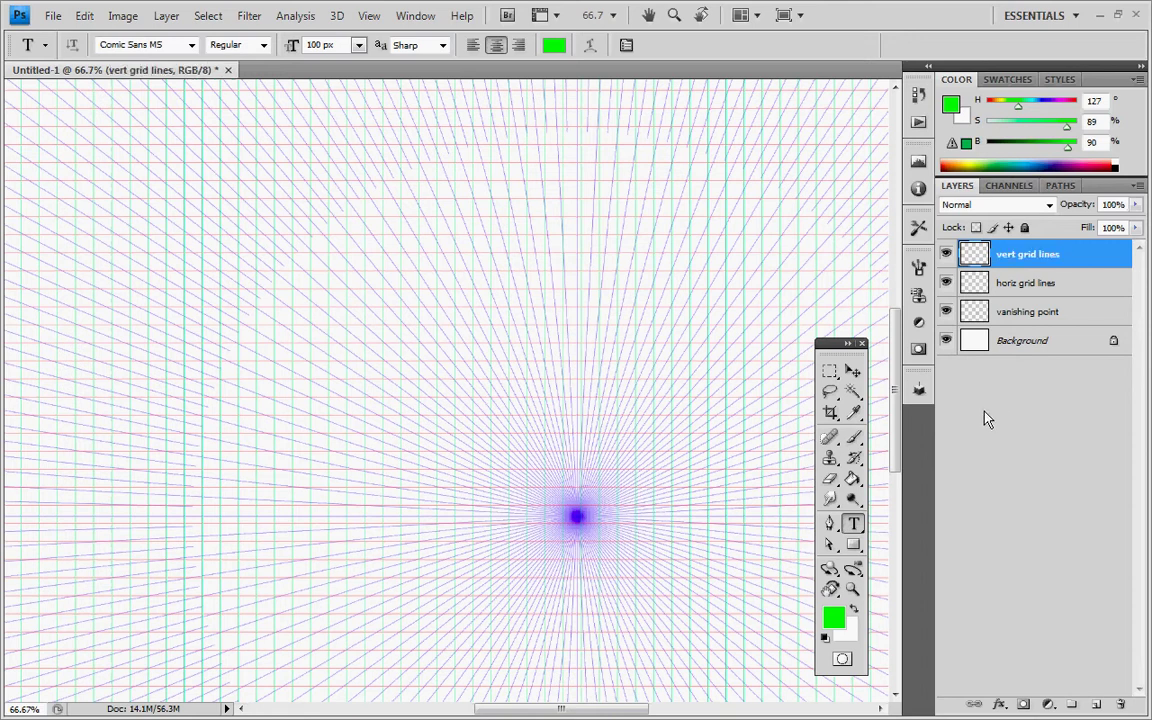
{"action": "key", "text": "ctrl+minus"}
{"action": "key", "text": "ctrl+minus"}
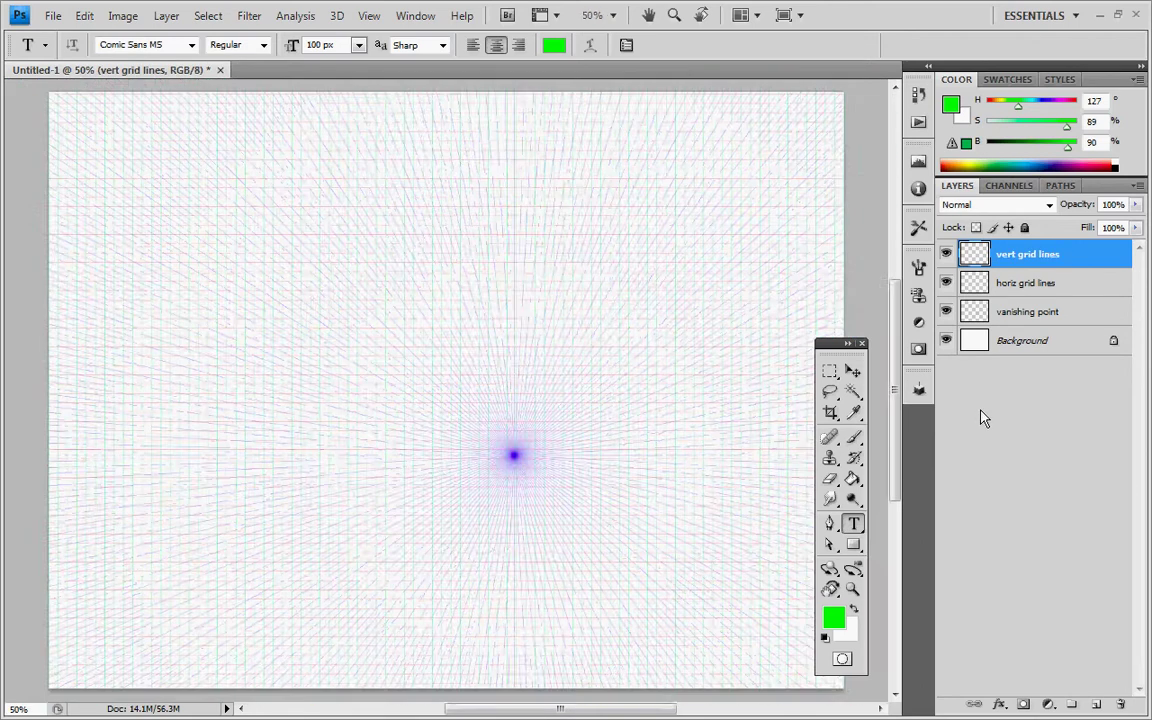
{"action": "key", "text": "ctrl+plus"}
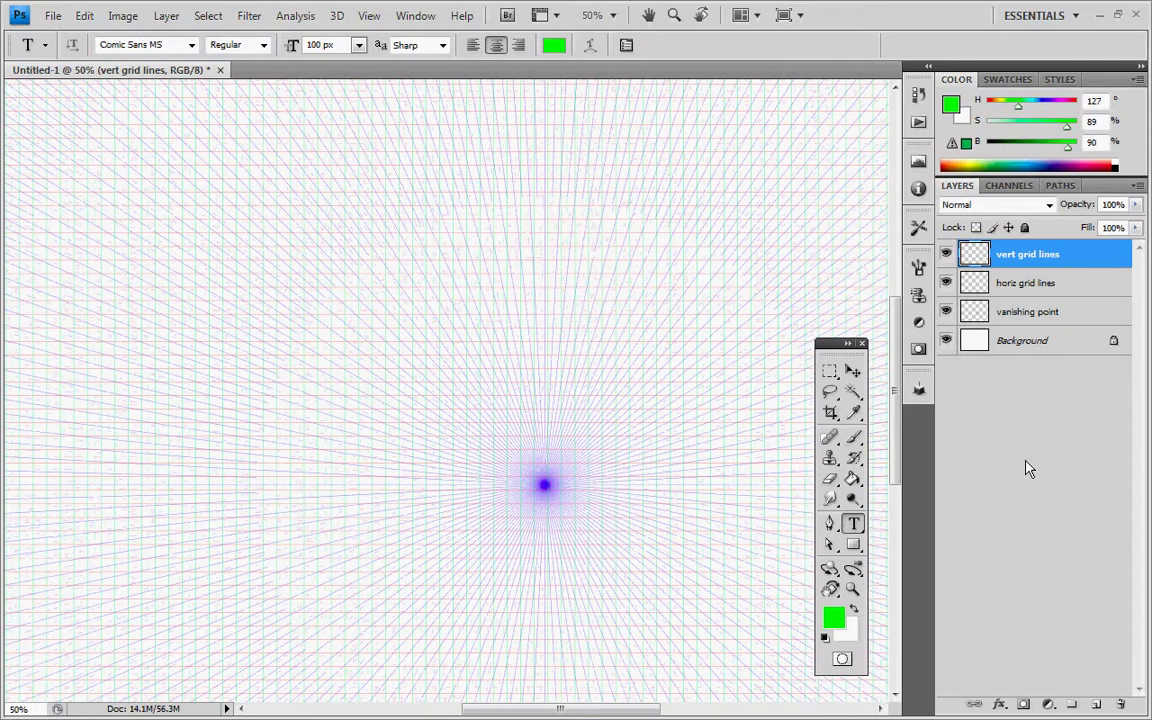
Put the three grid layers into a new group named 'persp lines'.
{"action": "left_click", "coordinate": [1071, 704]}
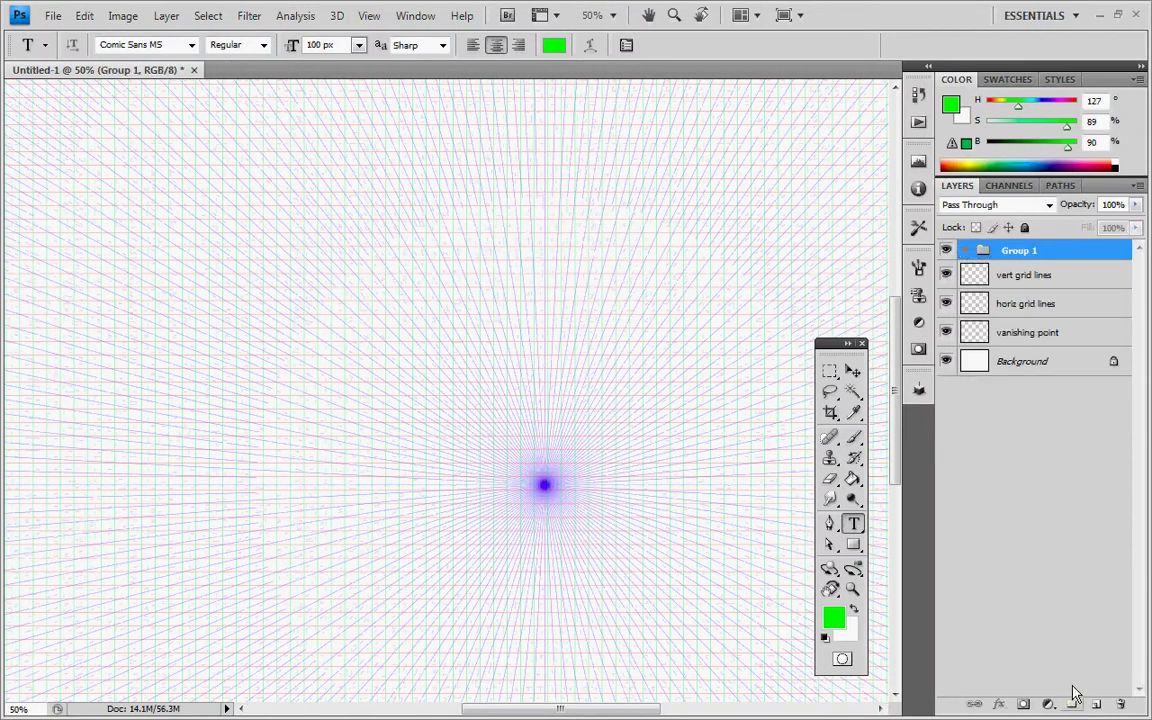
{"action": "left_click", "coordinate": [1048, 283]}
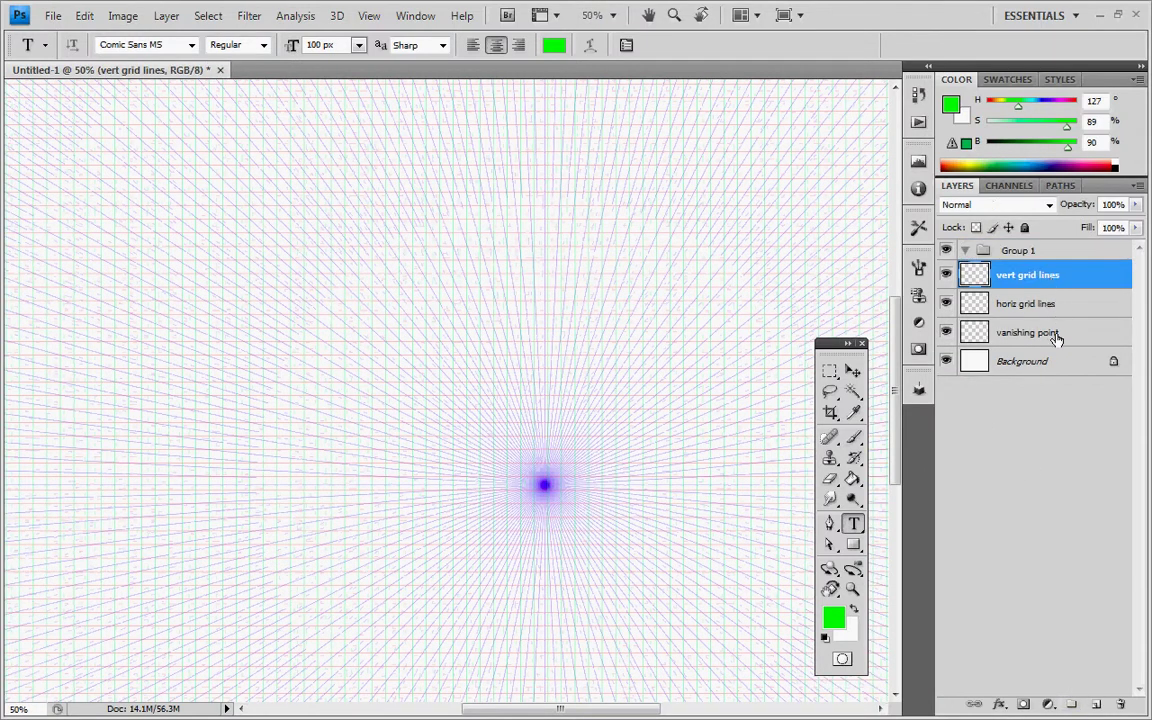
{"action": "left_click", "coordinate": [1054, 333], "text": "shift"}
{"action": "left_click_drag", "start_coordinate": [1040, 283], "coordinate": [1000, 250]}
{"action": "double_click", "coordinate": [1036, 251]}
{"action": "type", "text": "persp lines"}
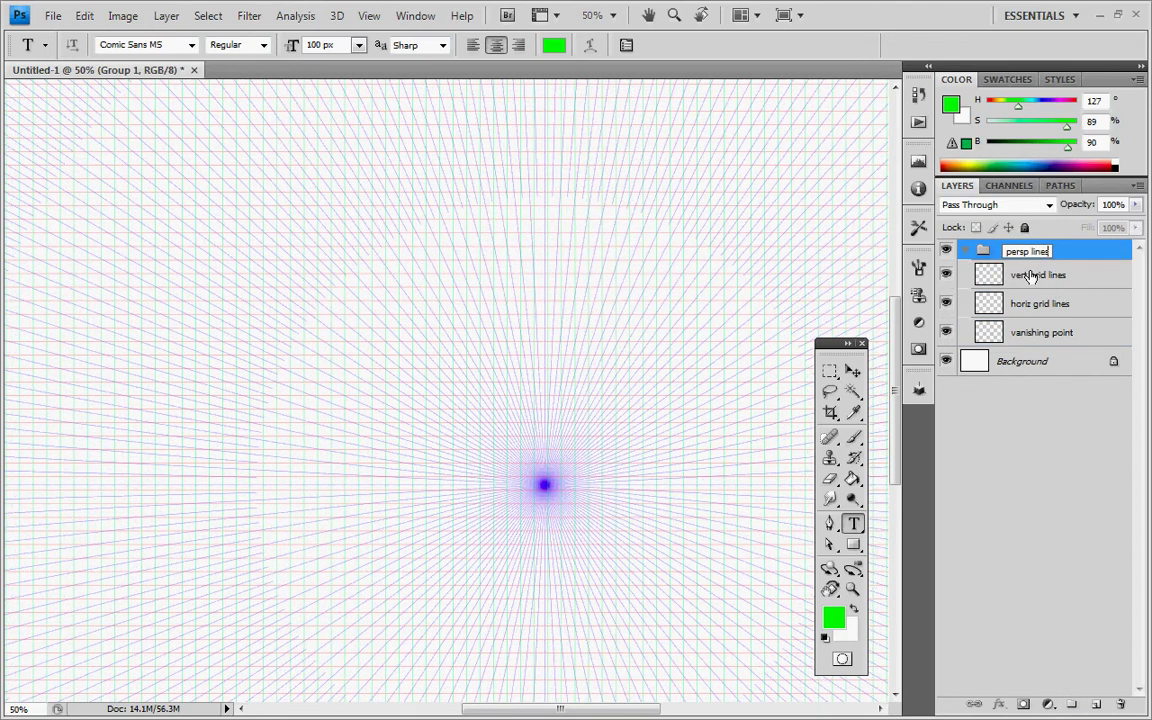
{"action": "key", "text": "Return"}
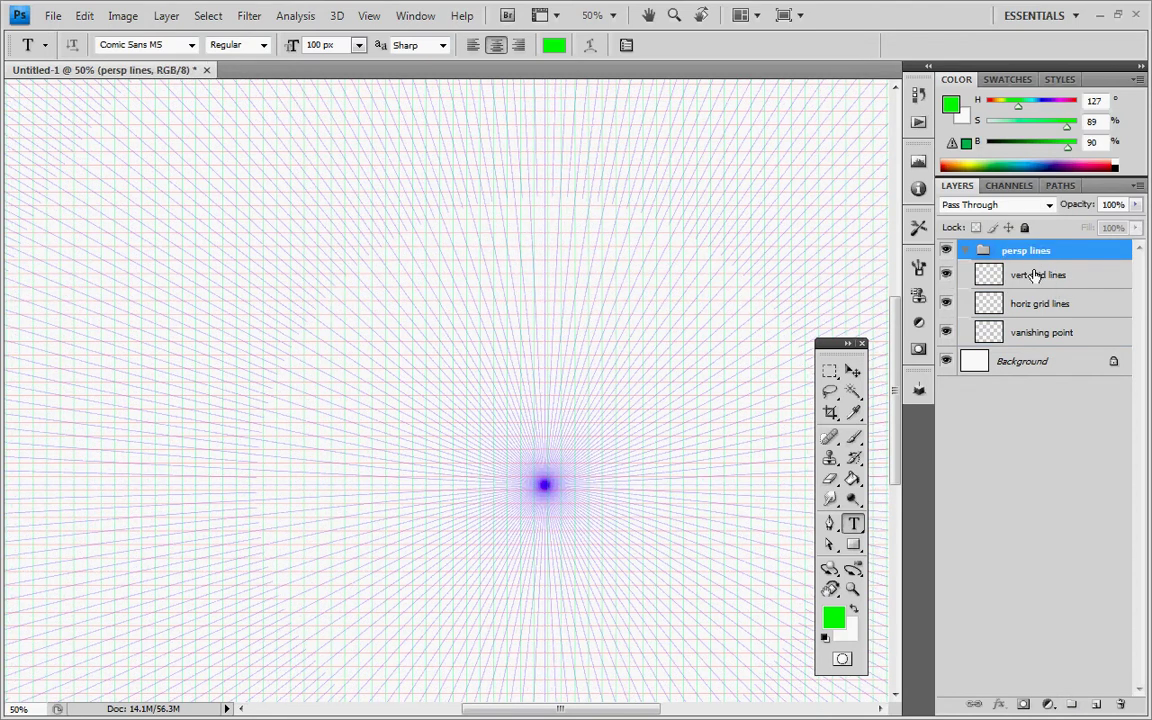
Collapse the persp lines group and lower its opacity to about 36%.
{"action": "left_click", "coordinate": [966, 250]}
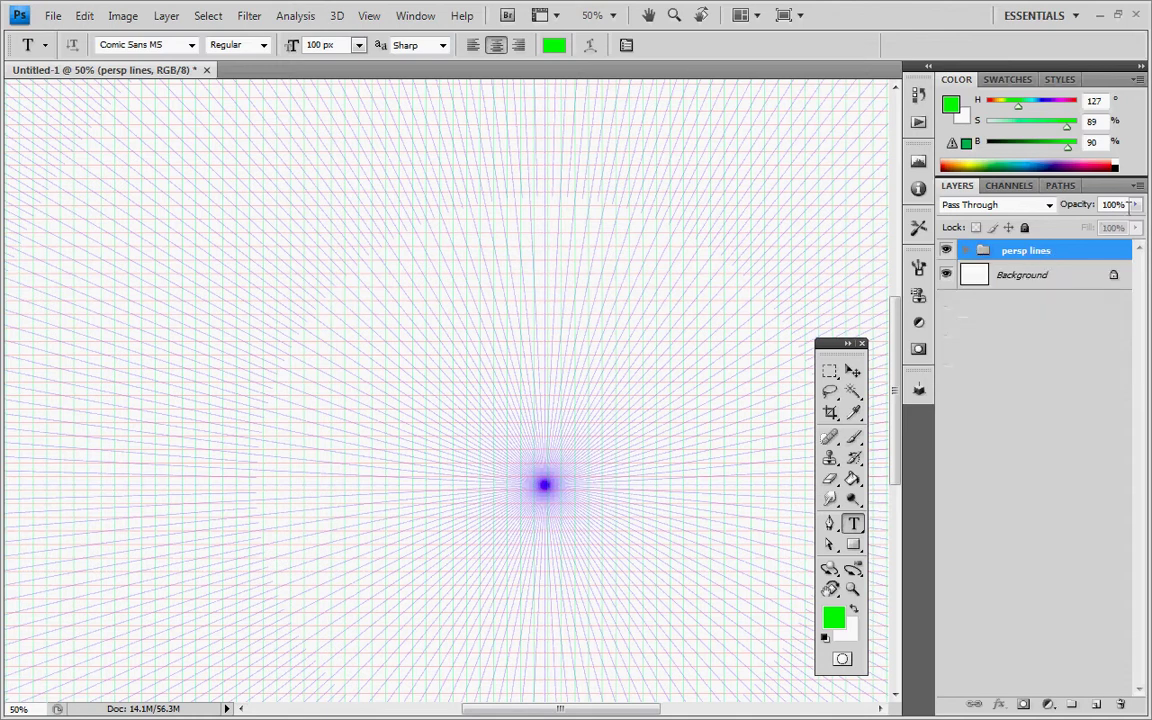
{"action": "left_click", "coordinate": [1135, 204]}
{"action": "left_click_drag", "start_coordinate": [1093, 226], "coordinate": [1074, 227]}
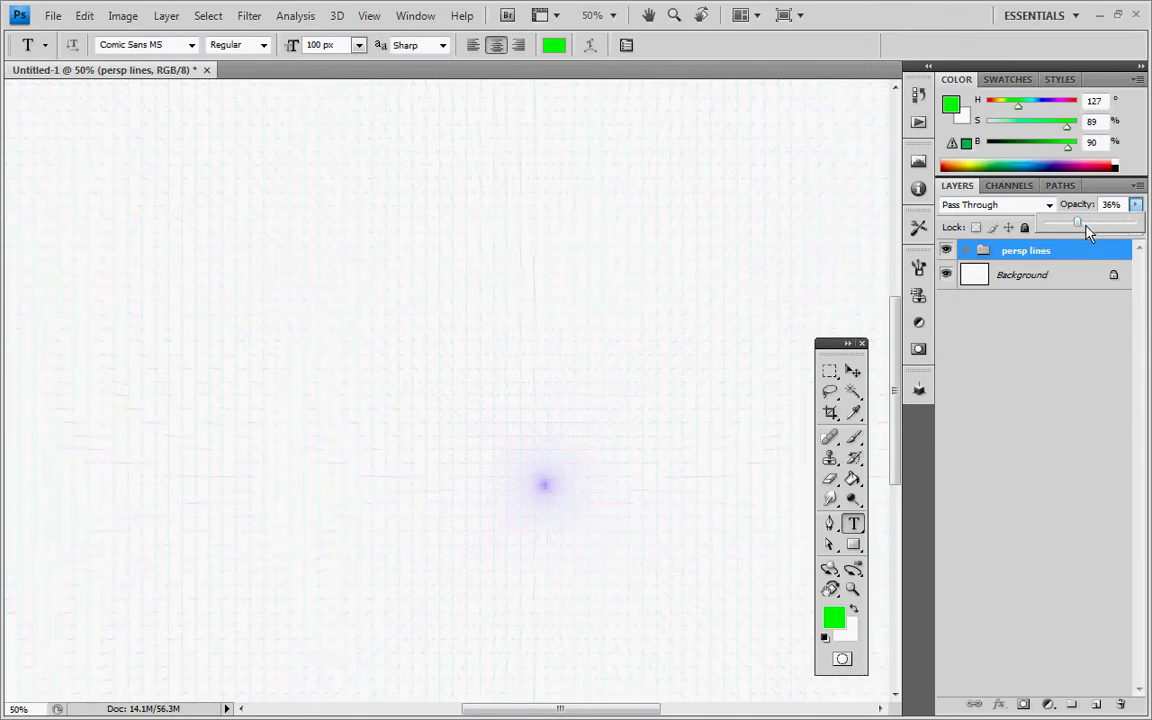
{"action": "left_click", "coordinate": [1069, 341]}
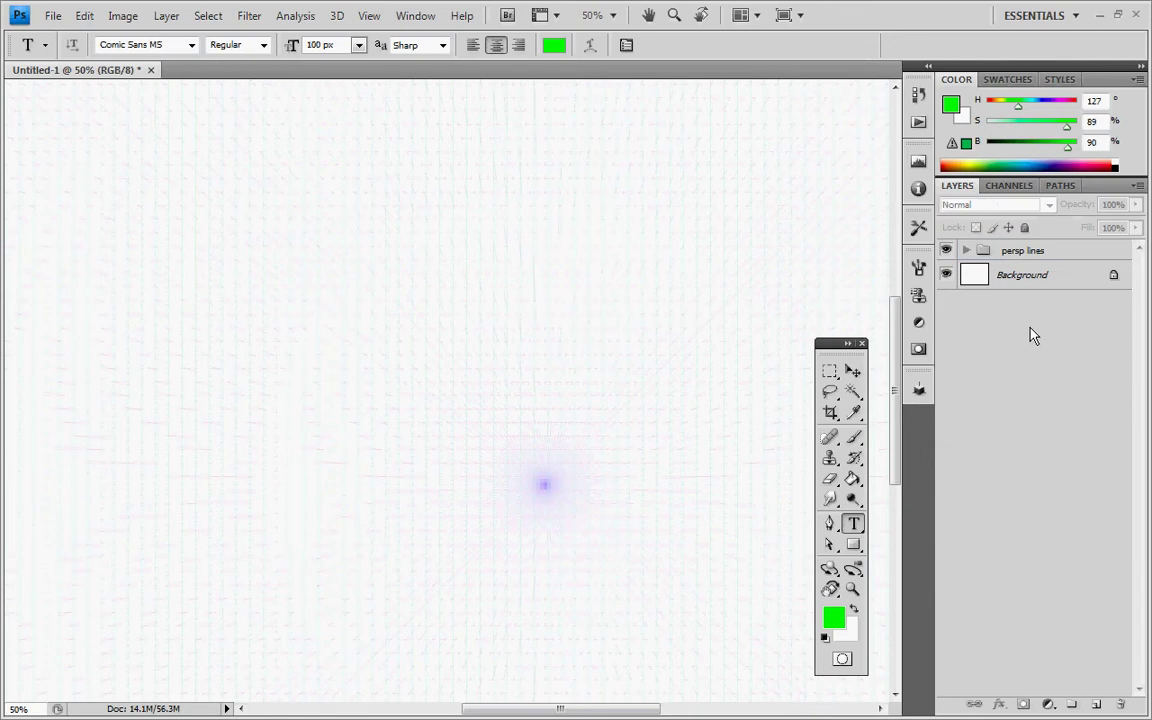
Add a new empty Layer 1 above the grid and ready a black 5 px brush.
{"action": "left_click", "coordinate": [1096, 706]}
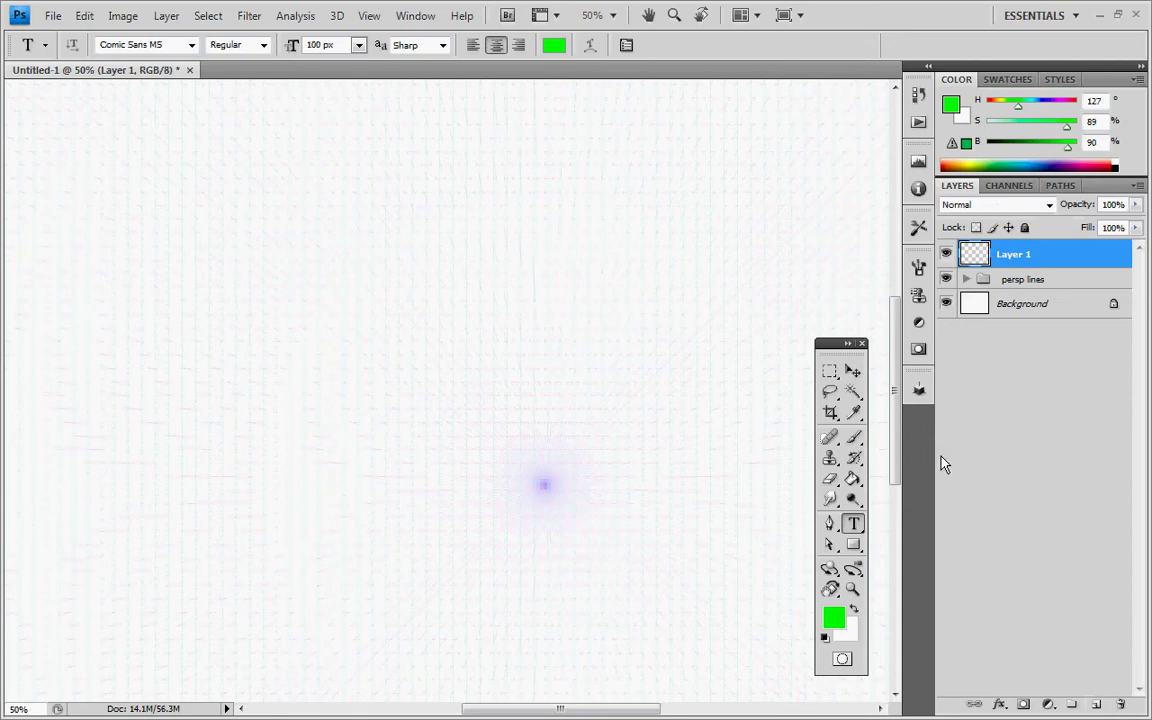
{"action": "key", "text": "d"}
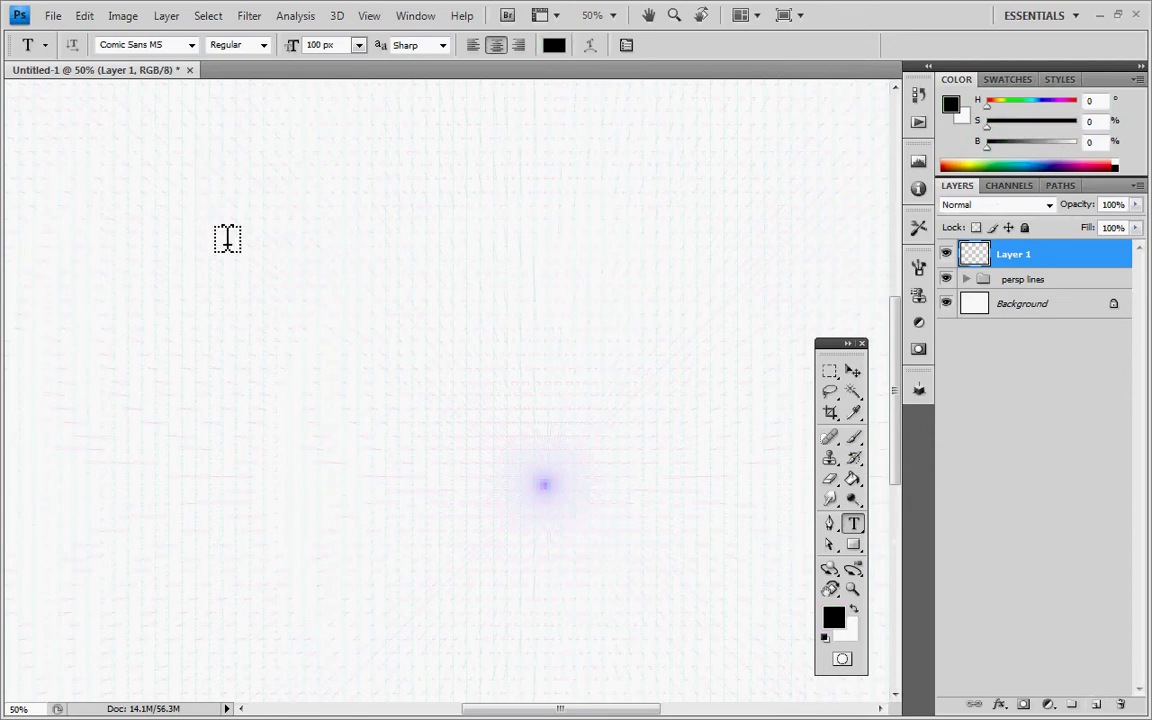
{"action": "key", "text": "b"}
{"action": "left_click", "coordinate": [122, 46]}
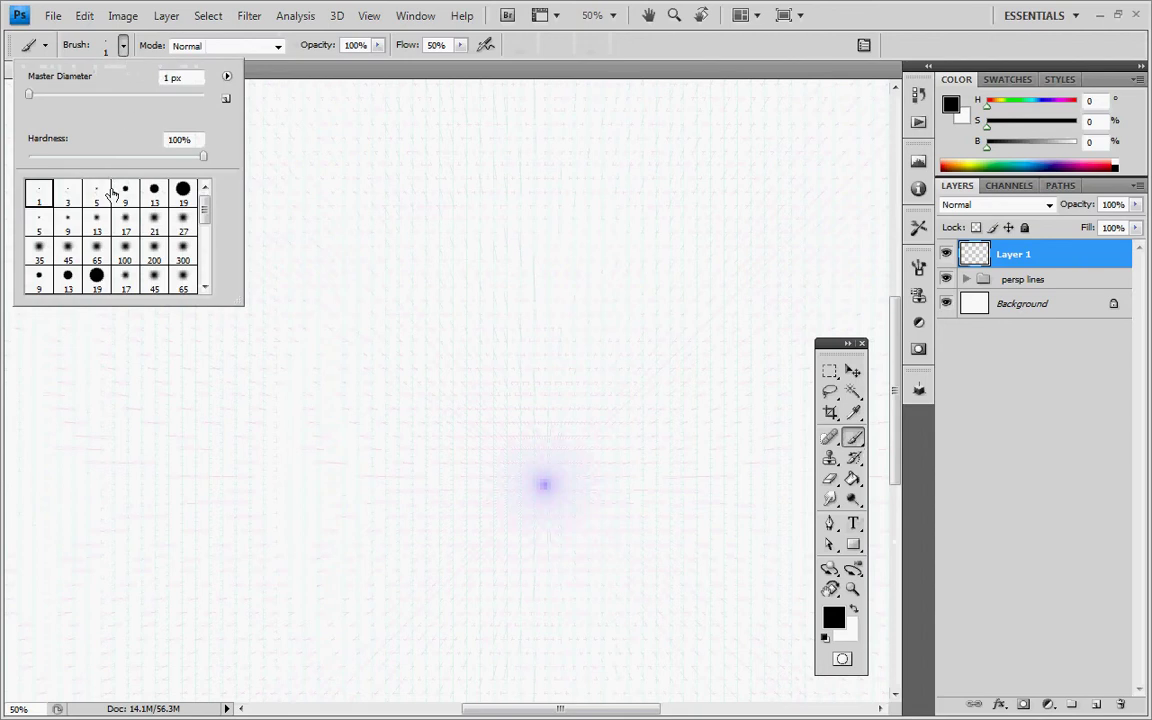
{"action": "left_click", "coordinate": [88, 176]}
{"action": "left_click", "coordinate": [124, 48]}
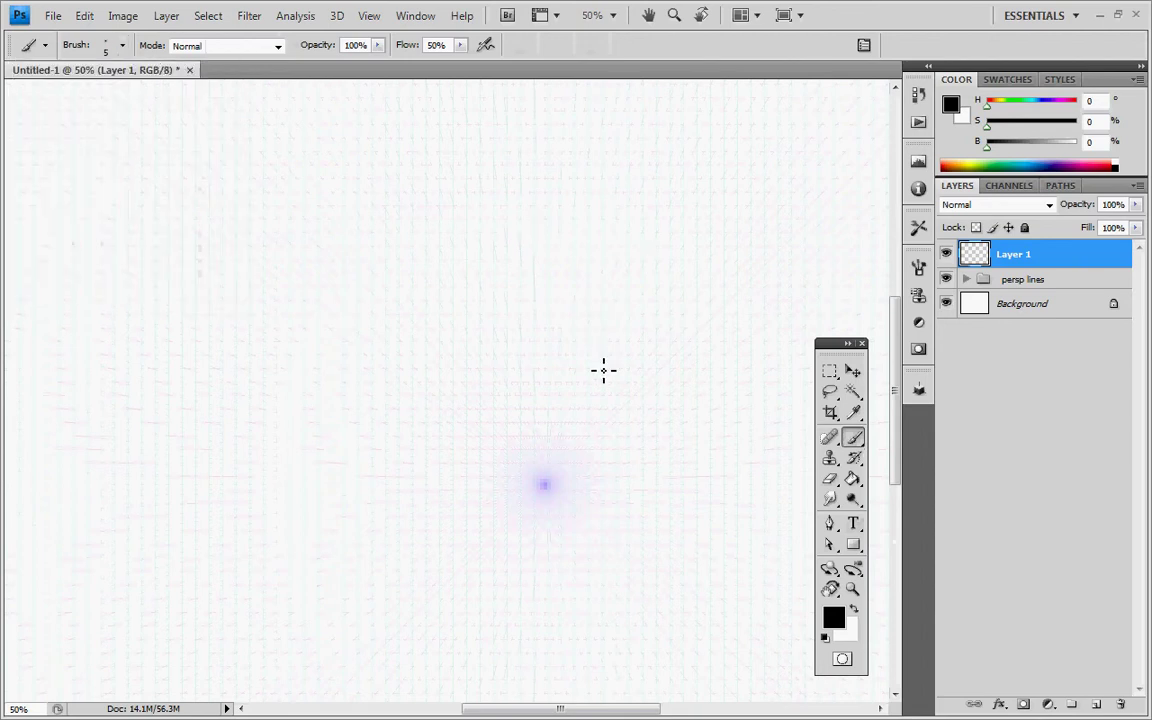
{"action": "key", "text": "ctrl+plus"}
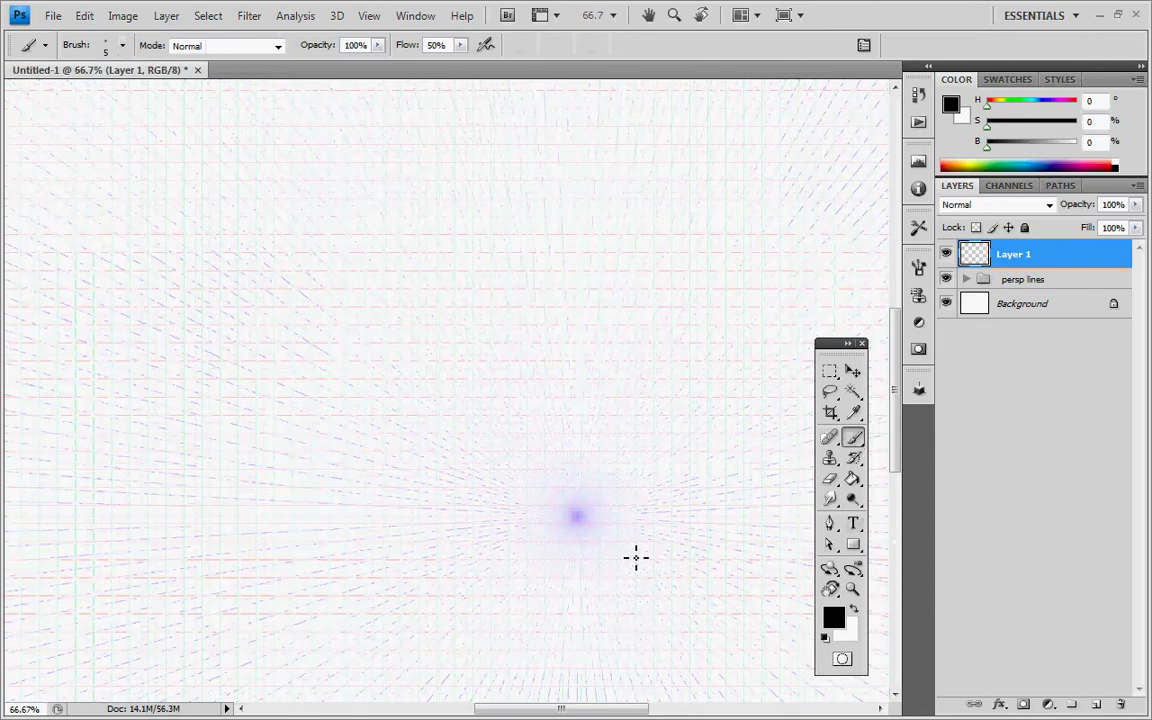
Brush the building's box outline along the perspective lines, redoing stray edge strokes.
{"action": "left_click_drag", "start_coordinate": [563, 545], "coordinate": [381, 433]}
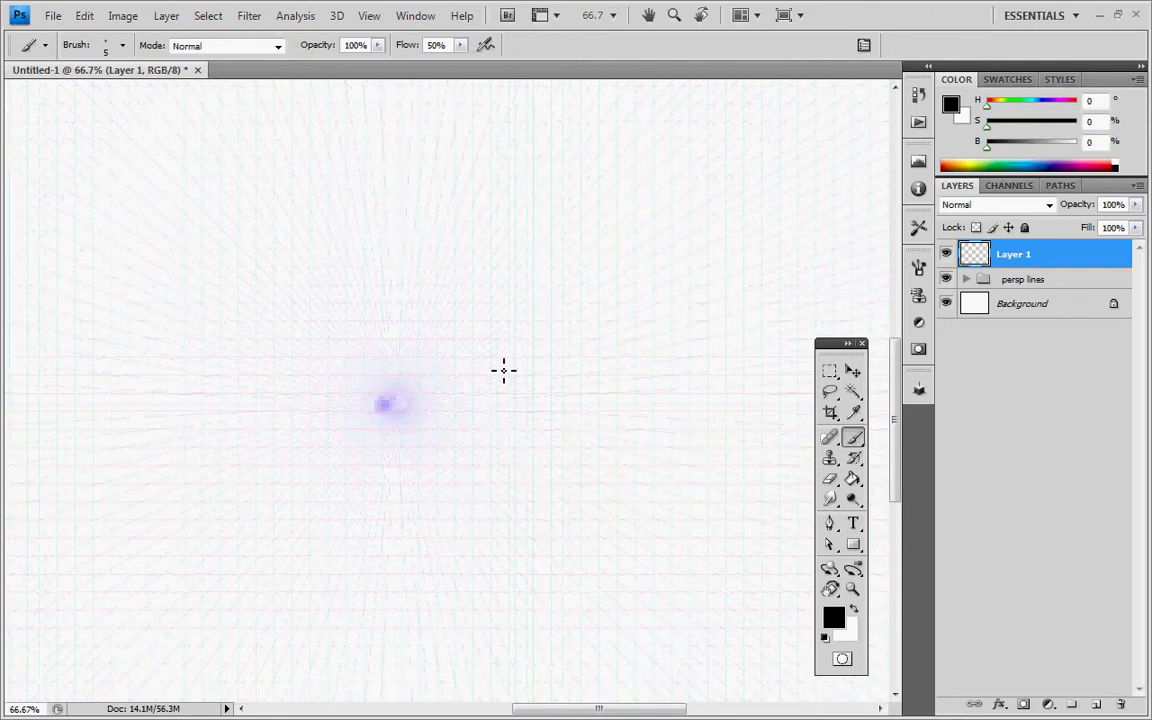
{"action": "left_click_drag", "start_coordinate": [516, 285], "coordinate": [519, 487]}
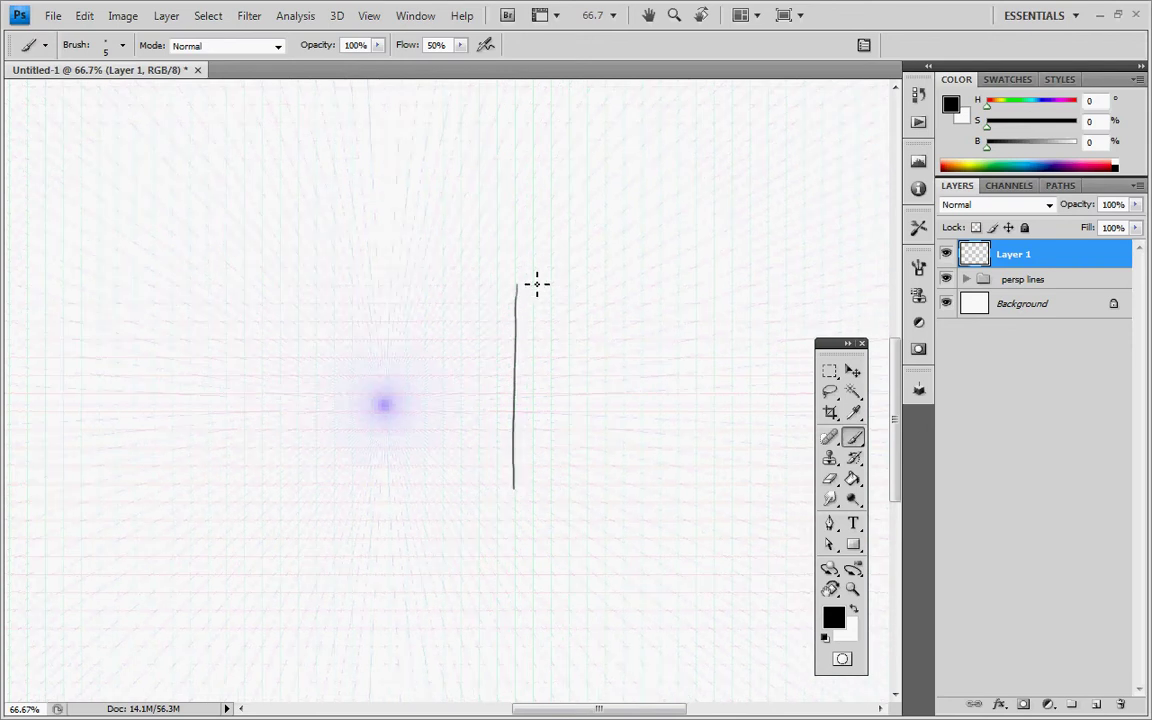
{"action": "mouse_move", "coordinate": [518, 290]}
{"action": "left_mouse_down"}
{"action": "mouse_move", "coordinate": [625, 211]}
{"action": "mouse_move", "coordinate": [611, 217]}
{"action": "mouse_move", "coordinate": [609, 548]}
{"action": "left_mouse_up"}
{"action": "mouse_move", "coordinate": [514, 488]}
{"action": "left_mouse_down"}
{"action": "mouse_move", "coordinate": [612, 567]}
{"action": "mouse_move", "coordinate": [771, 558]}
{"action": "left_mouse_up"}
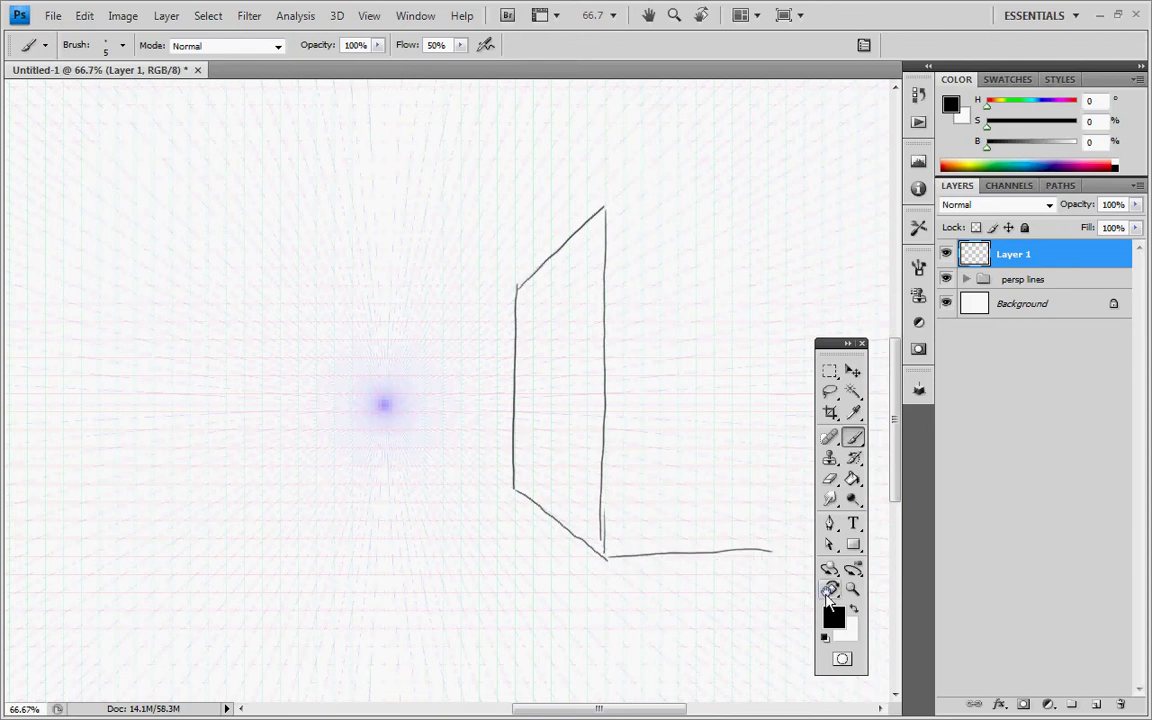
{"action": "key", "text": "ctrl+z"}
{"action": "mouse_move", "coordinate": [705, 581]}
{"action": "left_mouse_down"}
{"action": "mouse_move", "coordinate": [507, 607]}
{"action": "mouse_move", "coordinate": [443, 576]}
{"action": "left_mouse_up"}
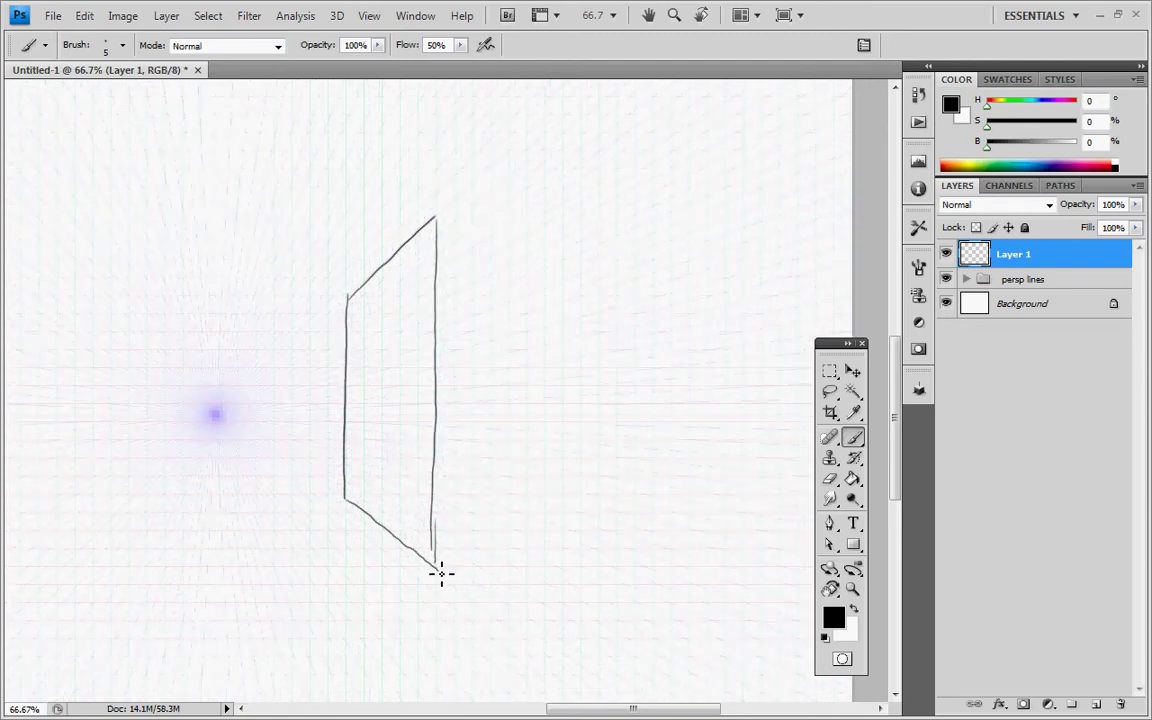
{"action": "left_click_drag", "start_coordinate": [440, 573], "coordinate": [635, 570]}
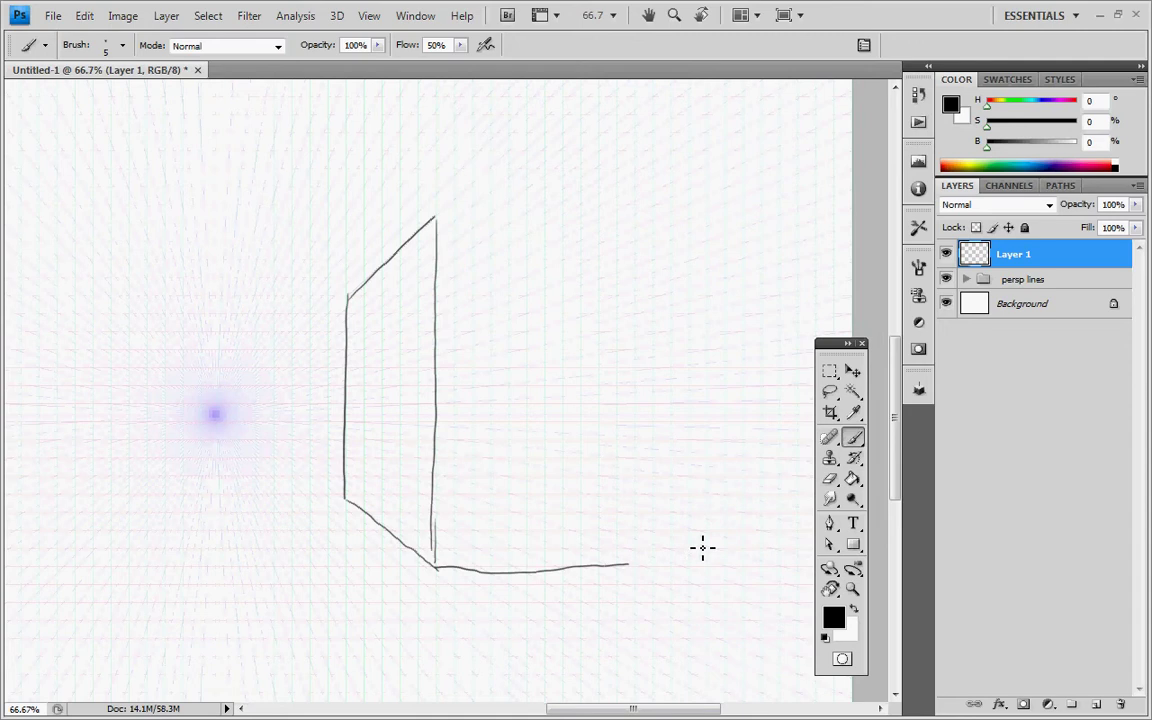
{"action": "key", "text": "ctrl+z"}
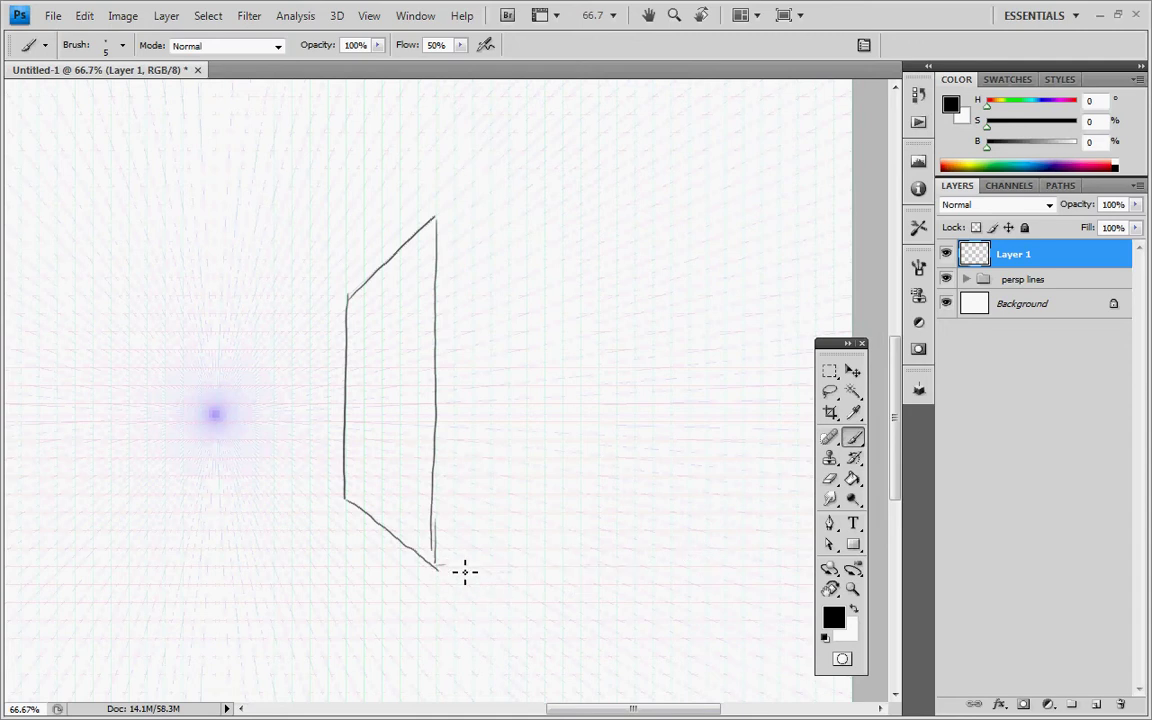
{"action": "left_click_drag", "start_coordinate": [492, 572], "coordinate": [678, 571]}
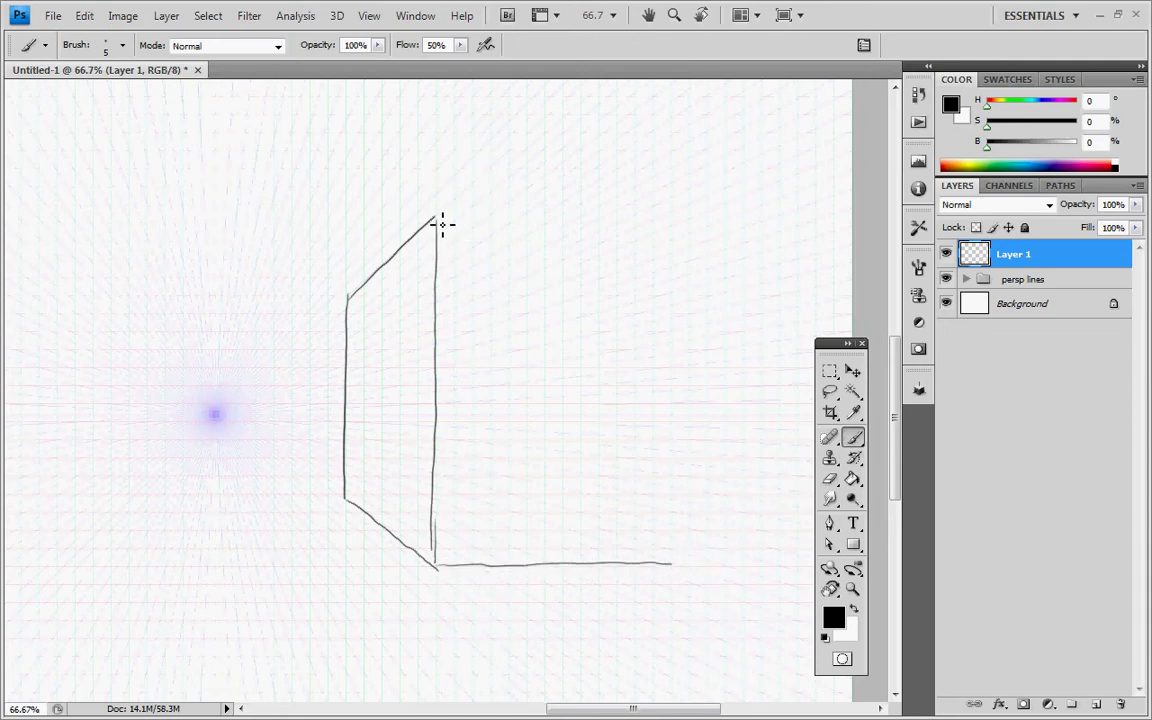
{"action": "mouse_move", "coordinate": [443, 224]}
{"action": "left_mouse_down"}
{"action": "mouse_move", "coordinate": [659, 238]}
{"action": "mouse_move", "coordinate": [636, 236]}
{"action": "mouse_move", "coordinate": [636, 566]}
{"action": "left_mouse_up"}
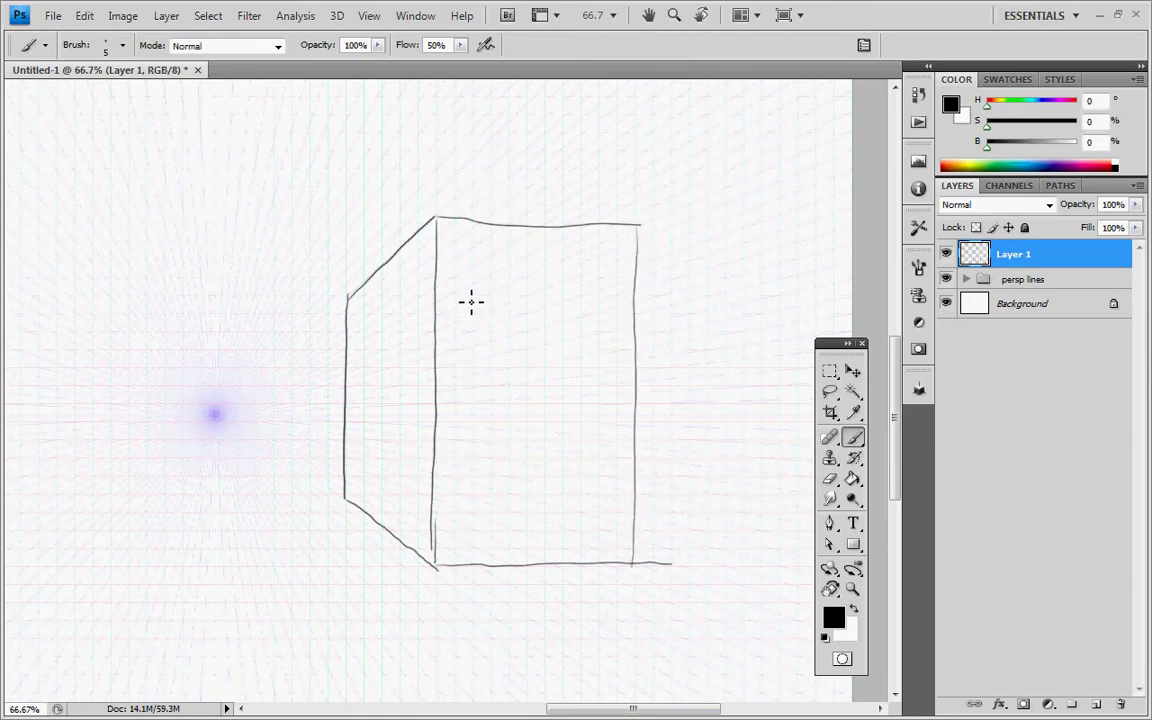
Sketch four windows on the front face and a door on the side face.
{"action": "mouse_move", "coordinate": [453, 279]}
{"action": "left_mouse_down"}
{"action": "mouse_move", "coordinate": [451, 312]}
{"action": "mouse_move", "coordinate": [474, 277]}
{"action": "mouse_move", "coordinate": [472, 310]}
{"action": "left_mouse_up"}
{"action": "left_click_drag", "start_coordinate": [472, 311], "coordinate": [450, 312]}
{"action": "mouse_move", "coordinate": [508, 278]}
{"action": "left_mouse_down"}
{"action": "mouse_move", "coordinate": [507, 310]}
{"action": "mouse_move", "coordinate": [526, 276]}
{"action": "mouse_move", "coordinate": [526, 309]}
{"action": "mouse_move", "coordinate": [509, 310]}
{"action": "left_mouse_up"}
{"action": "mouse_move", "coordinate": [563, 278]}
{"action": "left_mouse_down"}
{"action": "mouse_move", "coordinate": [562, 311]}
{"action": "mouse_move", "coordinate": [578, 276]}
{"action": "left_mouse_up"}
{"action": "mouse_move", "coordinate": [578, 277]}
{"action": "left_mouse_down"}
{"action": "mouse_move", "coordinate": [578, 310]}
{"action": "mouse_move", "coordinate": [562, 311]}
{"action": "mouse_move", "coordinate": [603, 311]}
{"action": "mouse_move", "coordinate": [618, 276]}
{"action": "left_mouse_up"}
{"action": "mouse_move", "coordinate": [618, 277]}
{"action": "left_mouse_down"}
{"action": "mouse_move", "coordinate": [617, 310]}
{"action": "mouse_move", "coordinate": [604, 311]}
{"action": "left_mouse_up"}
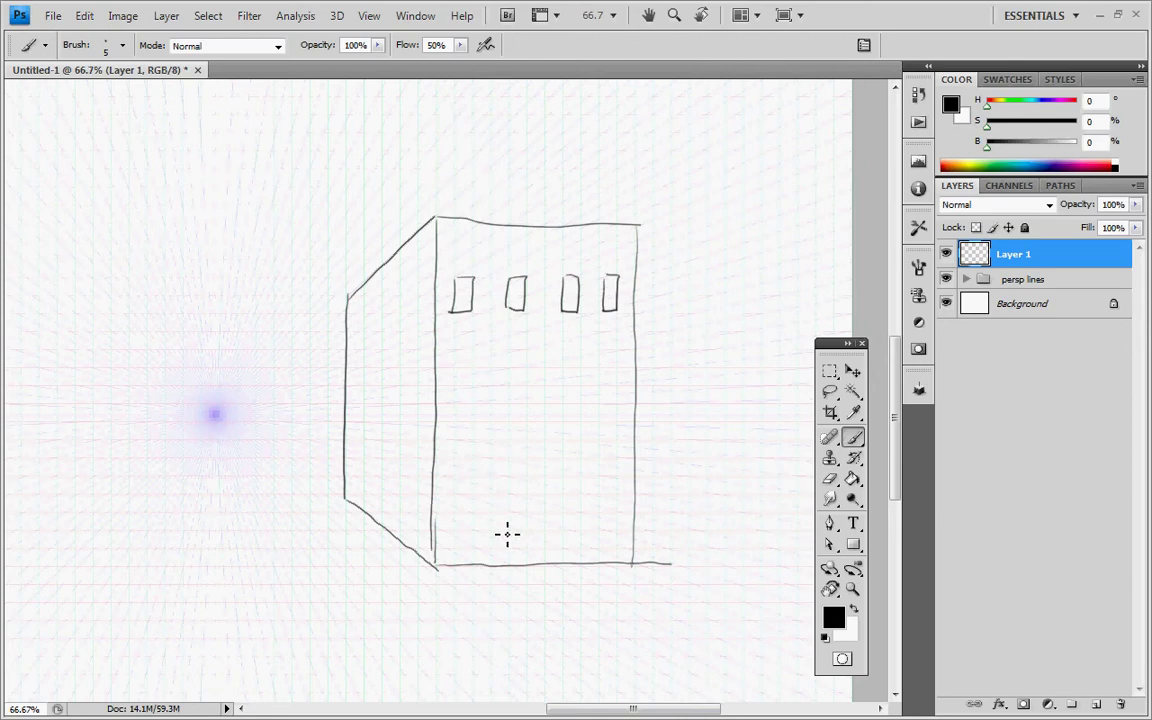
{"action": "left_click_drag", "start_coordinate": [382, 490], "coordinate": [382, 526]}
{"action": "mouse_move", "coordinate": [382, 481]}
{"action": "left_mouse_down"}
{"action": "mouse_move", "coordinate": [412, 498]}
{"action": "mouse_move", "coordinate": [404, 493]}
{"action": "mouse_move", "coordinate": [401, 539]}
{"action": "mouse_move", "coordinate": [406, 495]}
{"action": "mouse_move", "coordinate": [400, 536]}
{"action": "left_mouse_up"}
{"action": "mouse_move", "coordinate": [553, 481]}
{"action": "left_mouse_down"}
{"action": "mouse_move", "coordinate": [432, 455]}
{"action": "mouse_move", "coordinate": [496, 466]}
{"action": "left_mouse_up"}
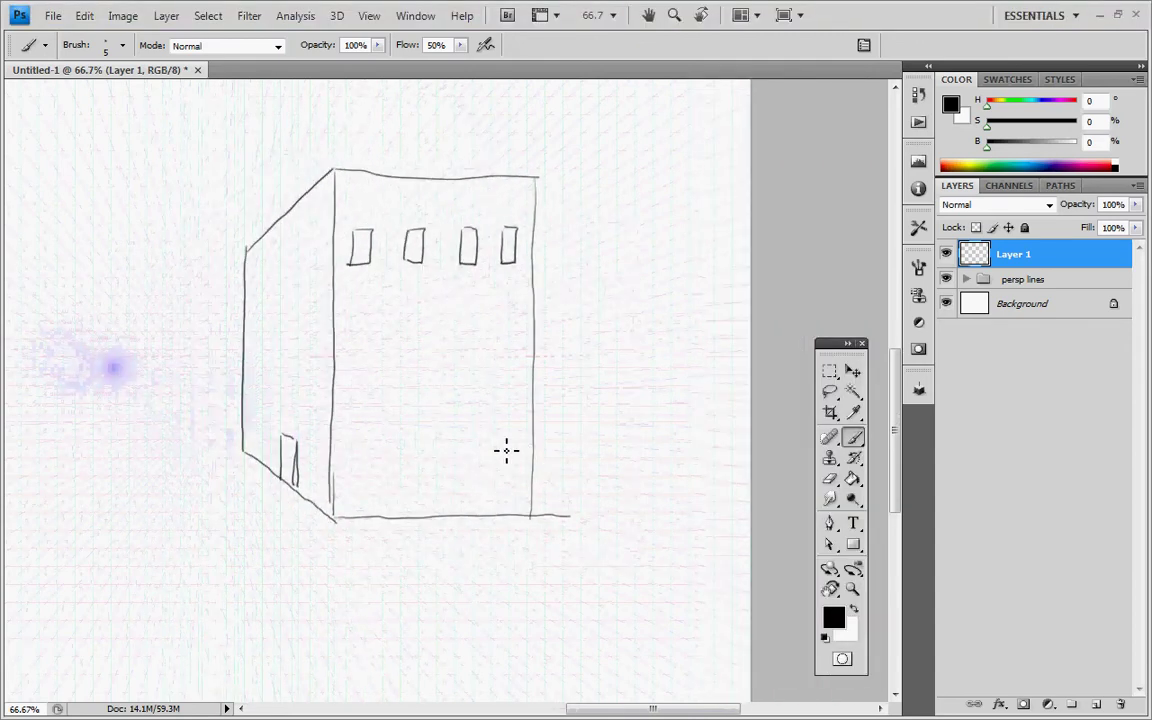
Sketch a tree before the building and a street edge slanting down along its base.
{"action": "mouse_move", "coordinate": [508, 428]}
{"action": "left_mouse_down"}
{"action": "mouse_move", "coordinate": [512, 539]}
{"action": "mouse_move", "coordinate": [504, 485]}
{"action": "mouse_move", "coordinate": [472, 455]}
{"action": "mouse_move", "coordinate": [517, 406]}
{"action": "mouse_move", "coordinate": [537, 402]}
{"action": "mouse_move", "coordinate": [558, 453]}
{"action": "mouse_move", "coordinate": [522, 484]}
{"action": "left_mouse_up"}
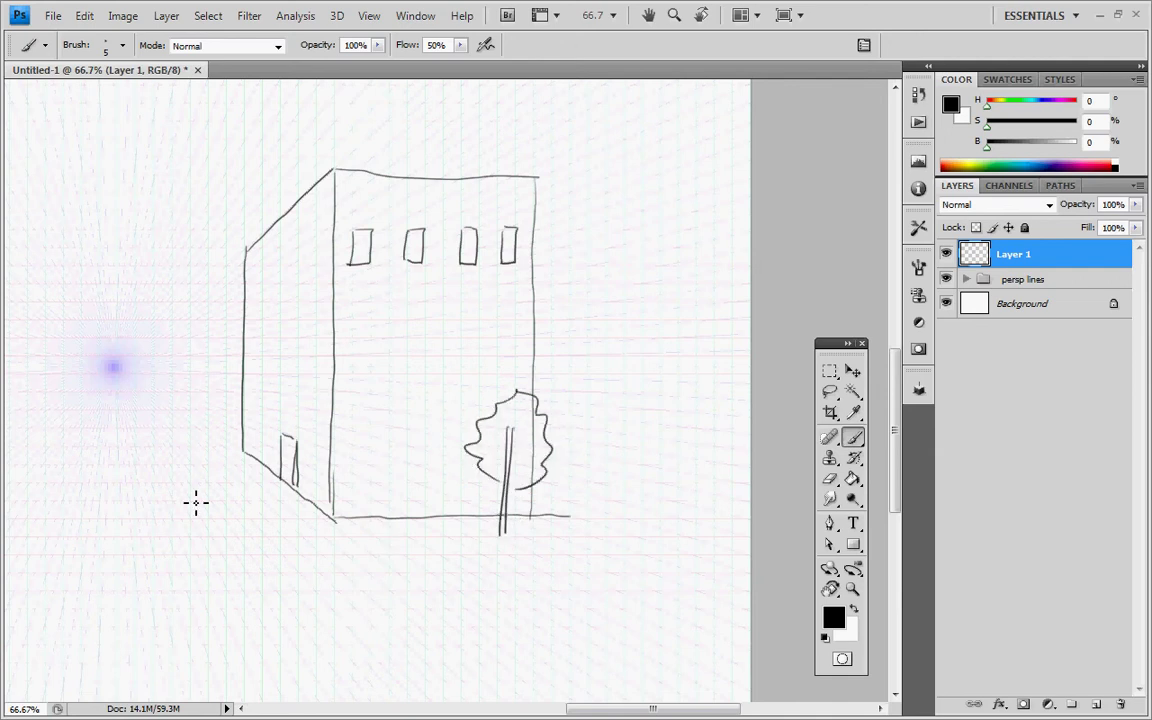
{"action": "left_click_drag", "start_coordinate": [187, 462], "coordinate": [334, 612]}
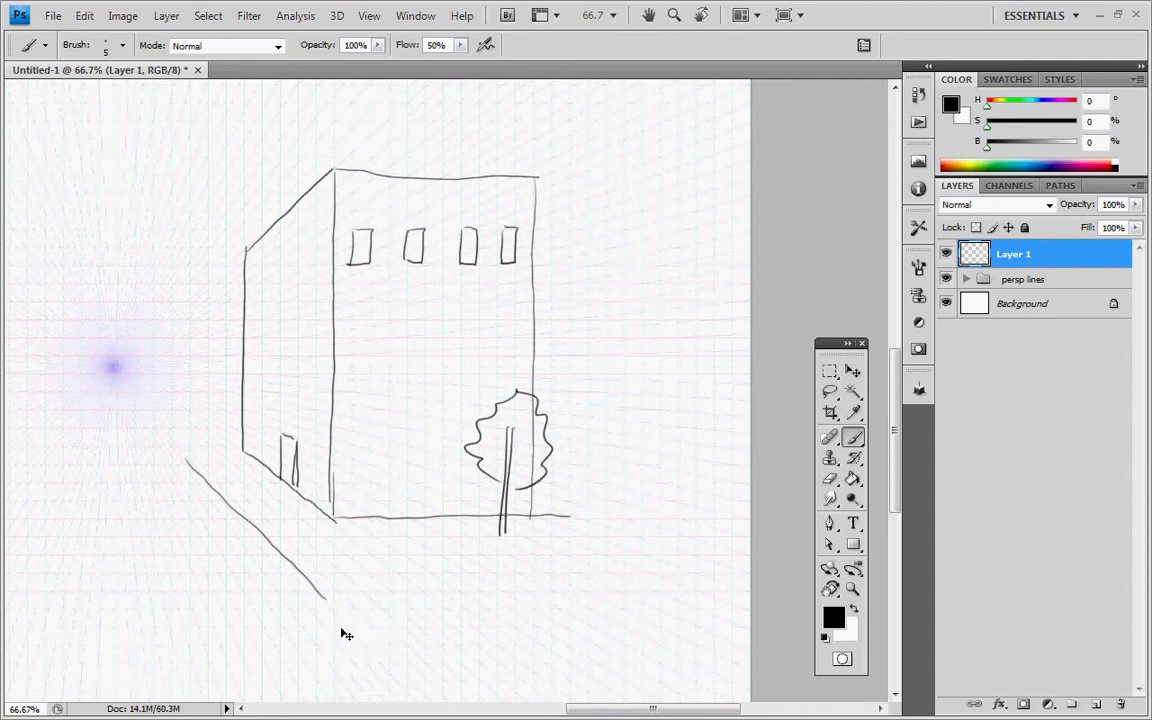
{"action": "key", "text": "ctrl+z"}
{"action": "mouse_move", "coordinate": [207, 484]}
{"action": "left_mouse_down"}
{"action": "mouse_move", "coordinate": [322, 617]}
{"action": "mouse_move", "coordinate": [718, 600]}
{"action": "left_mouse_up"}
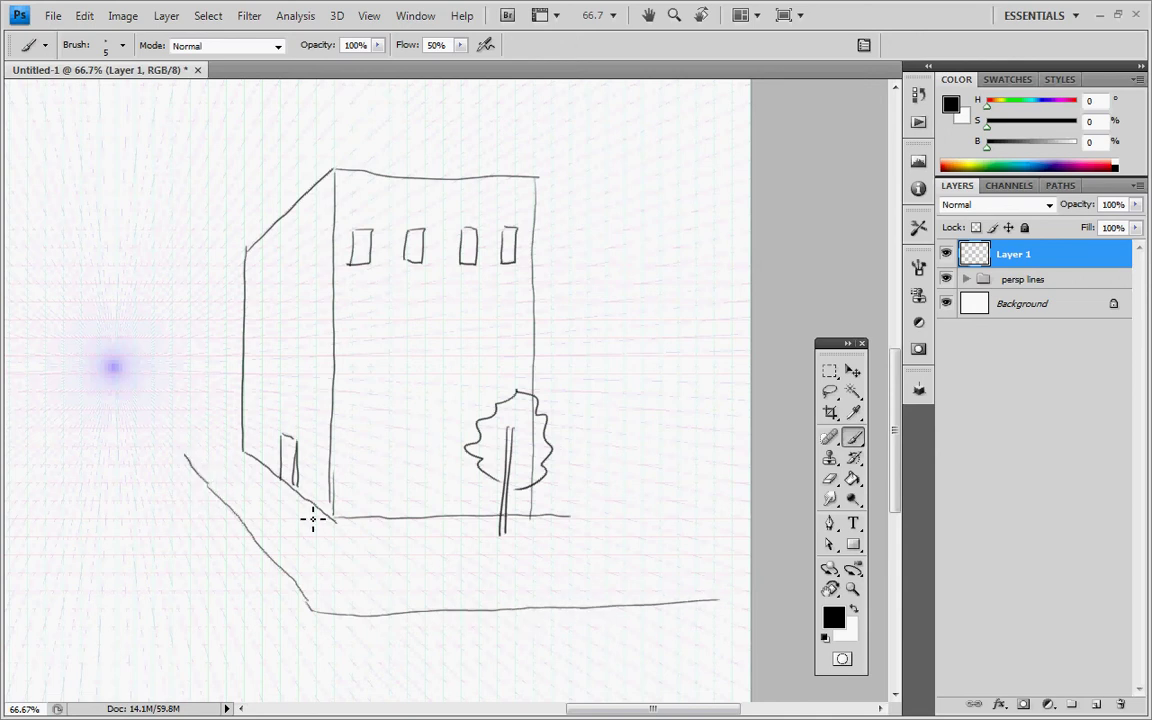
{"action": "left_click_drag", "start_coordinate": [267, 558], "coordinate": [362, 566]}
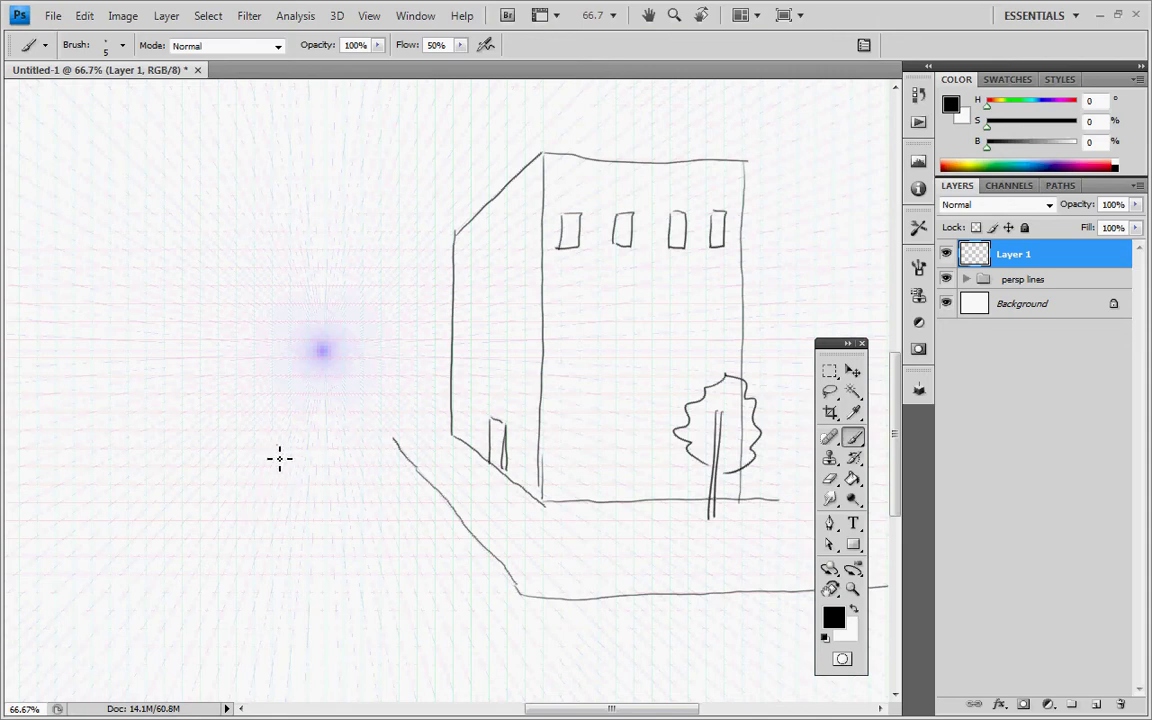
Draw the left street edge and the near and inner sidewalk edges toward the left.
{"action": "left_click_drag", "start_coordinate": [265, 478], "coordinate": [175, 613]}
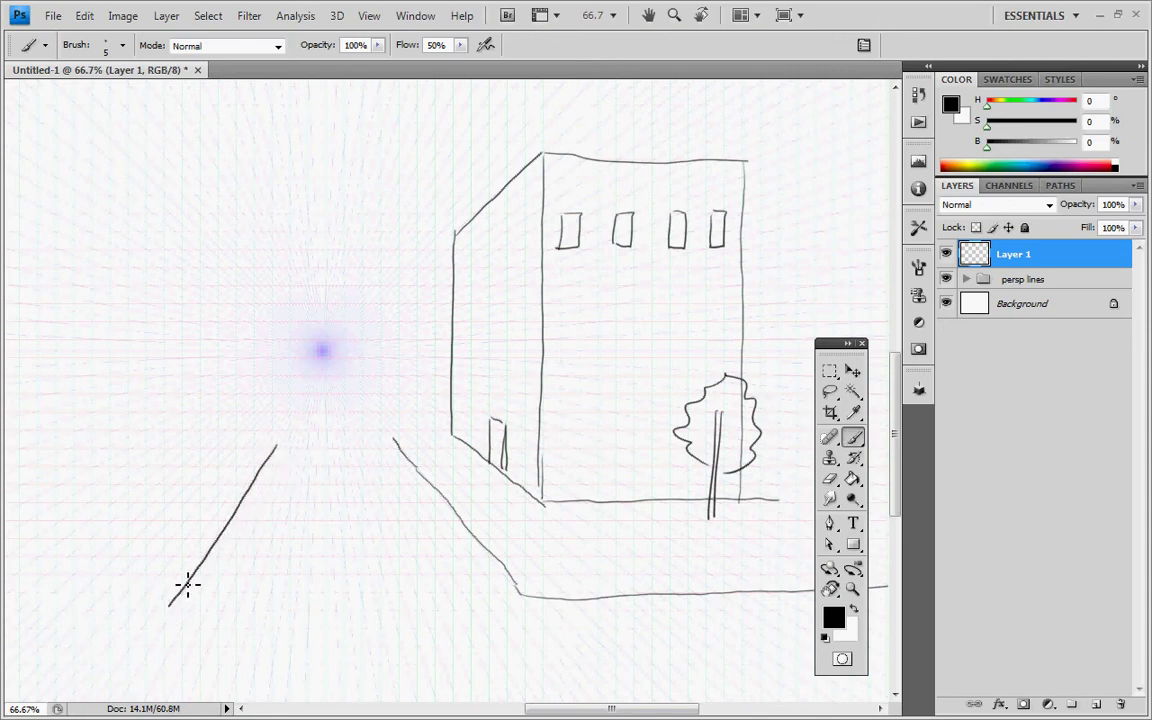
{"action": "key", "text": "ctrl+z"}
{"action": "mouse_move", "coordinate": [270, 444]}
{"action": "left_mouse_down"}
{"action": "mouse_move", "coordinate": [211, 586]}
{"action": "mouse_move", "coordinate": [195, 597]}
{"action": "left_mouse_up"}
{"action": "left_click_drag", "start_coordinate": [393, 599], "coordinate": [478, 581]}
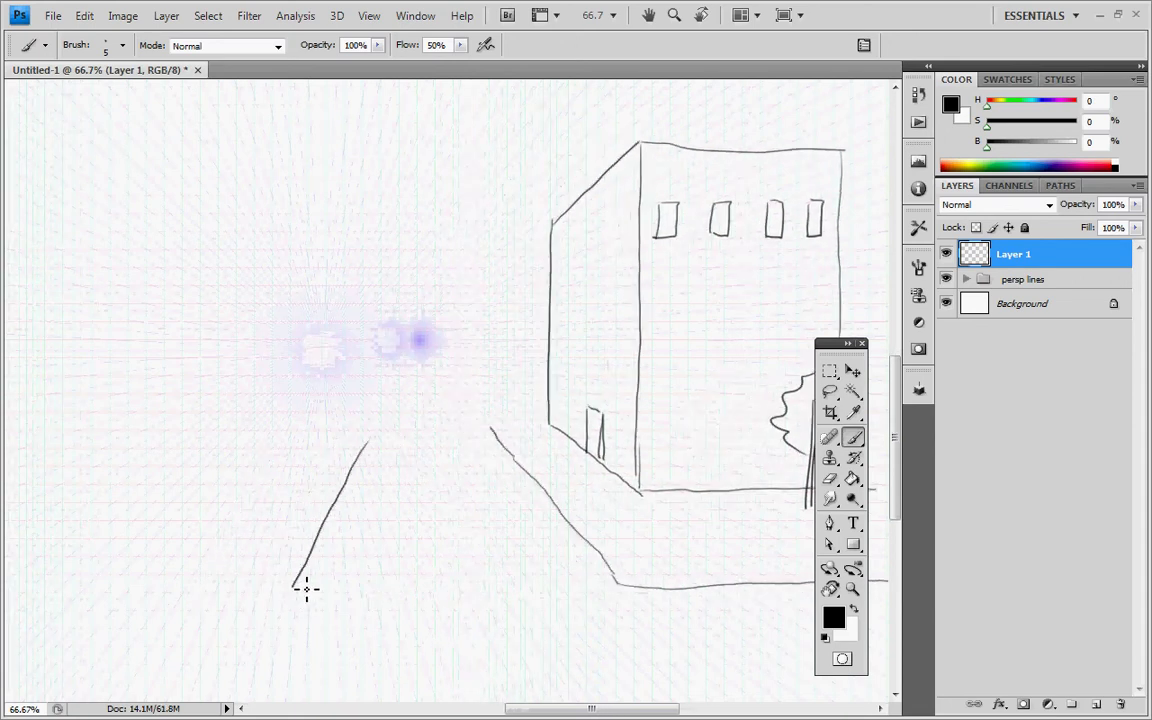
{"action": "left_click_drag", "start_coordinate": [305, 589], "coordinate": [50, 592]}
{"action": "mouse_move", "coordinate": [326, 470]}
{"action": "left_mouse_down"}
{"action": "mouse_move", "coordinate": [275, 535]}
{"action": "mouse_move", "coordinate": [57, 530]}
{"action": "left_mouse_up"}
Sketch the second house's vertical corner, side face and top front edge, redoing faulty strokes.
{"action": "left_click_drag", "start_coordinate": [271, 526], "coordinate": [278, 345]}
{"action": "key", "text": "ctrl+z"}
{"action": "left_click_drag", "start_coordinate": [272, 528], "coordinate": [274, 347]}
{"action": "key", "text": "ctrl+z"}
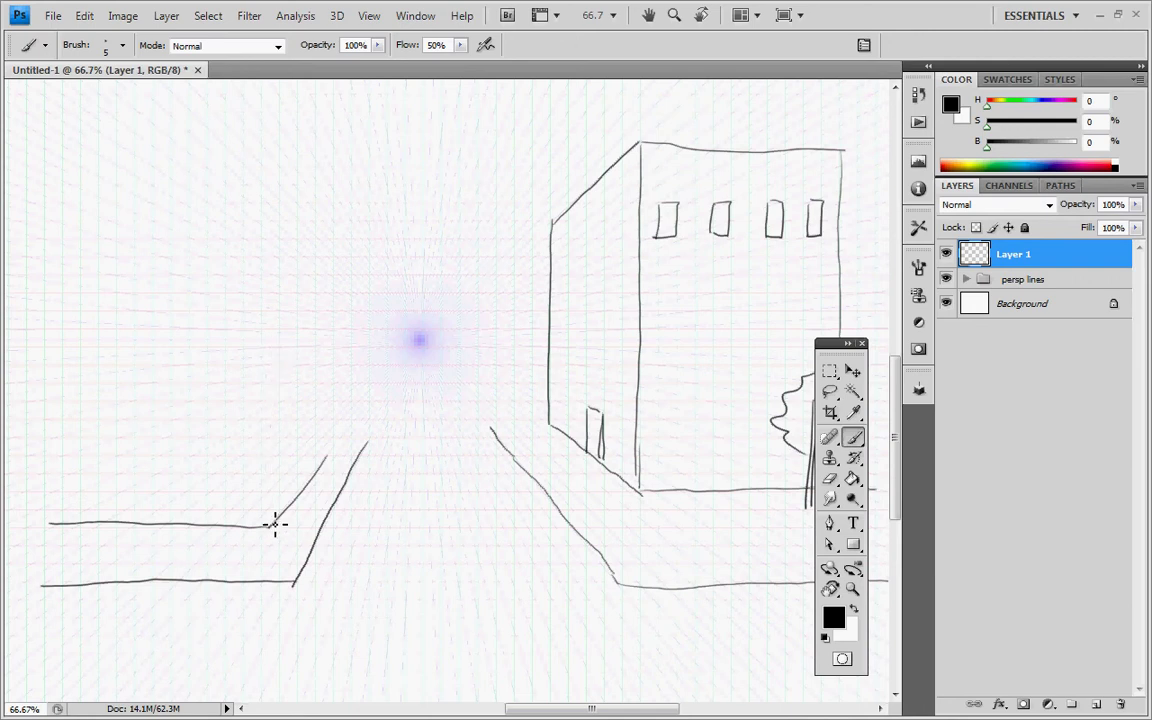
{"action": "left_click_drag", "start_coordinate": [274, 488], "coordinate": [272, 333]}
{"action": "mouse_move", "coordinate": [329, 455]}
{"action": "left_mouse_down"}
{"action": "mouse_move", "coordinate": [337, 352]}
{"action": "mouse_move", "coordinate": [275, 334]}
{"action": "left_mouse_up"}
{"action": "key", "text": "ctrl+z"}
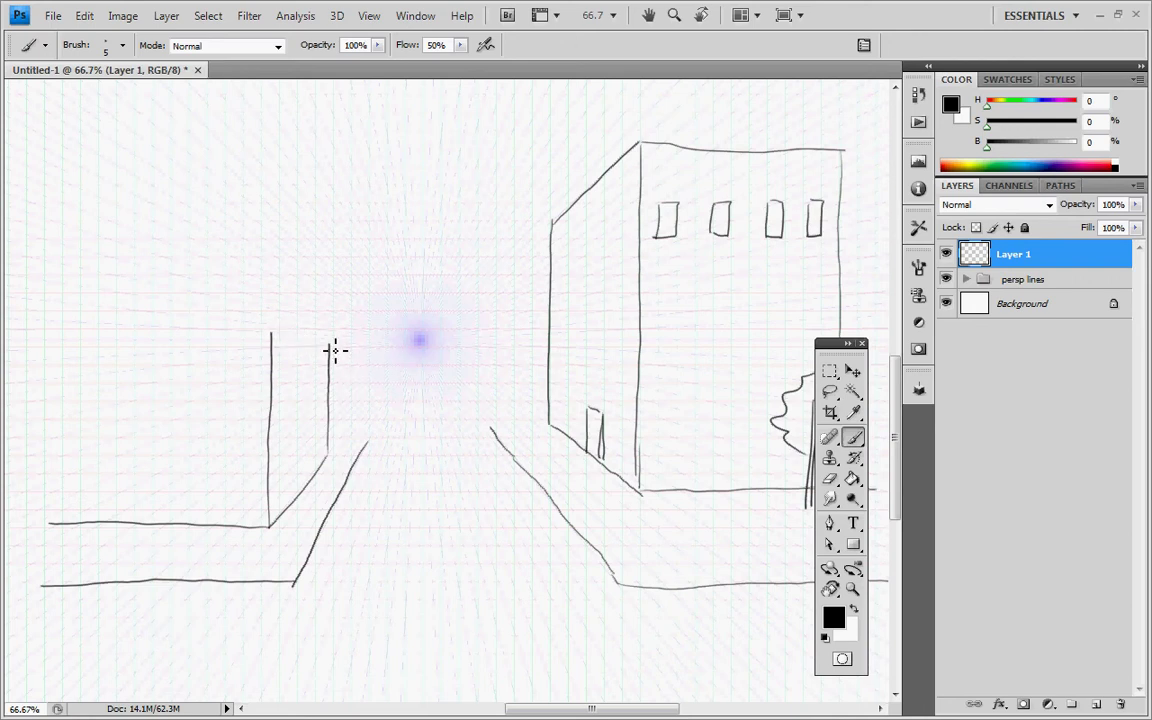
{"action": "mouse_move", "coordinate": [307, 342]}
{"action": "left_mouse_down"}
{"action": "mouse_move", "coordinate": [335, 356]}
{"action": "mouse_move", "coordinate": [273, 339]}
{"action": "mouse_move", "coordinate": [98, 332]}
{"action": "left_mouse_up"}
{"action": "key", "text": "ctrl+z"}
{"action": "mouse_move", "coordinate": [272, 345]}
{"action": "left_mouse_down"}
{"action": "mouse_move", "coordinate": [68, 340]}
{"action": "mouse_move", "coordinate": [66, 520]}
{"action": "left_mouse_up"}
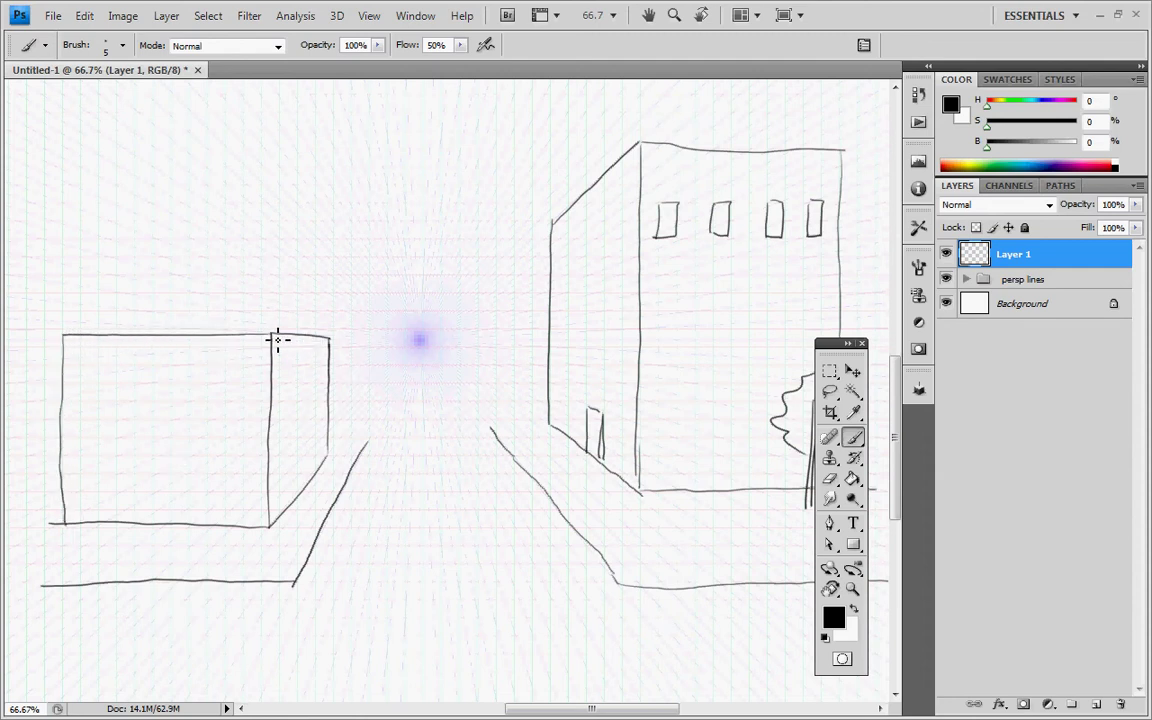
Add the house's pitched roof, a side door and the sidewalk's top edge.
{"action": "mouse_move", "coordinate": [271, 333]}
{"action": "left_mouse_down"}
{"action": "mouse_move", "coordinate": [315, 282]}
{"action": "mouse_move", "coordinate": [327, 337]}
{"action": "left_mouse_up"}
{"action": "left_click_drag", "start_coordinate": [307, 277], "coordinate": [116, 275]}
{"action": "mouse_move", "coordinate": [64, 333]}
{"action": "left_mouse_down"}
{"action": "mouse_move", "coordinate": [118, 290]}
{"action": "mouse_move", "coordinate": [116, 278]}
{"action": "mouse_move", "coordinate": [160, 315]}
{"action": "mouse_move", "coordinate": [188, 300]}
{"action": "mouse_move", "coordinate": [188, 327]}
{"action": "mouse_move", "coordinate": [160, 327]}
{"action": "mouse_move", "coordinate": [176, 278]}
{"action": "mouse_move", "coordinate": [193, 285]}
{"action": "mouse_move", "coordinate": [168, 305]}
{"action": "left_mouse_up"}
{"action": "mouse_move", "coordinate": [286, 457]}
{"action": "left_mouse_down"}
{"action": "mouse_move", "coordinate": [287, 498]}
{"action": "mouse_move", "coordinate": [303, 455]}
{"action": "mouse_move", "coordinate": [301, 501]}
{"action": "left_mouse_up"}
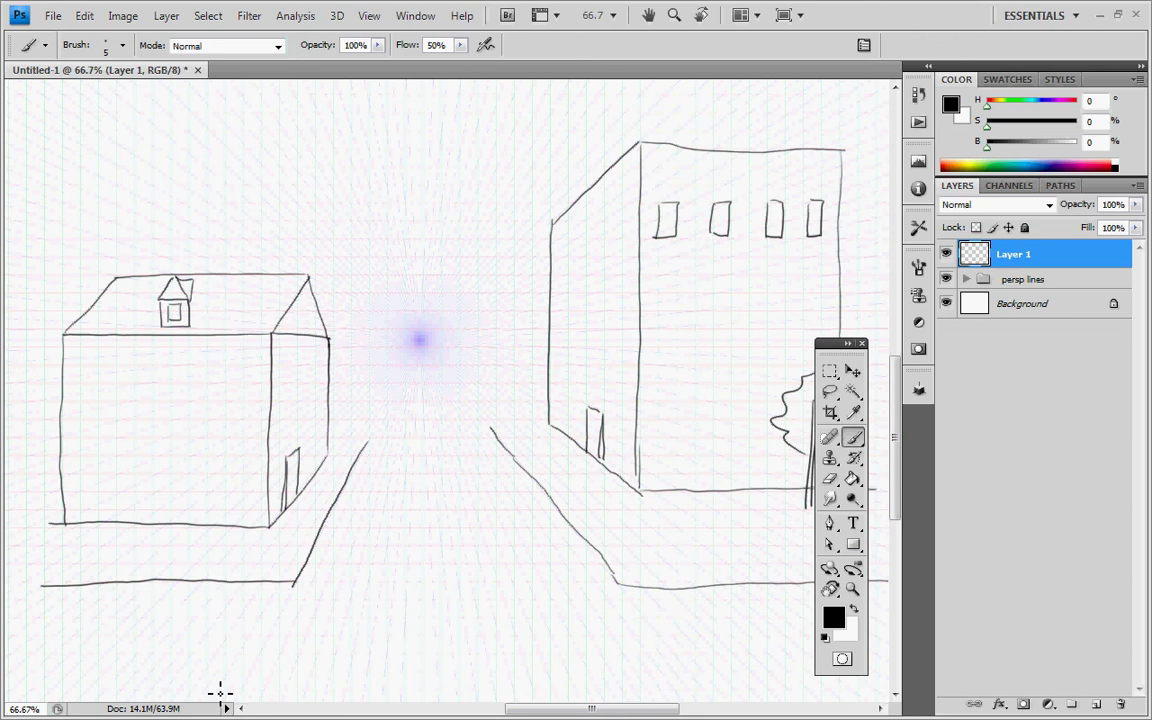
{"action": "left_click_drag", "start_coordinate": [333, 436], "coordinate": [374, 432]}
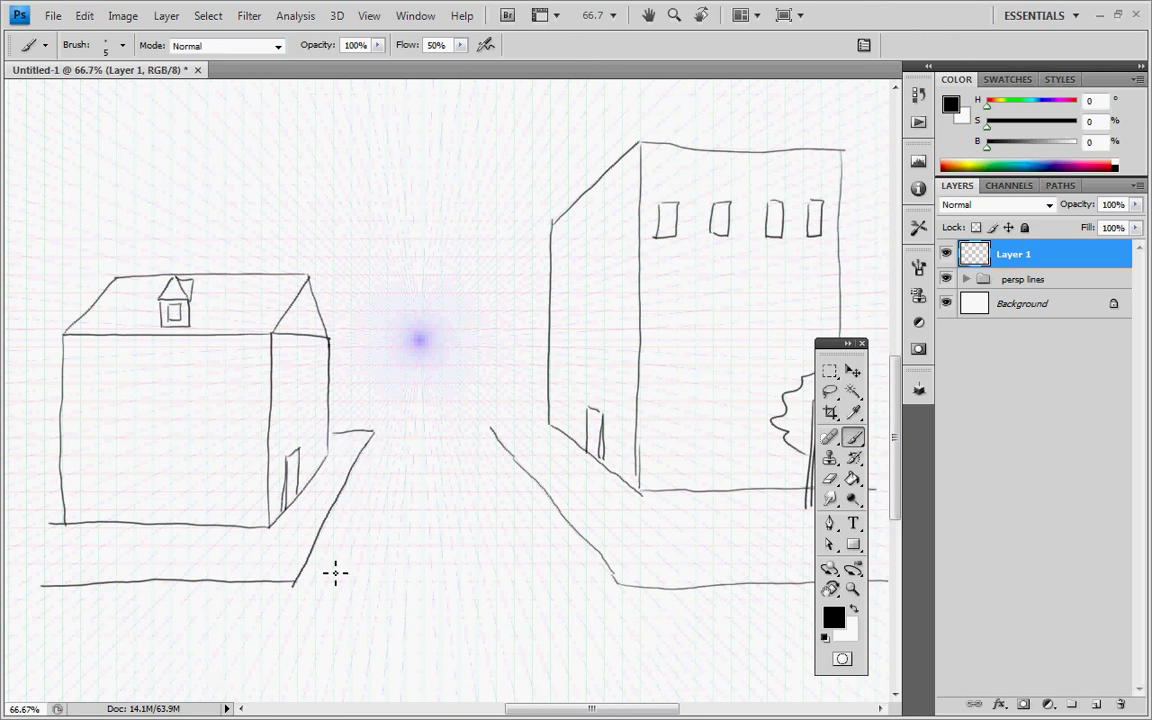